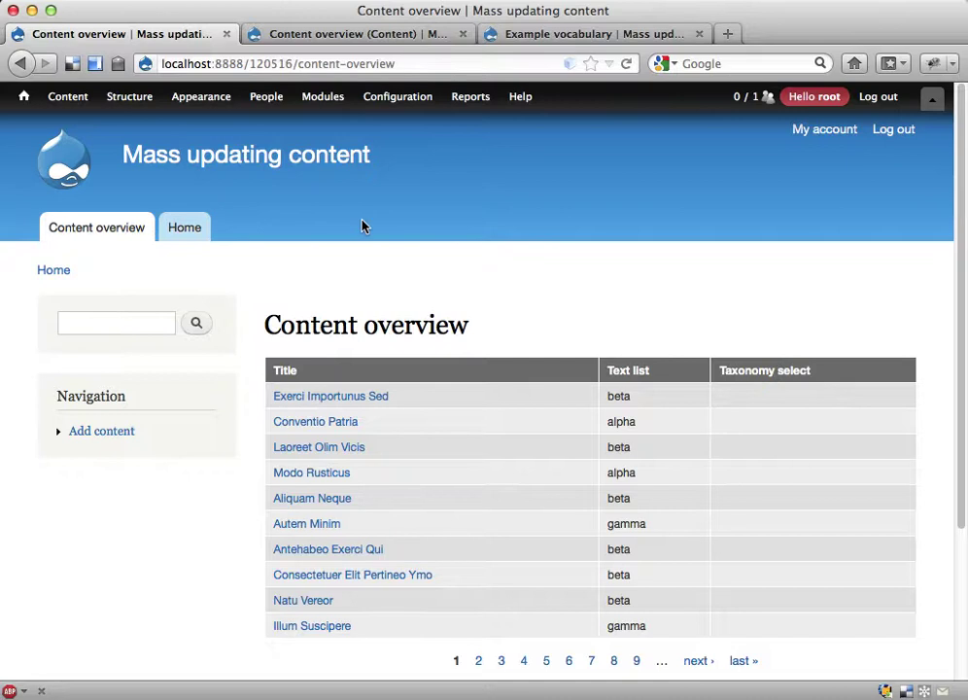
# - Examine the terms of the Example vocabulary and the Taxonomy select options in the edit form of Exerci Importunus Sed
pyautogui.click(539, 36)
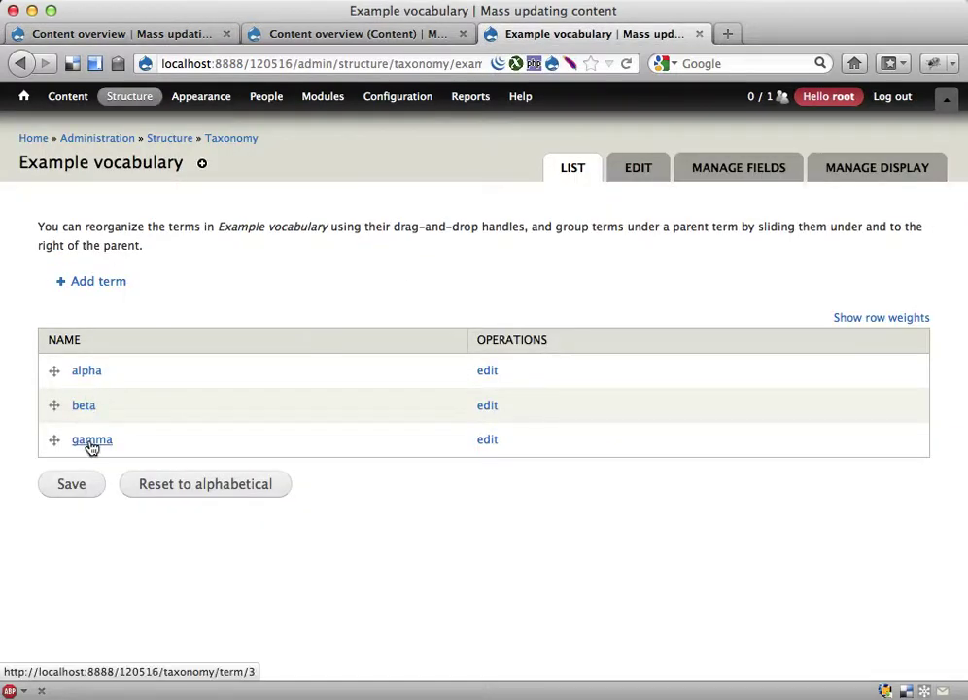
pyautogui.click(152, 32)
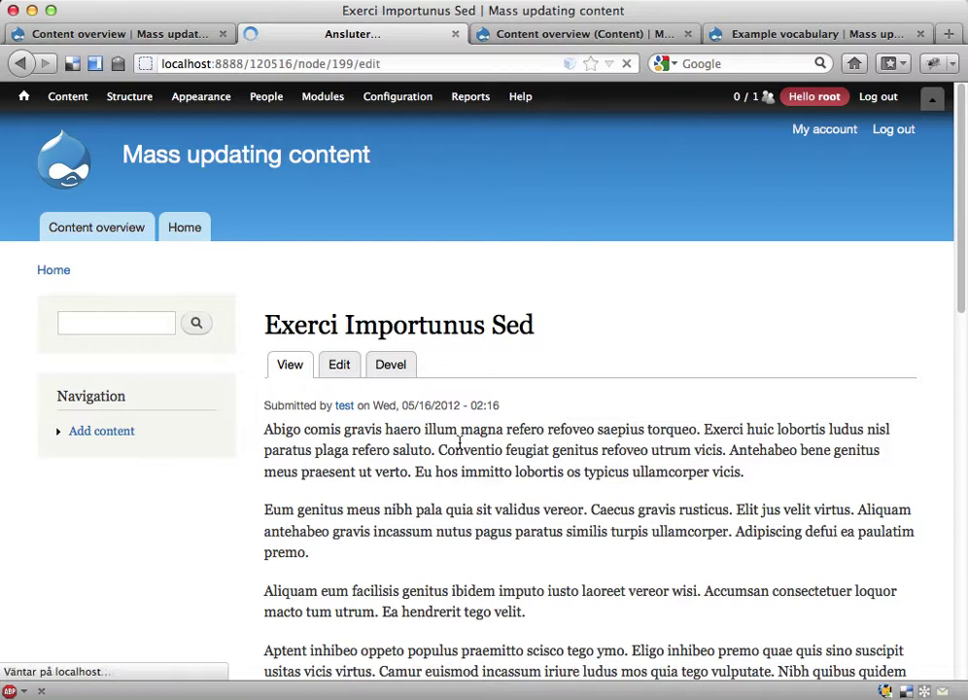
pyautogui.scroll(-10, 322, 439)
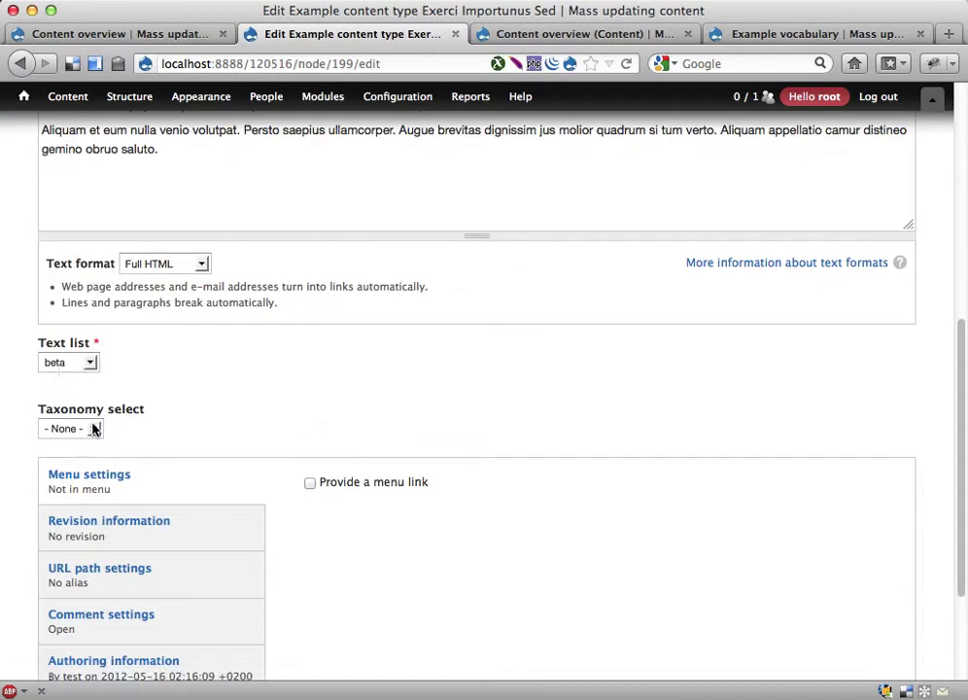
pyautogui.click(93, 427)
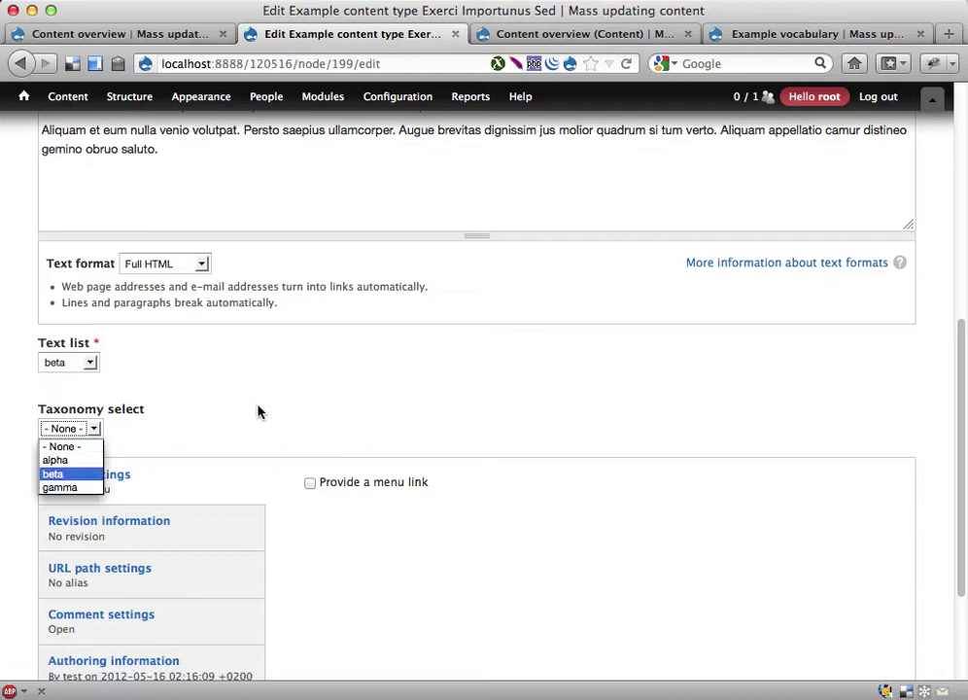
pyautogui.click(362, 398)
pyautogui.press('super+w')
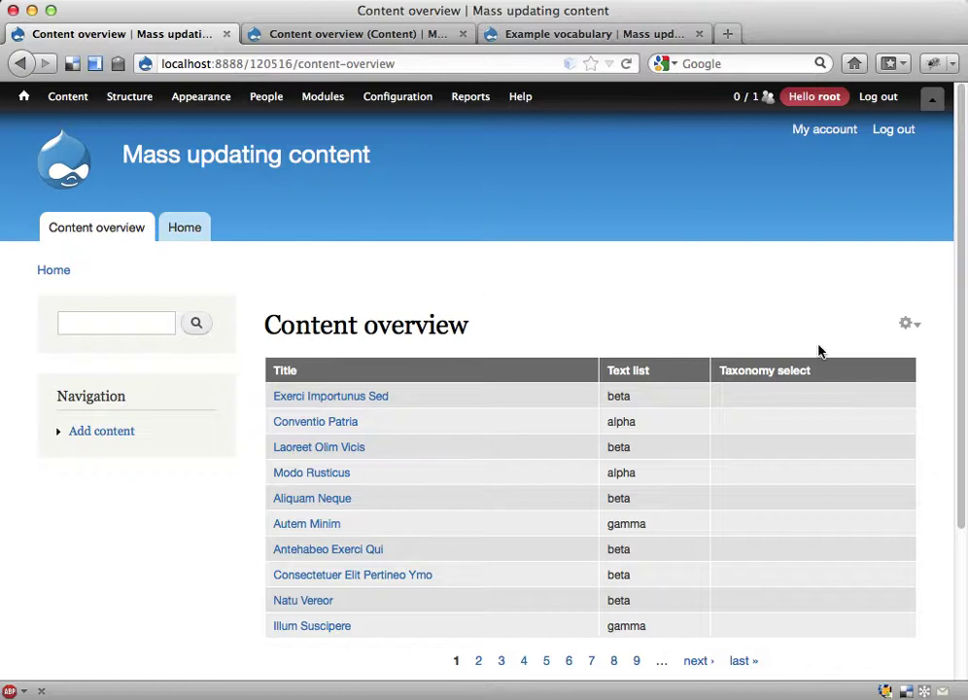
# - Add the Bulk operations: Content field to the Content overview view for all displays
pyautogui.click(378, 35)
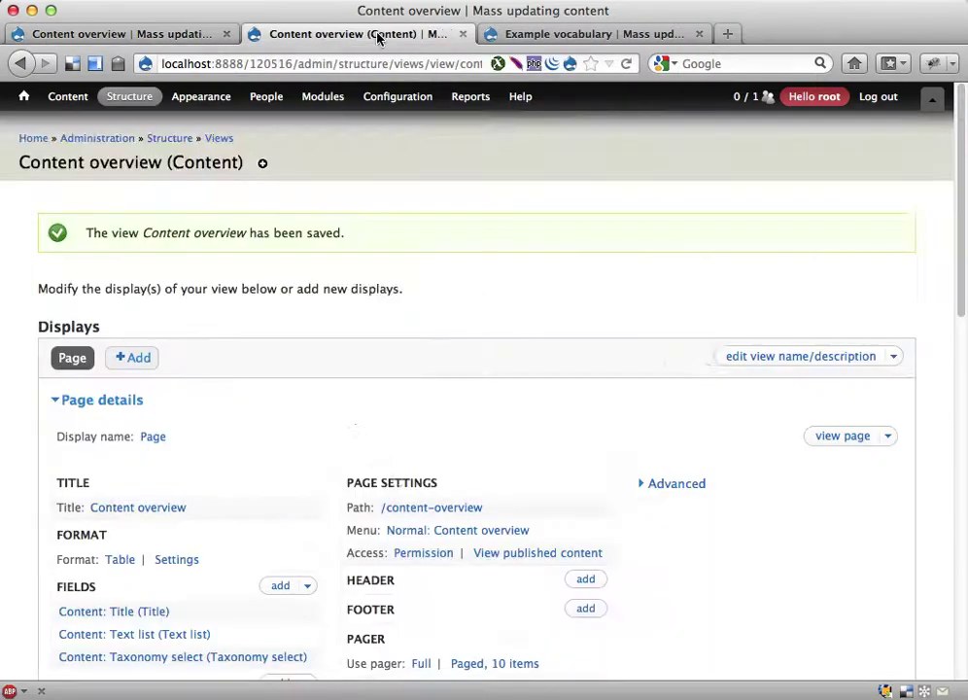
pyautogui.scroll(-4, 395, 389)
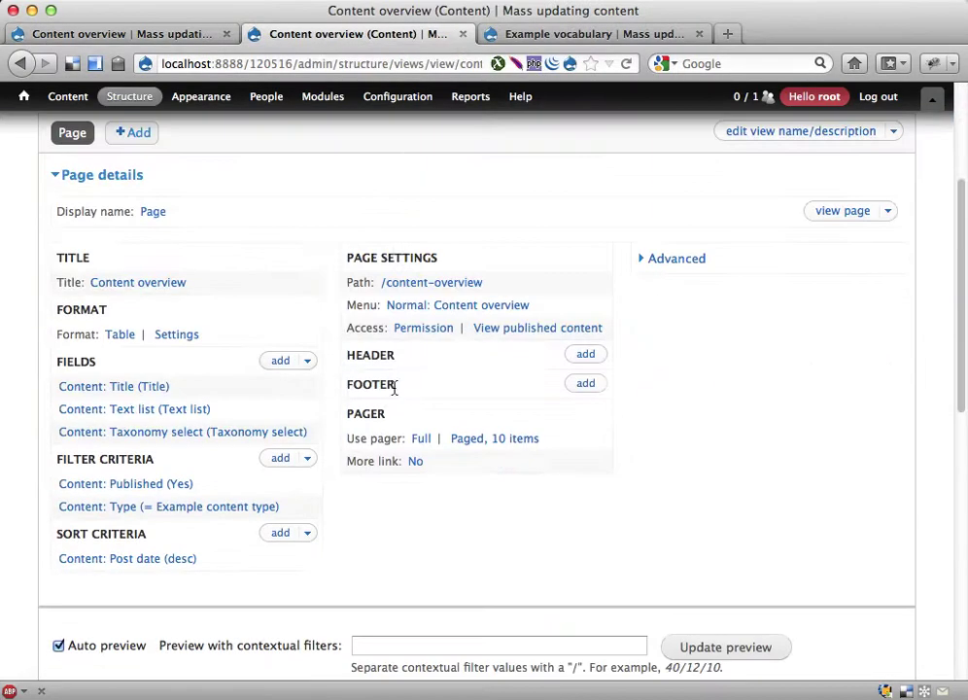
pyautogui.click(282, 362)
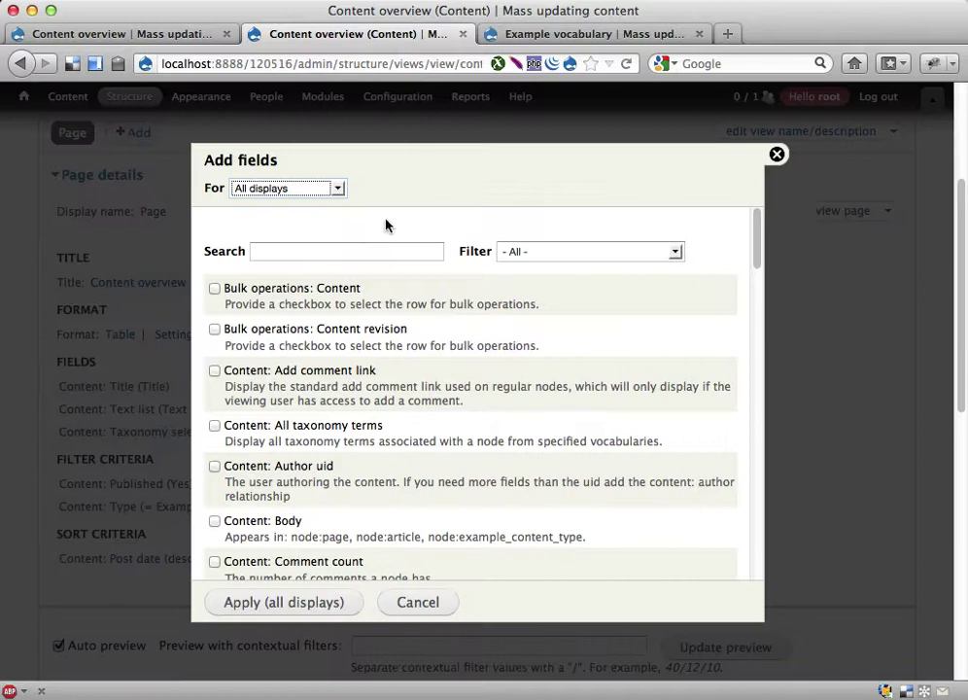
pyautogui.click(351, 254)
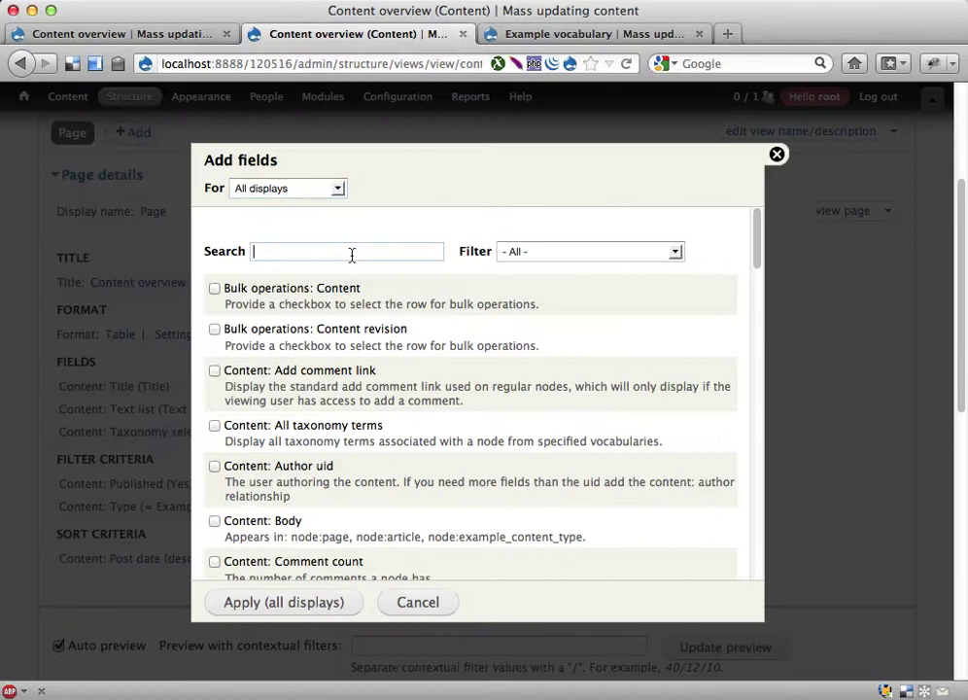
pyautogui.click(214, 288)
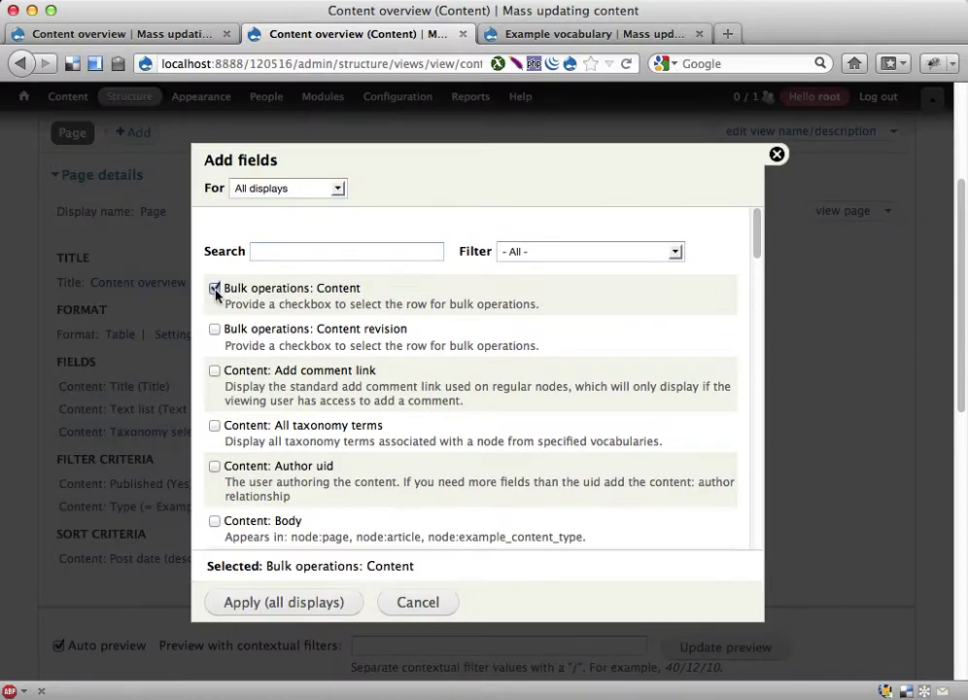
pyautogui.click(233, 606)
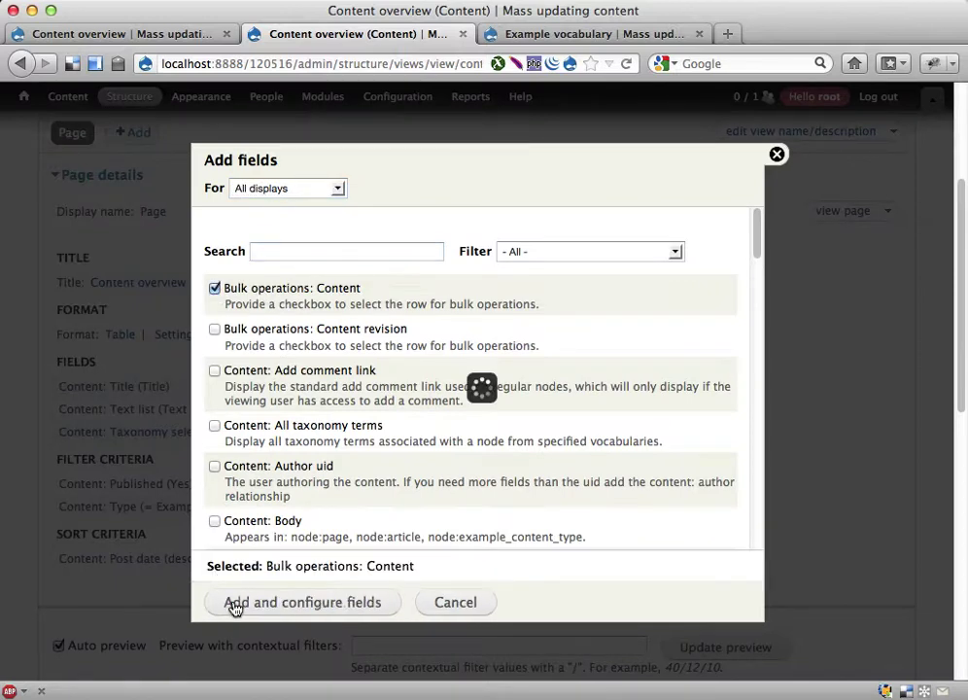
pyautogui.click(340, 604)
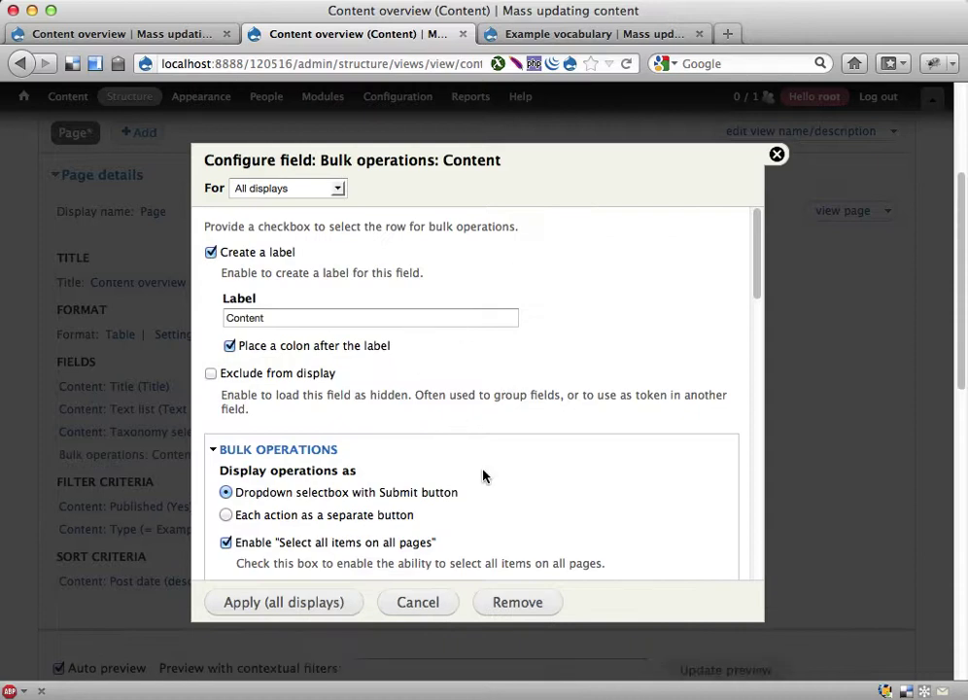
# - Configure the bulk operations field to display each action as a separate button, review the available operations, and apply to all displays
pyautogui.scroll(-2, 481, 486)
pyautogui.scroll(-1, 345, 489)
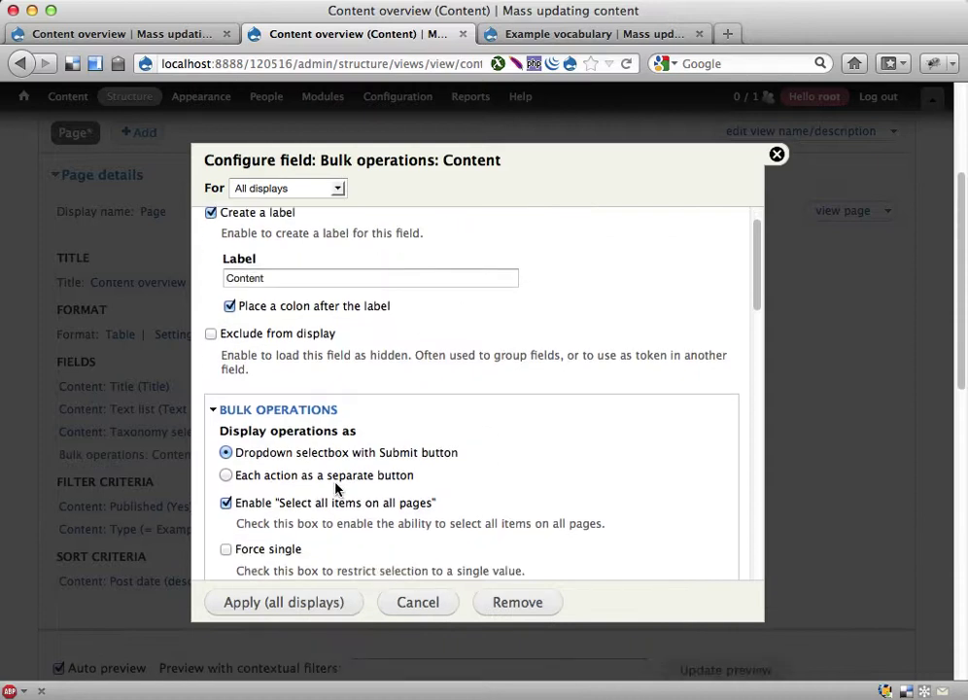
pyautogui.click(394, 476)
pyautogui.scroll(-10, 563, 453)
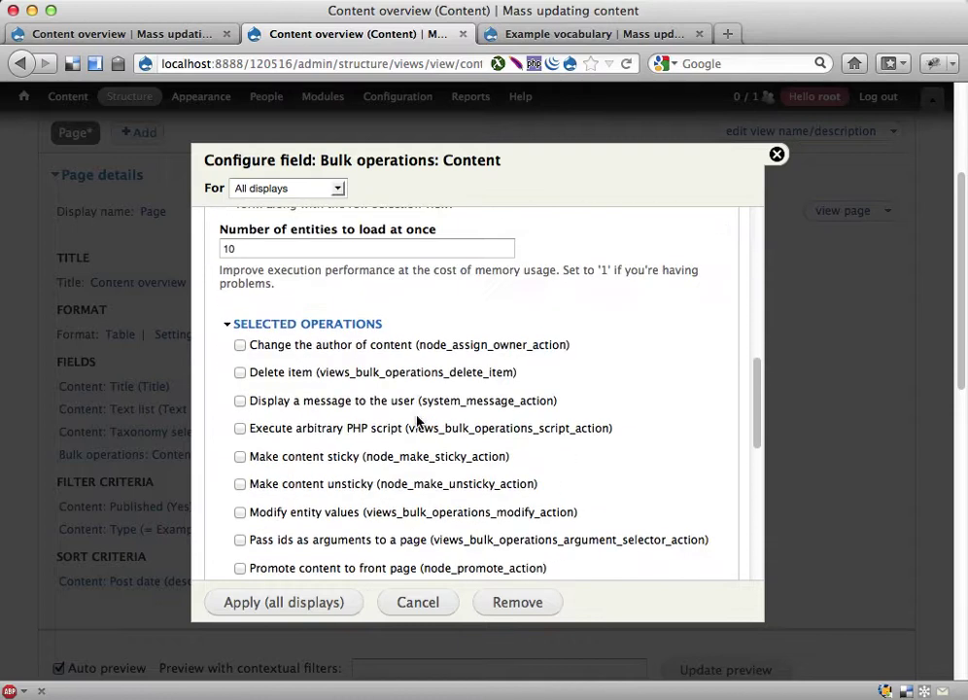
pyautogui.scroll(-5, 418, 420)
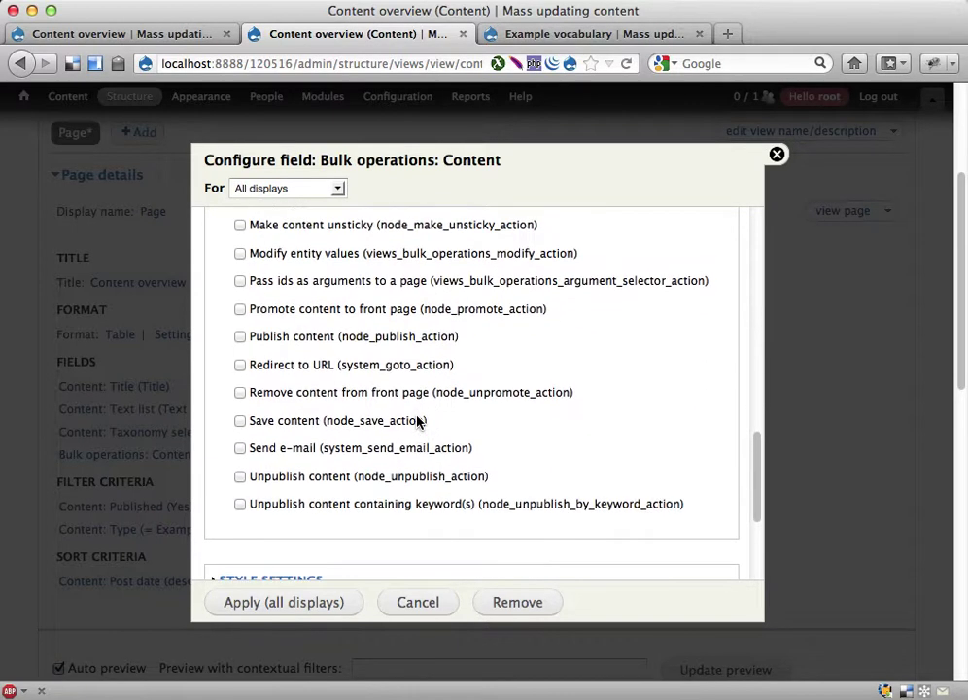
pyautogui.scroll(3, 389, 418)
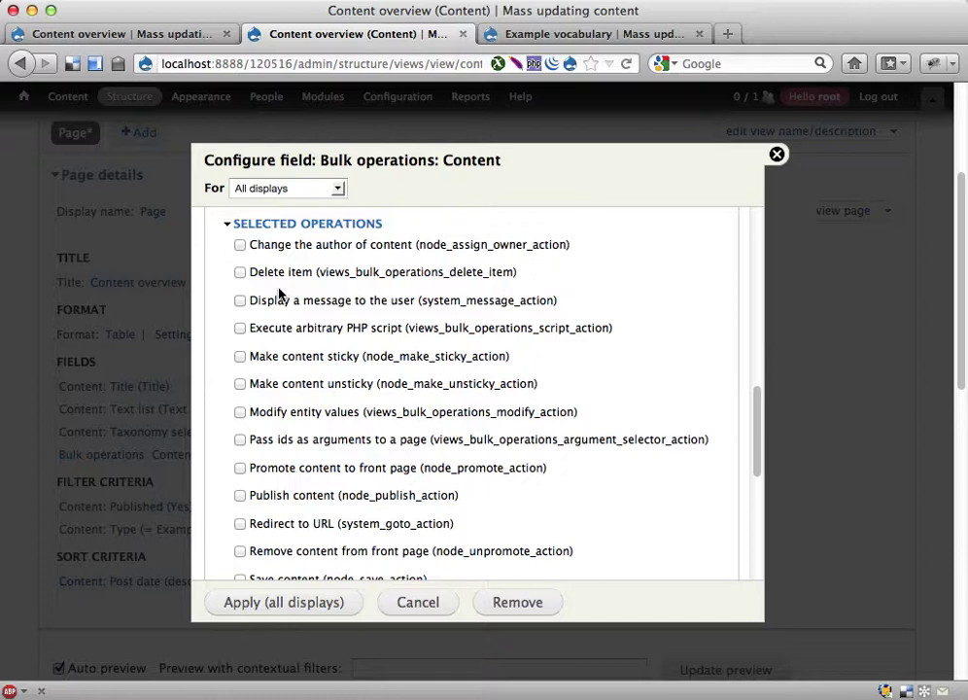
pyautogui.scroll(-3, 321, 349)
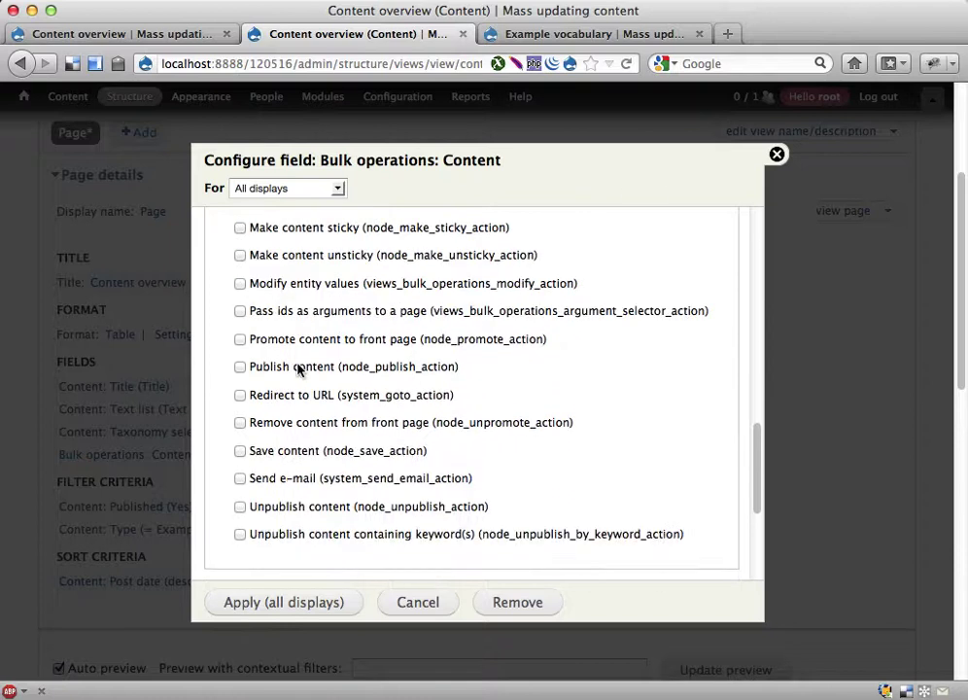
pyautogui.scroll(-5, 298, 367)
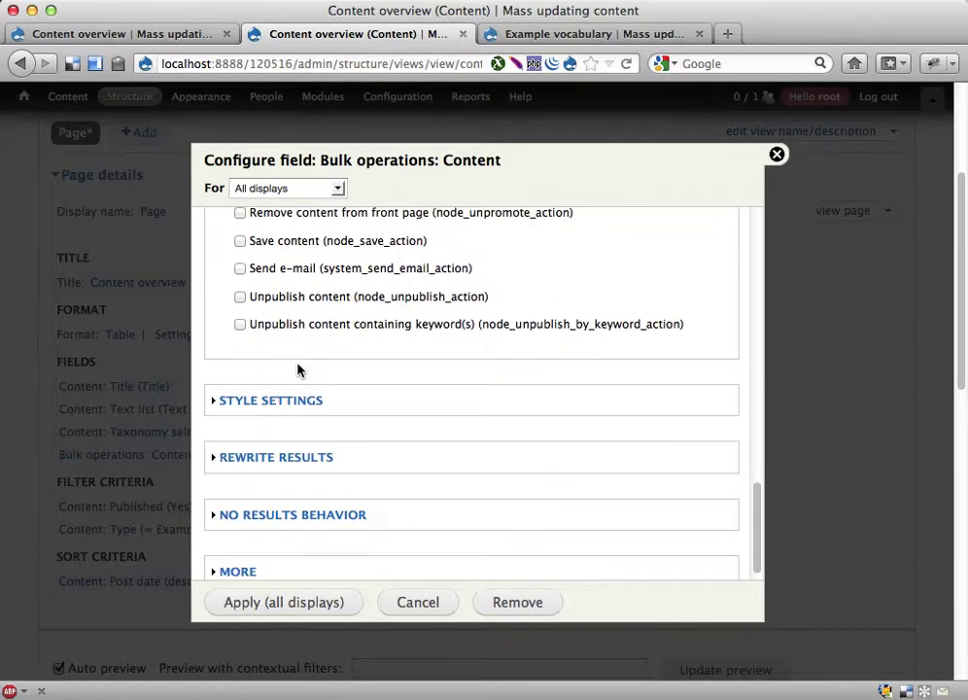
pyautogui.click(274, 610)
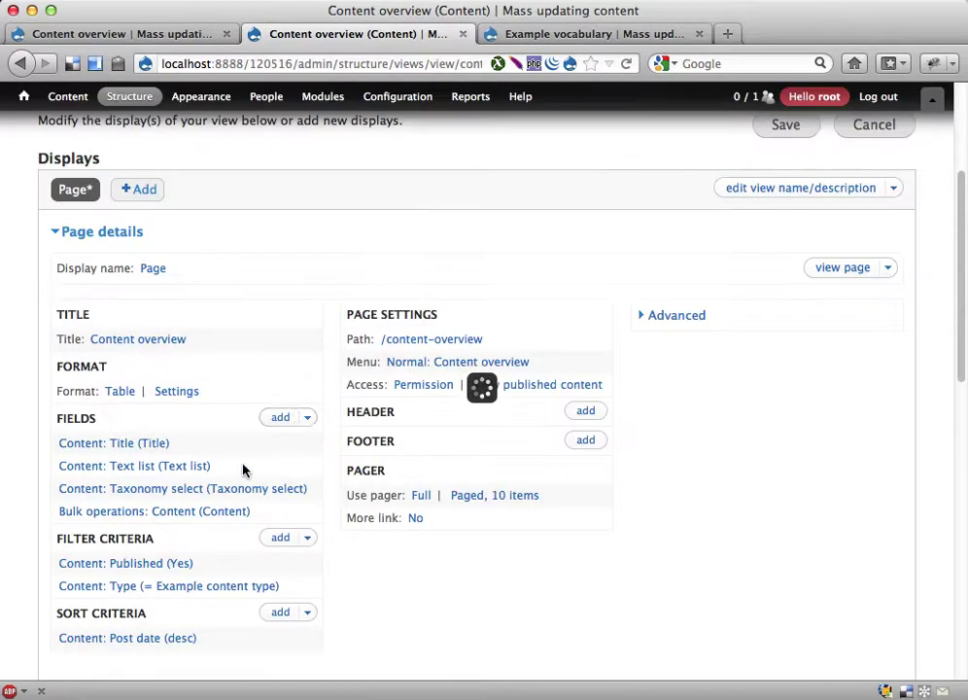
# - Move the Bulk operations: Content field above all other fields and save the Content overview view
pyautogui.click(309, 421)
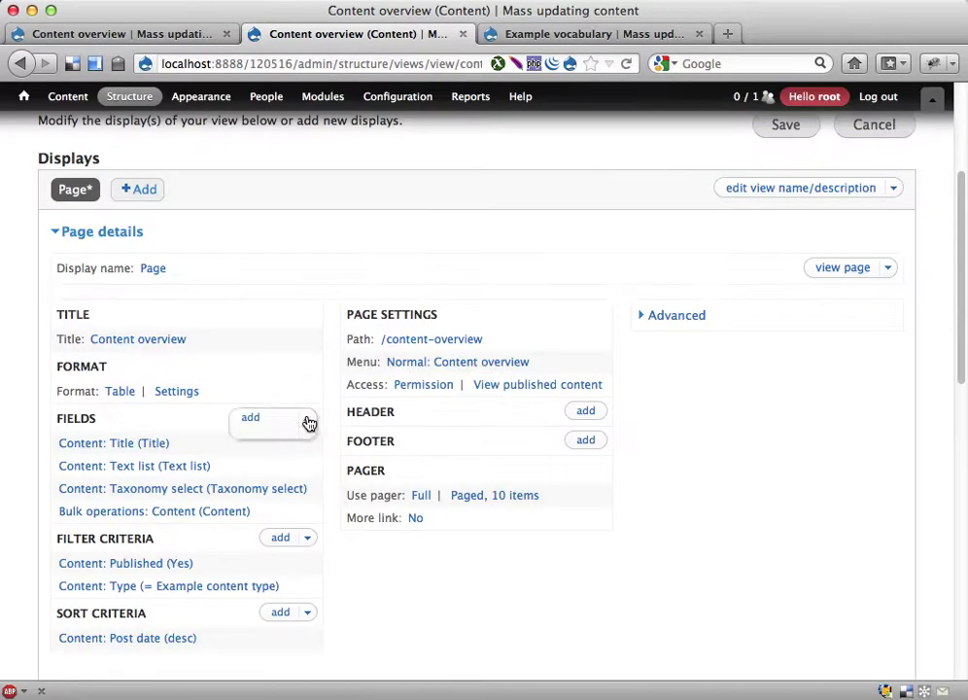
pyautogui.click(260, 440)
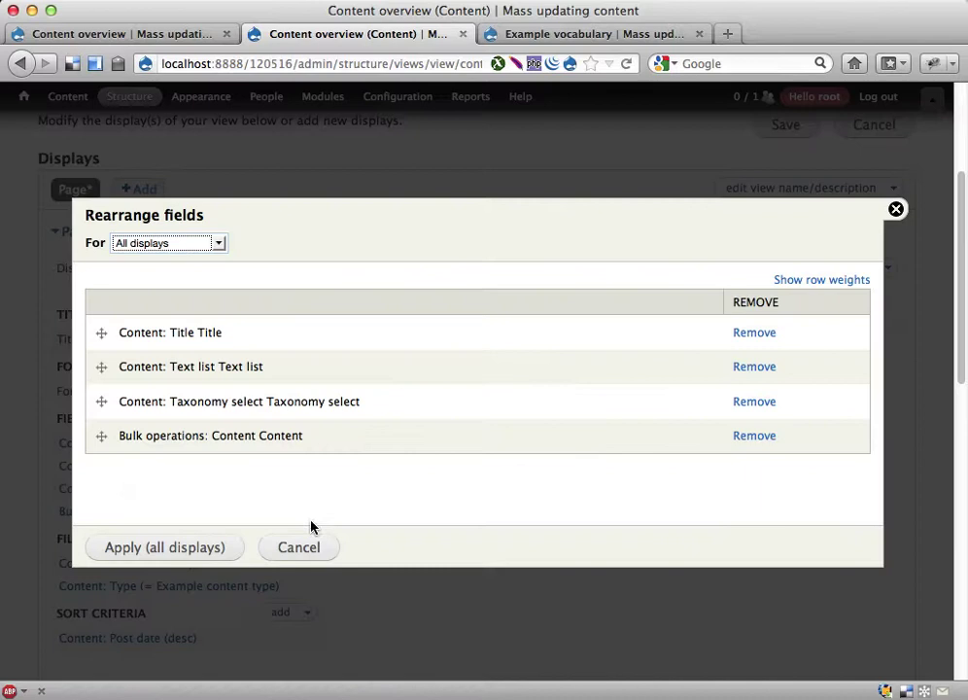
pyautogui.moveTo(99, 436); pyautogui.dragTo(96, 346)
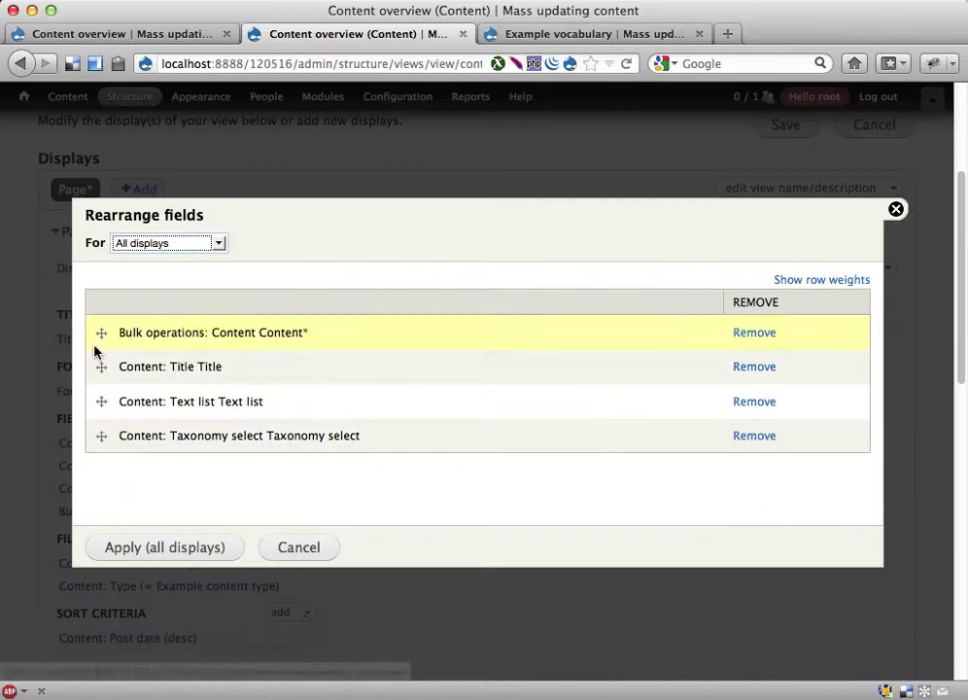
pyautogui.click(155, 548)
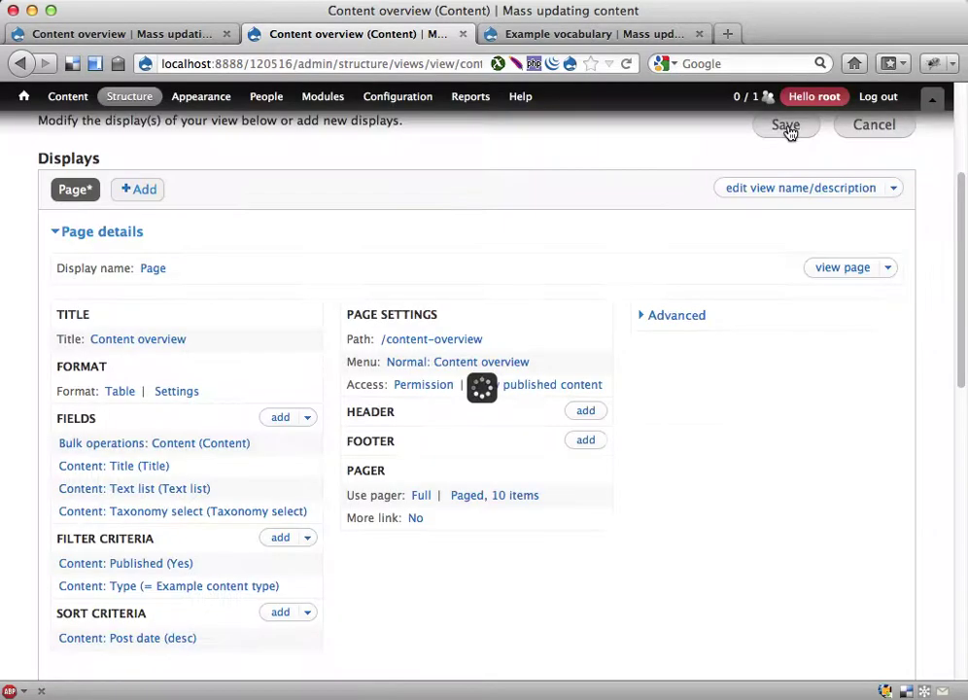
pyautogui.click(787, 127)
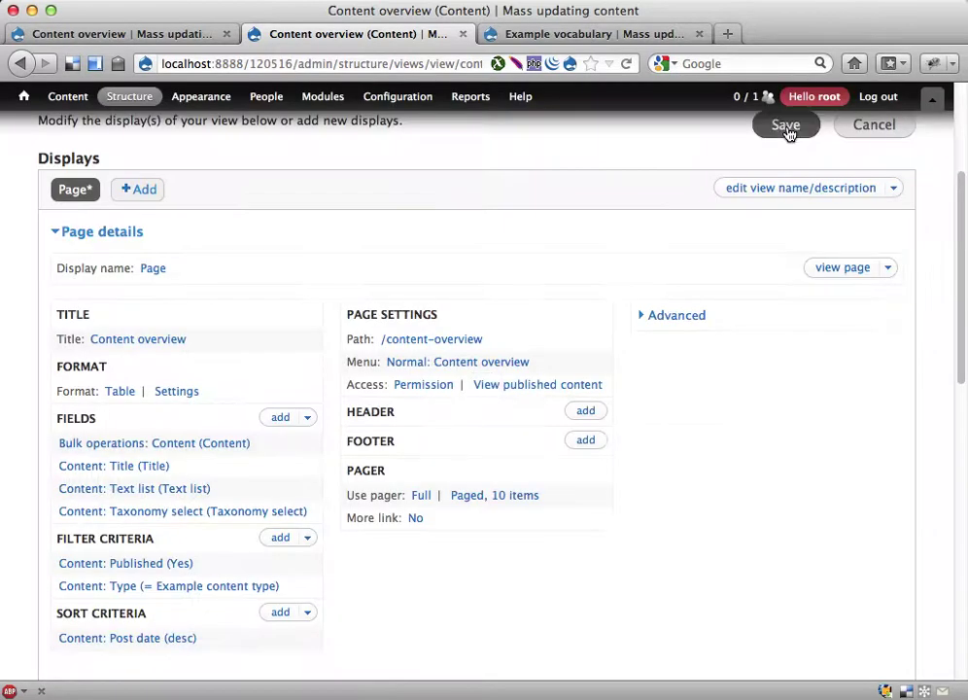
# - Reload the public Content overview page and select the rows Aliquam Neque, Autem Minim and Antehabeo Exerci Qui
pyautogui.click(148, 37)
pyautogui.moveTo(187, 124)
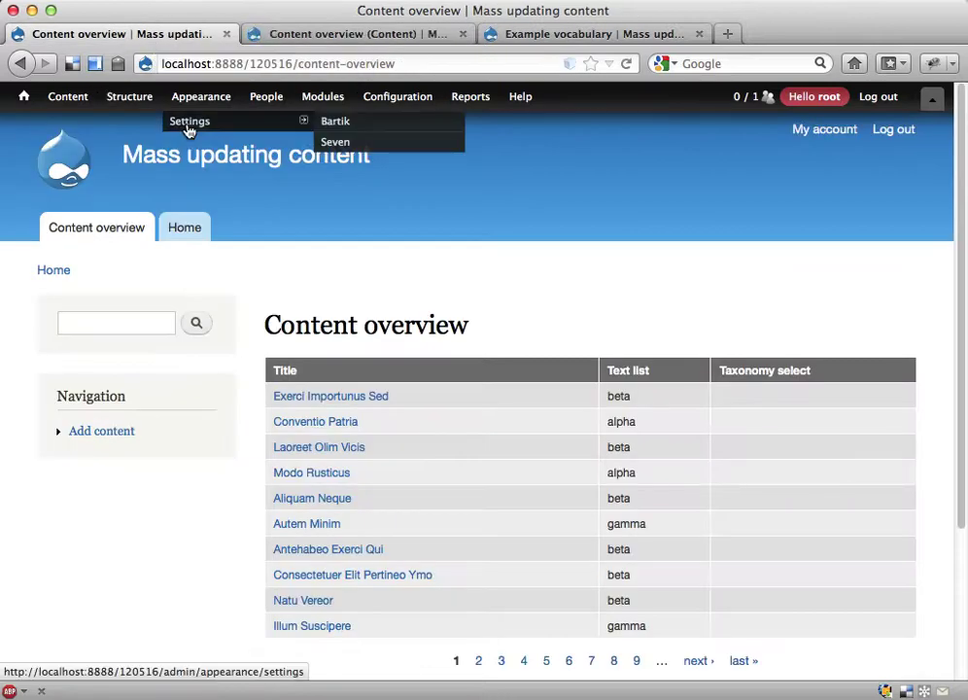
pyautogui.click(254, 143)
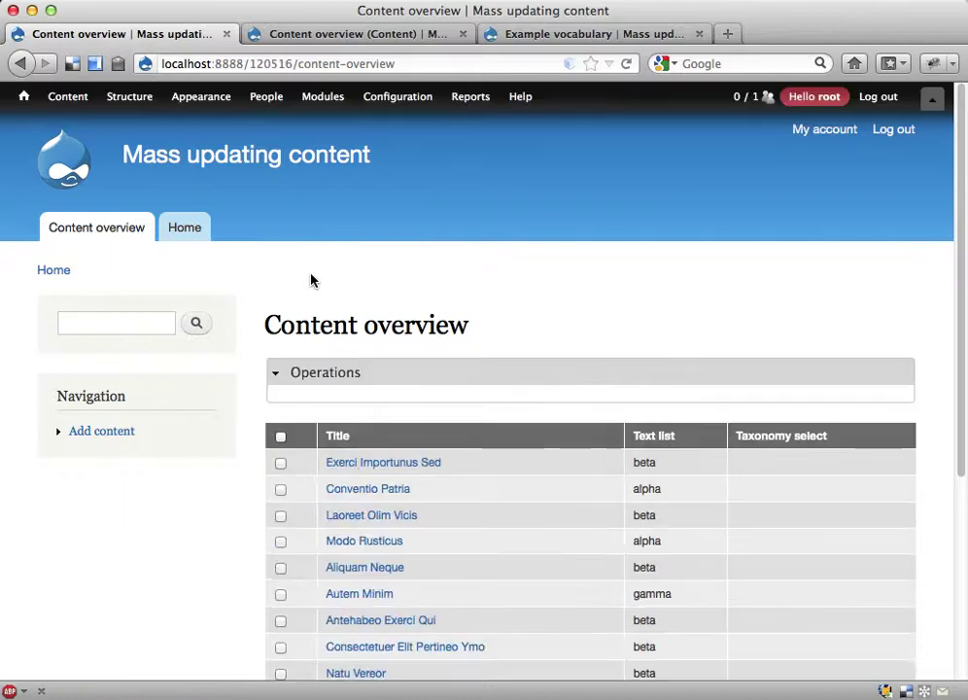
pyautogui.scroll(-3, 224, 428)
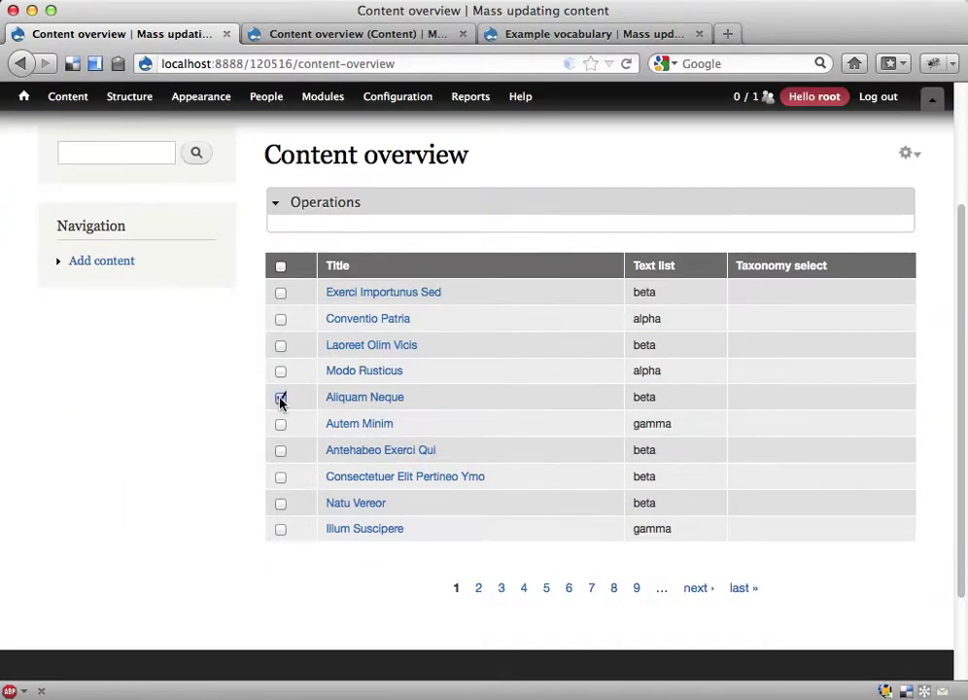
pyautogui.click(280, 423)
pyautogui.click(280, 450)
pyautogui.scroll(3, 296, 269)
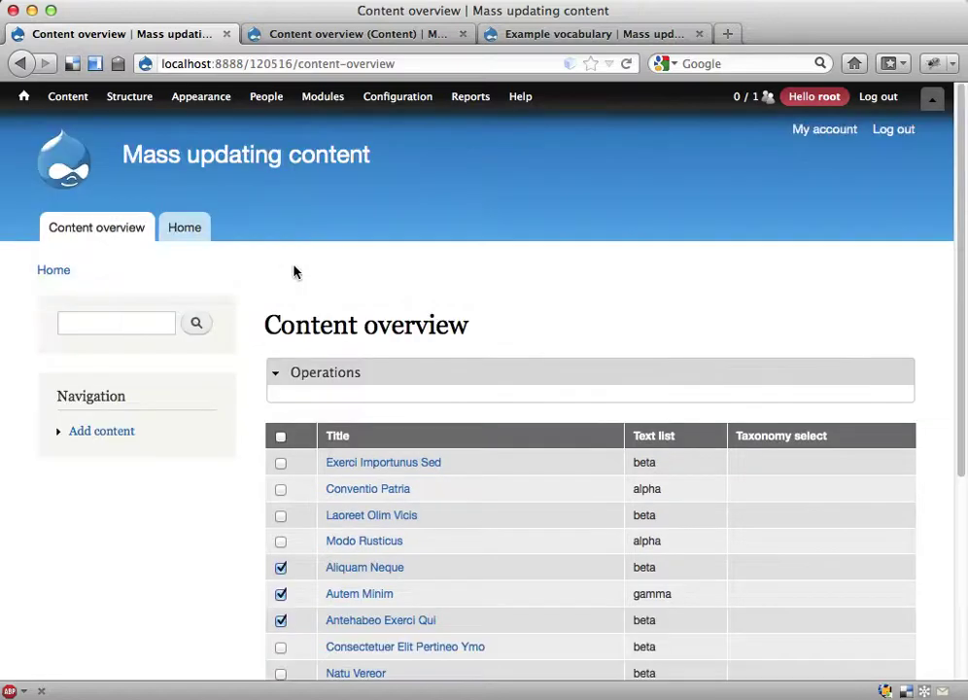
# - Open the Rules components page in the workflow configuration and start a new component using the Rule set plugin
pyautogui.moveTo(400, 95)
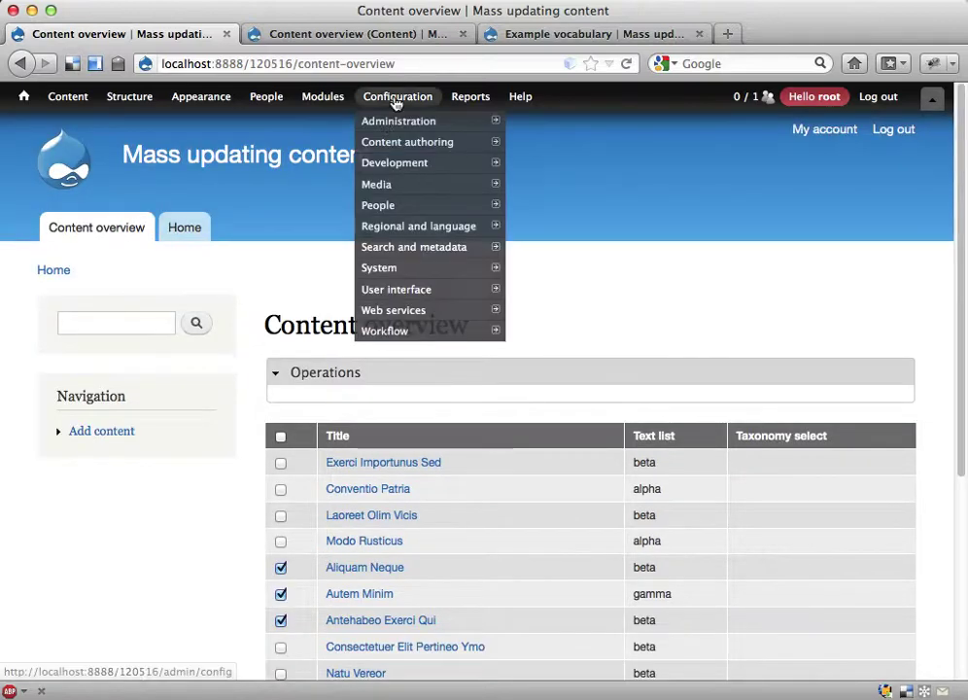
pyautogui.moveTo(486, 330)
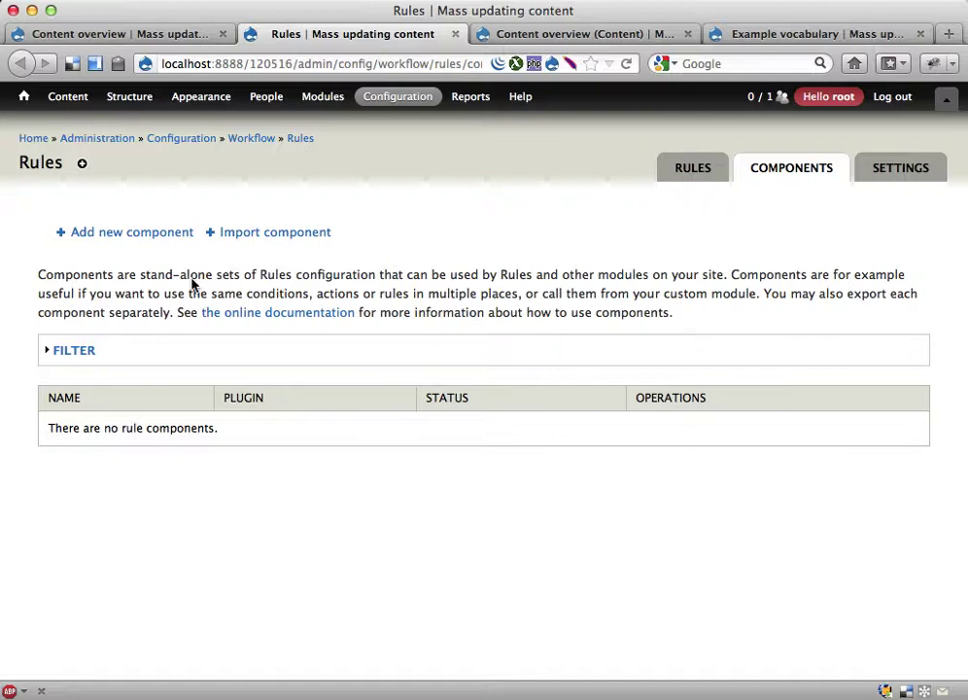
pyautogui.click(131, 238)
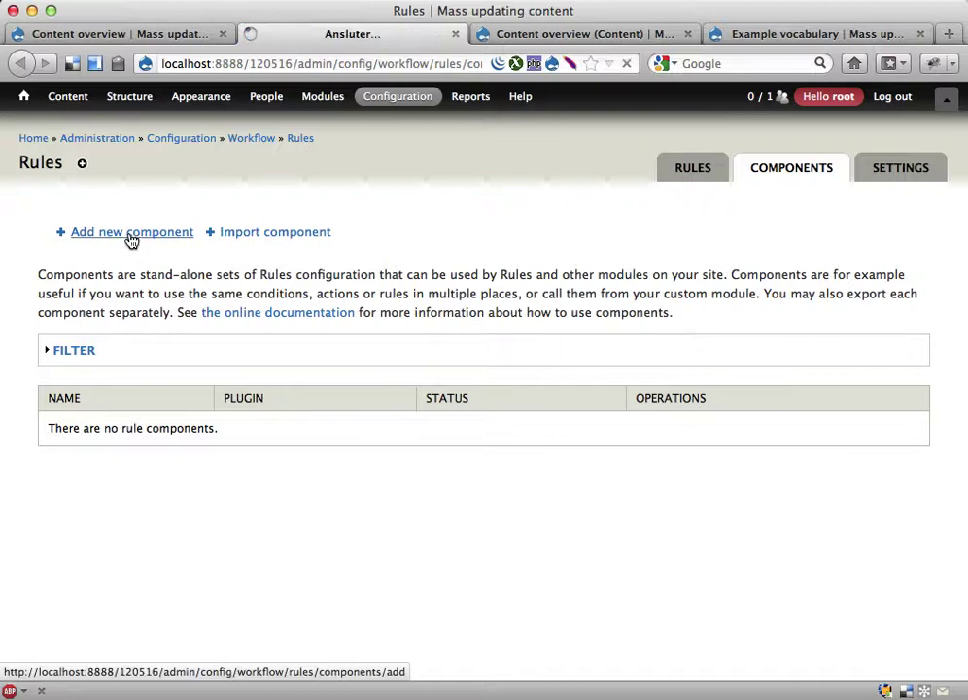
pyautogui.click(116, 263)
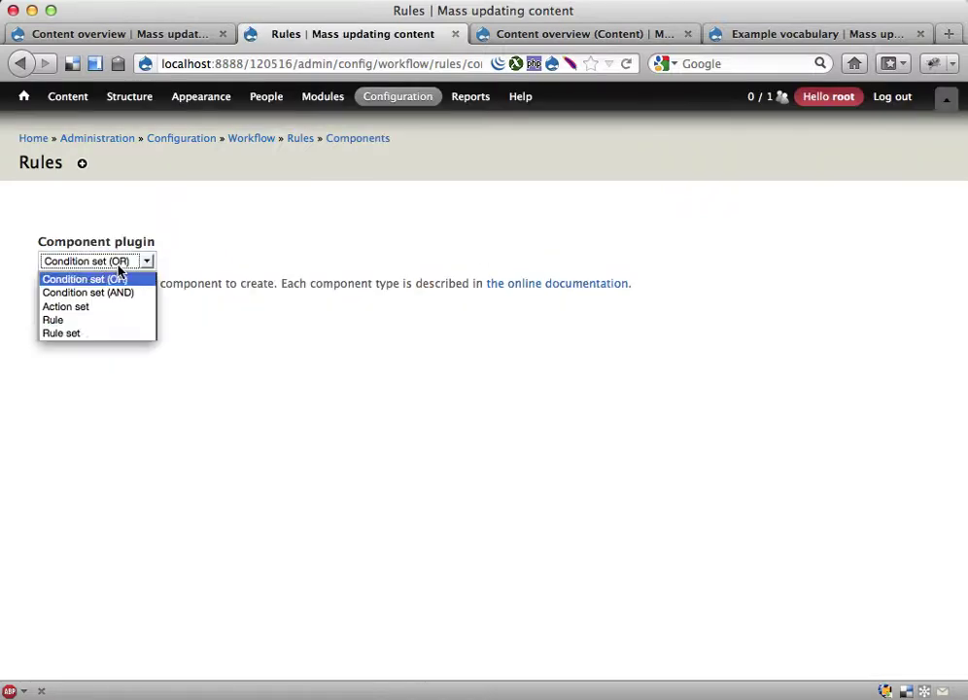
pyautogui.click(52, 335)
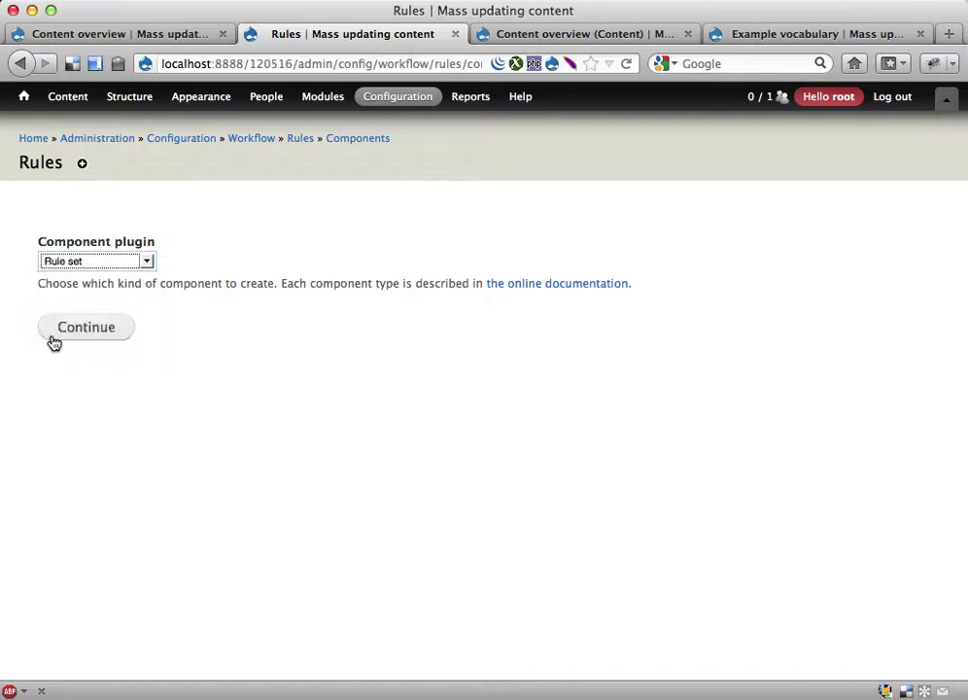
pyautogui.click(67, 327)
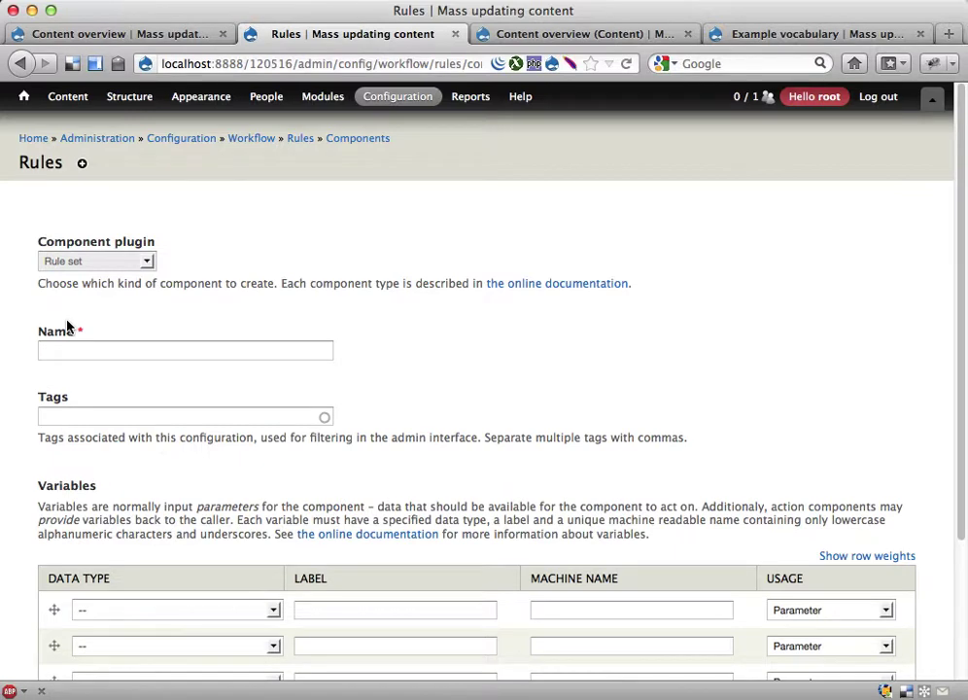
pyautogui.click(82, 349)
pyautogui.write('Update')
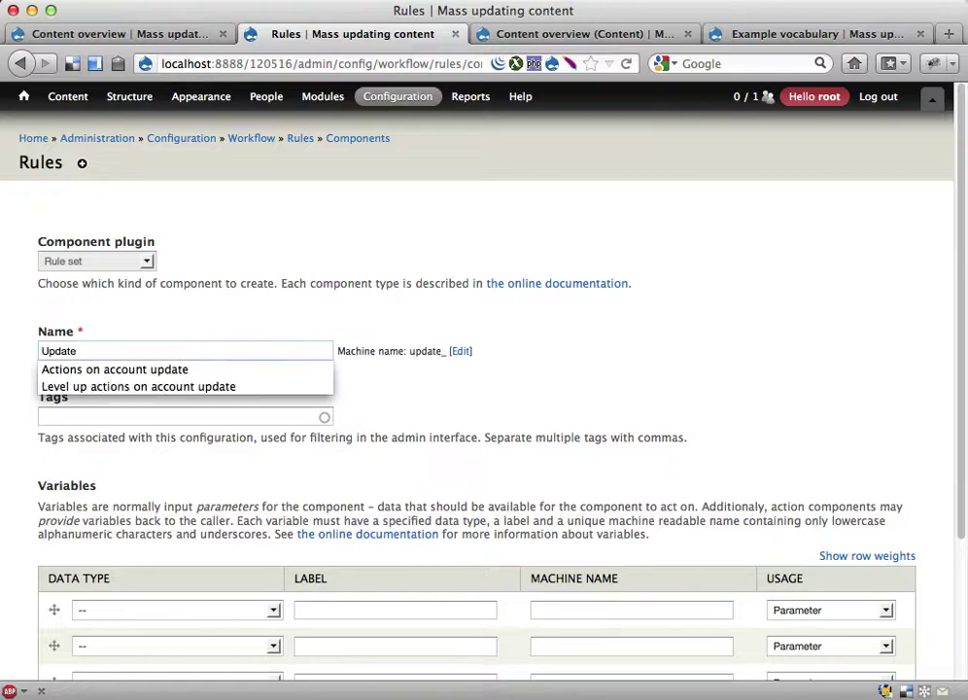
pyautogui.press('BackSpace')
pyautogui.press('BackSpace')
pyautogui.press('BackSpace')
pyautogui.press('BackSpace')
pyautogui.press('BackSpace')
pyautogui.press('BackSpace')
pyautogui.write('C')
pyautogui.press('BackSpace')
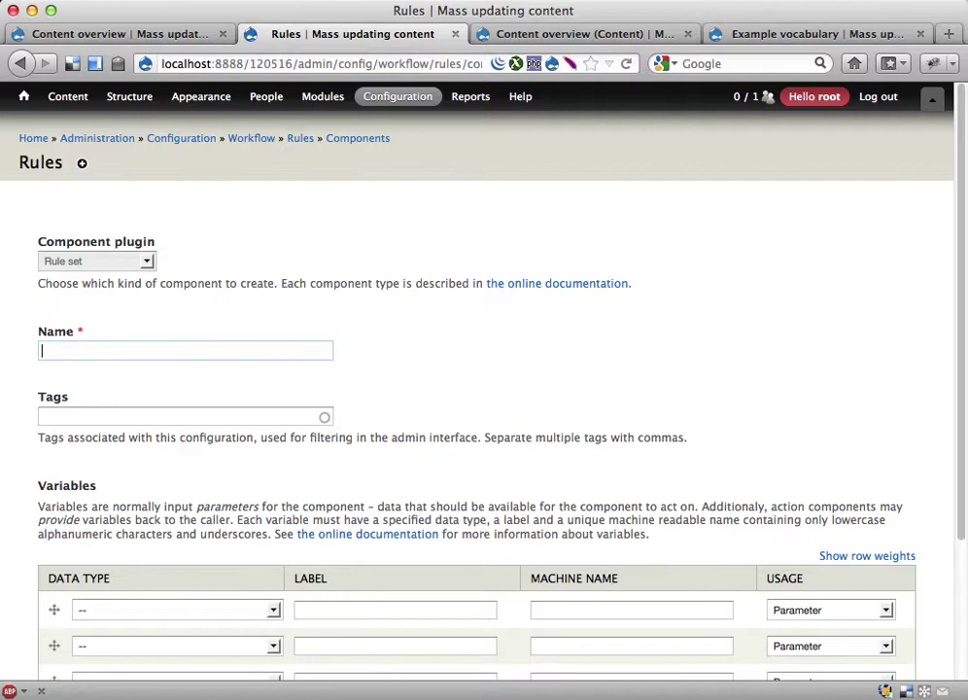
# - Name the new rule set "Turn text into taxonomy term"
pyautogui.write('Tu')
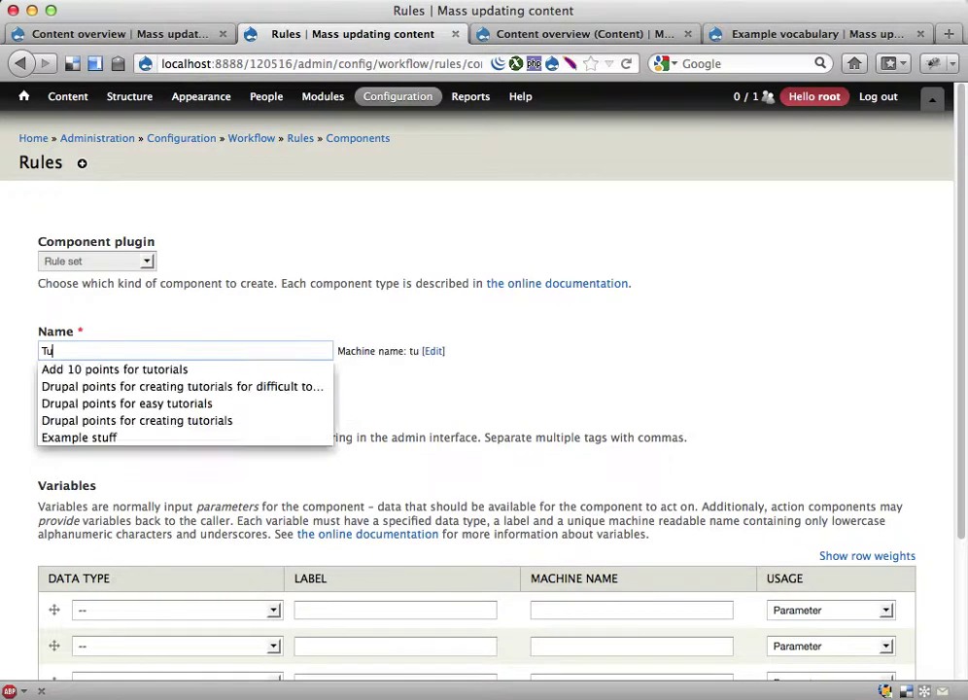
pyautogui.write('rn text into ')
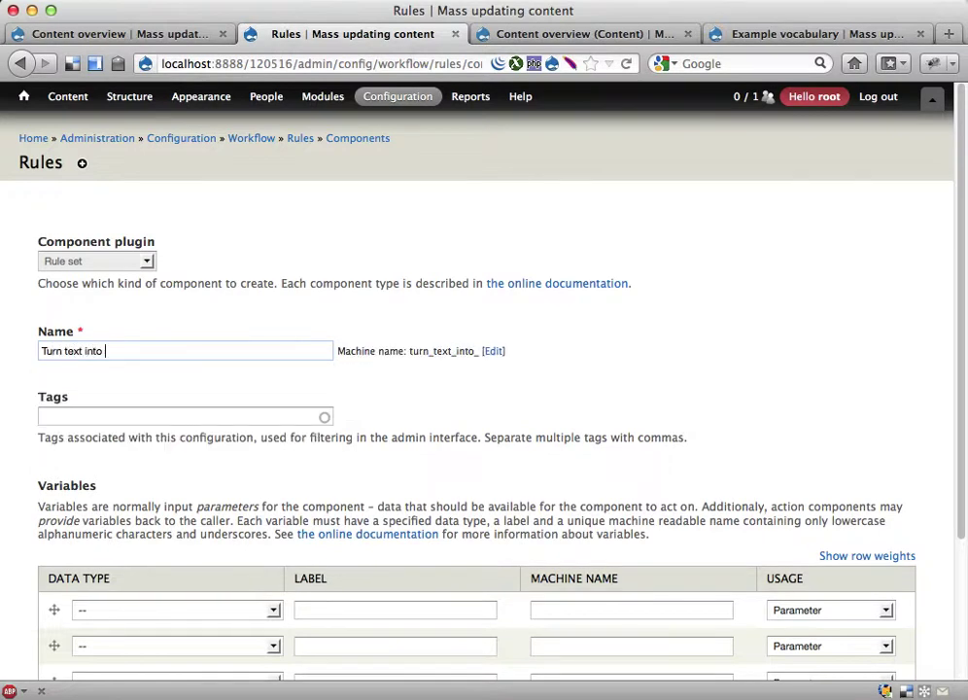
pyautogui.write('taxonomy term')
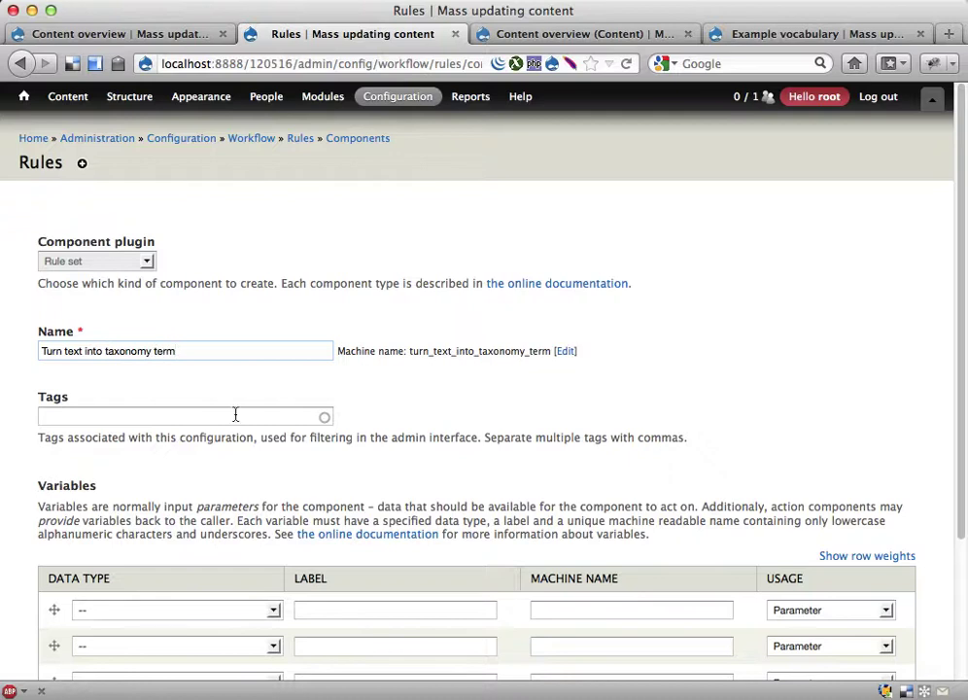
# - Add a Node parameter variable with label Node and machine name node, and continue to create the rule set
pyautogui.scroll(-5, 106, 503)
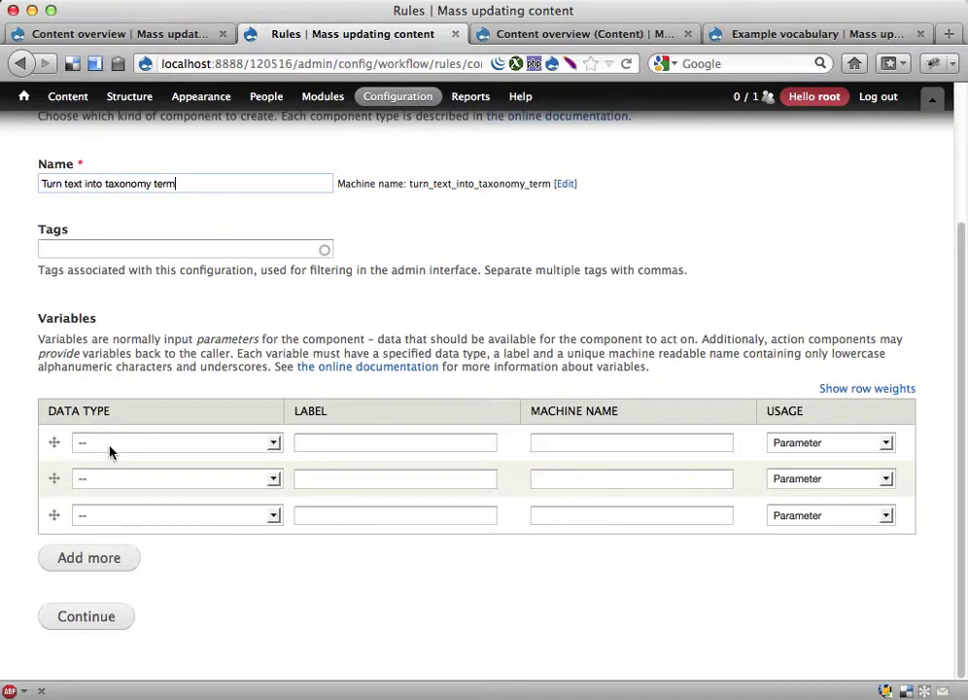
pyautogui.click(112, 452)
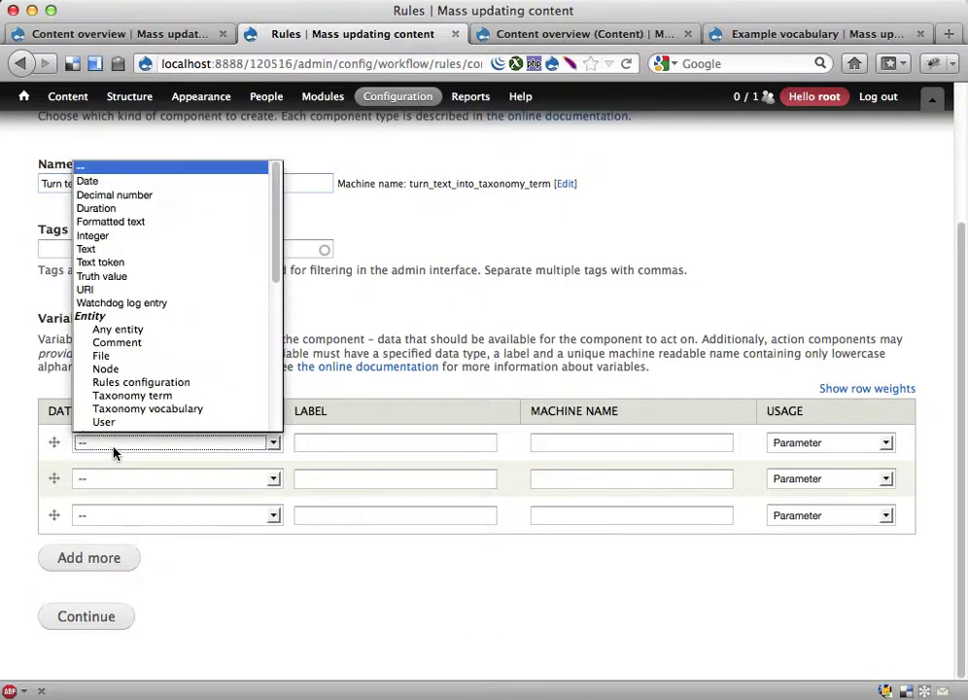
pyautogui.click(105, 367)
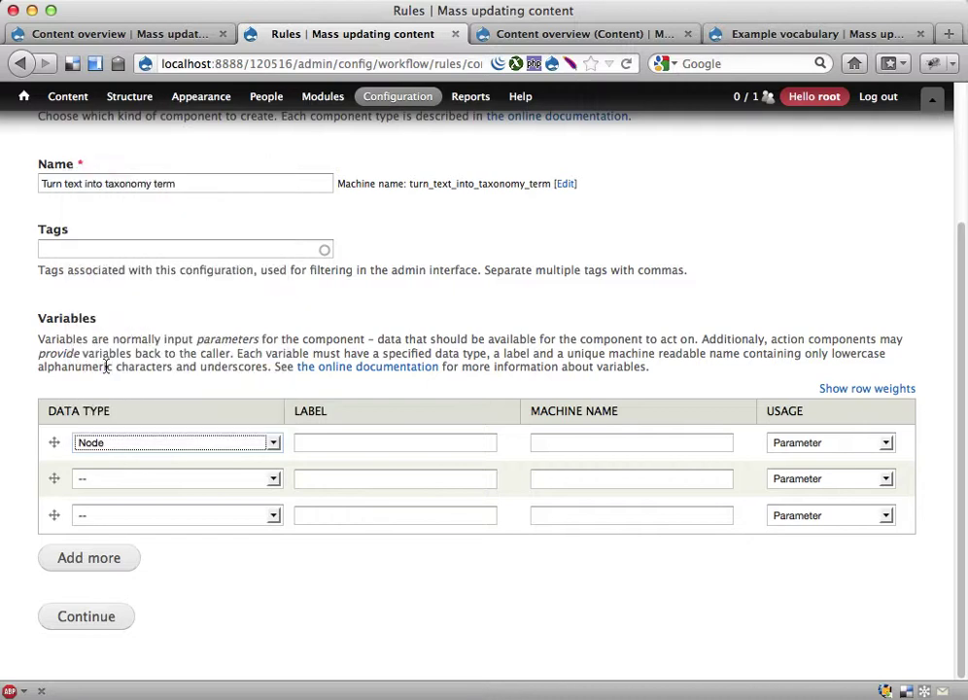
pyautogui.click(125, 35)
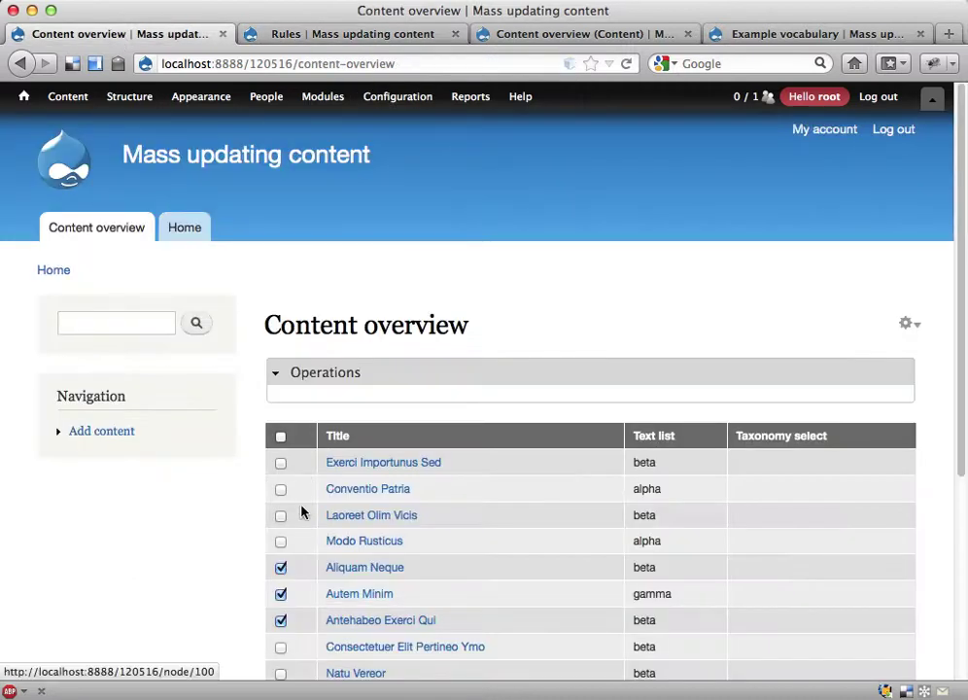
pyautogui.click(331, 36)
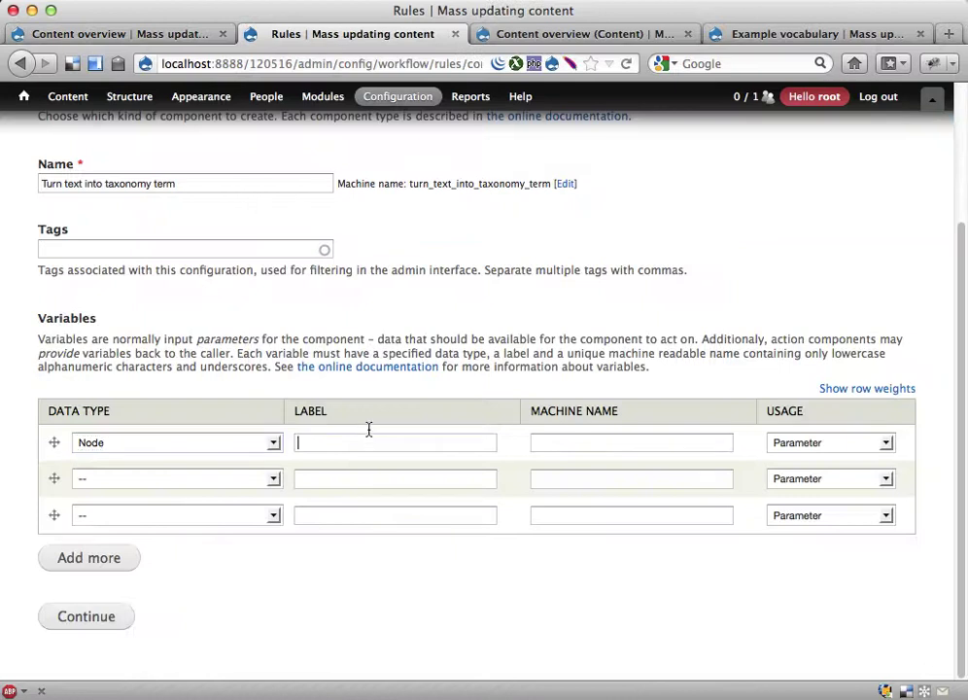
pyautogui.write('Node')
pyautogui.press('Tab')
pyautogui.write('node')
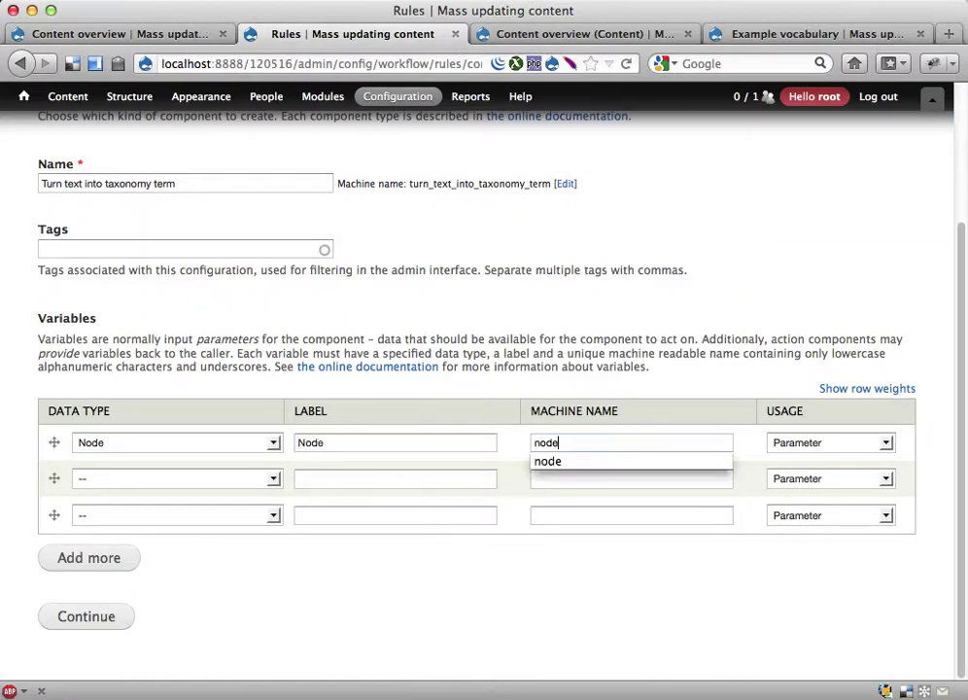
pyautogui.click(111, 618)
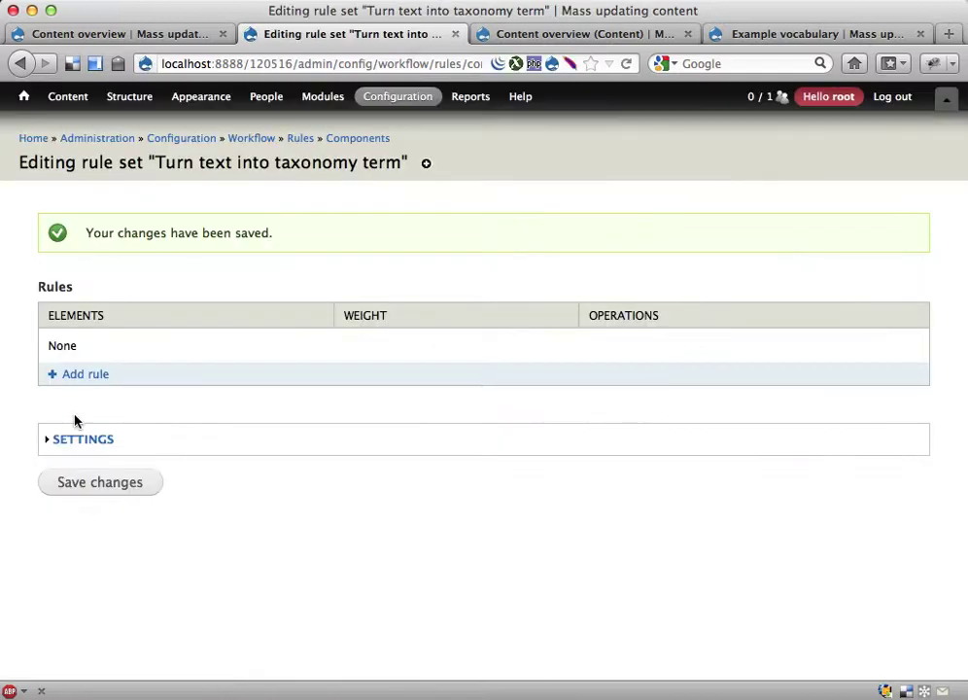
# - Add a rule named "Set taxonomy term" to the rule set and save it
pyautogui.click(82, 374)
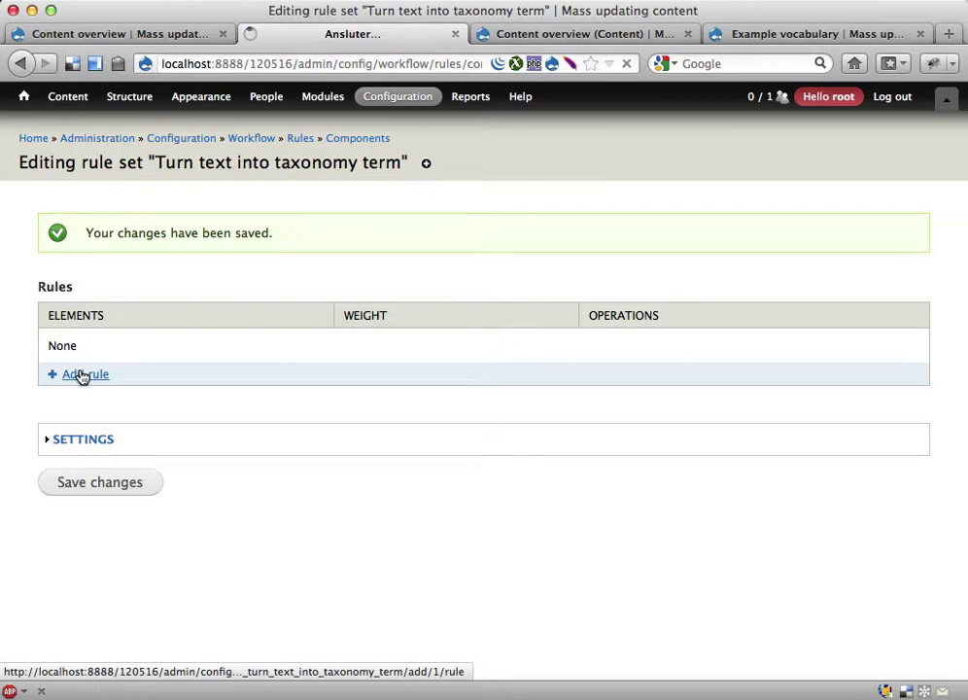
pyautogui.click(111, 256)
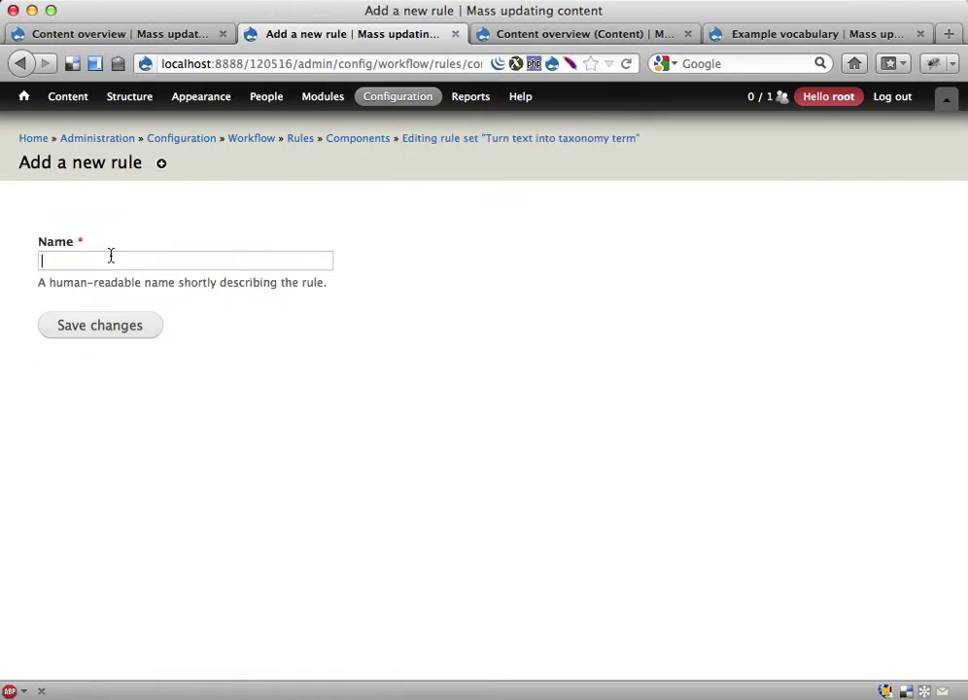
pyautogui.write('Set taxonomy term')
pyautogui.click(123, 326)
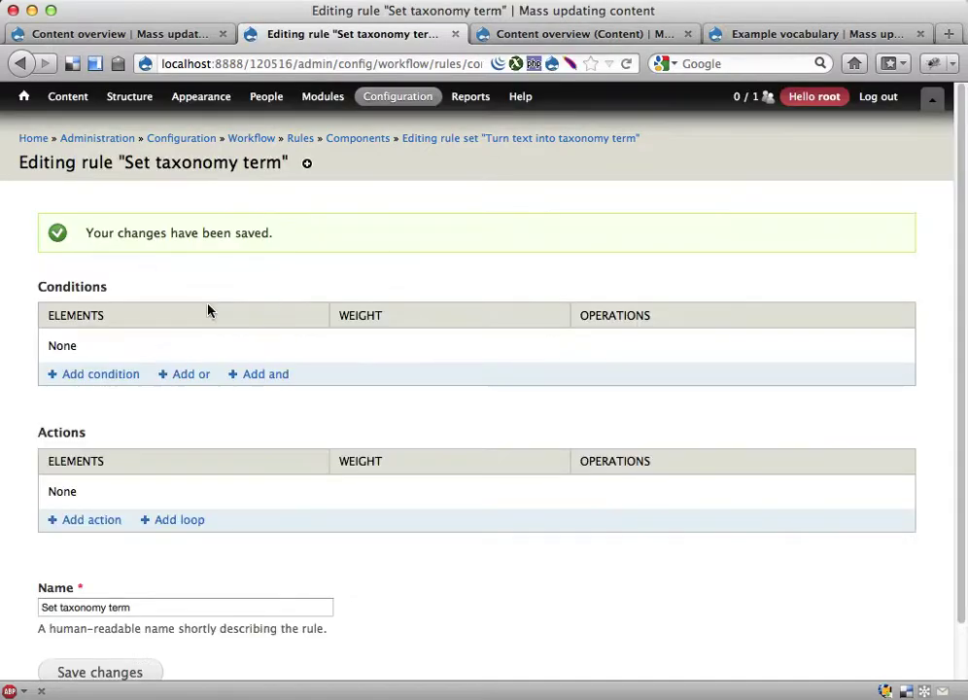
# - Add an Entity has field condition to the rule, checking node for field_text_list, and save it
pyautogui.scroll(-1, 204, 314)
pyautogui.scroll(-1, 201, 317)
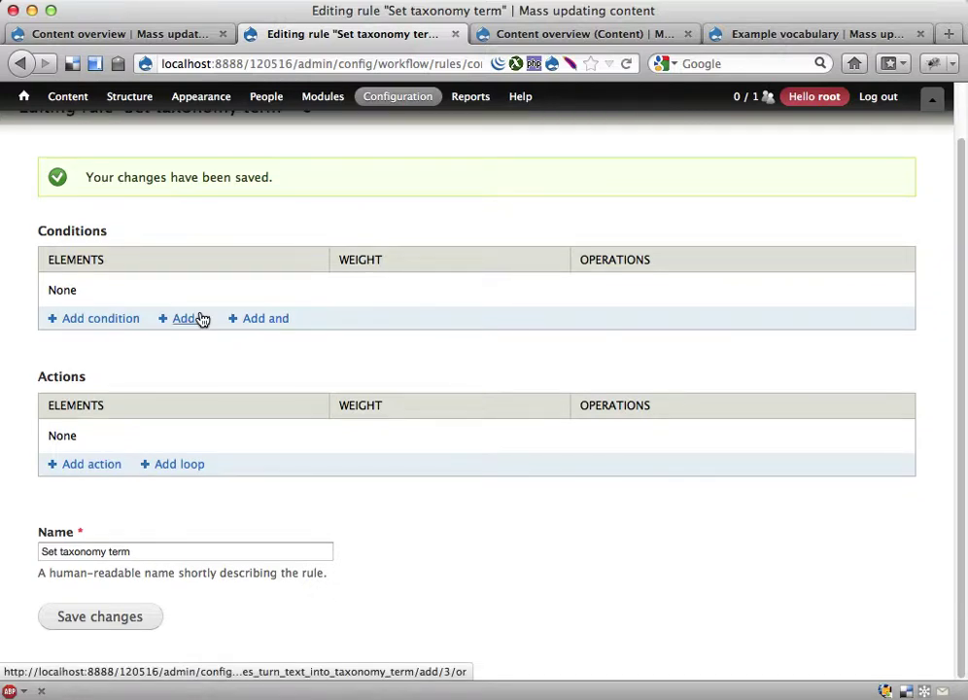
pyautogui.click(95, 324)
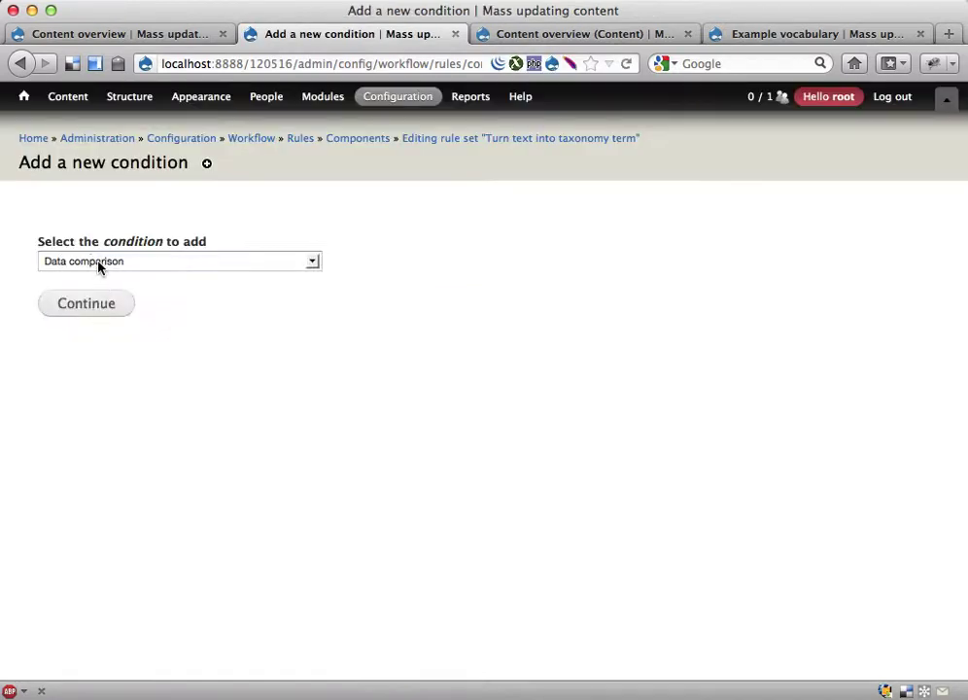
pyautogui.click(97, 263)
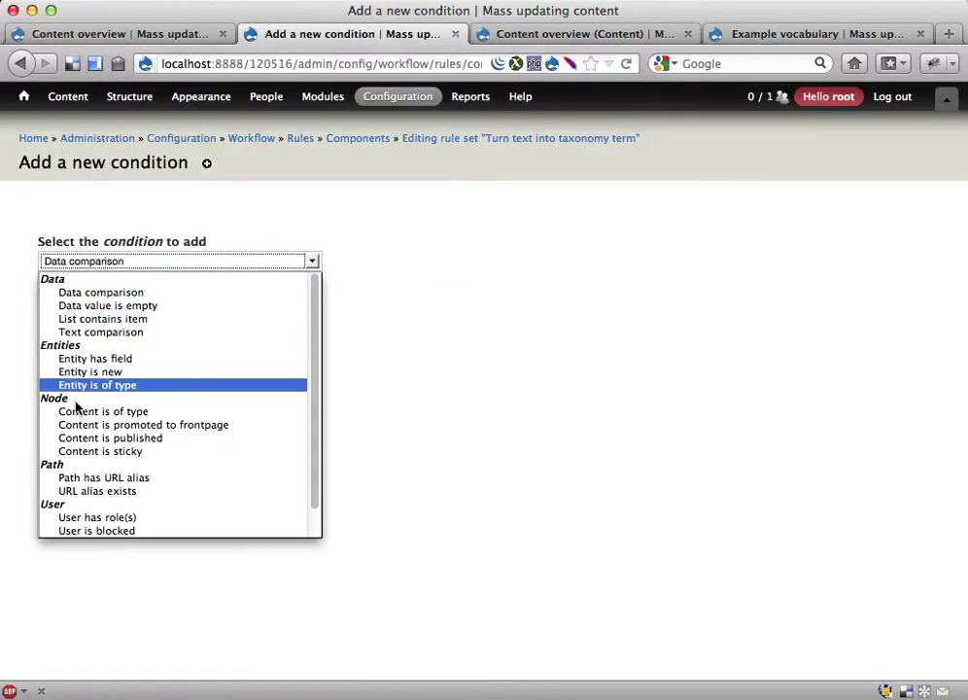
pyautogui.click(73, 359)
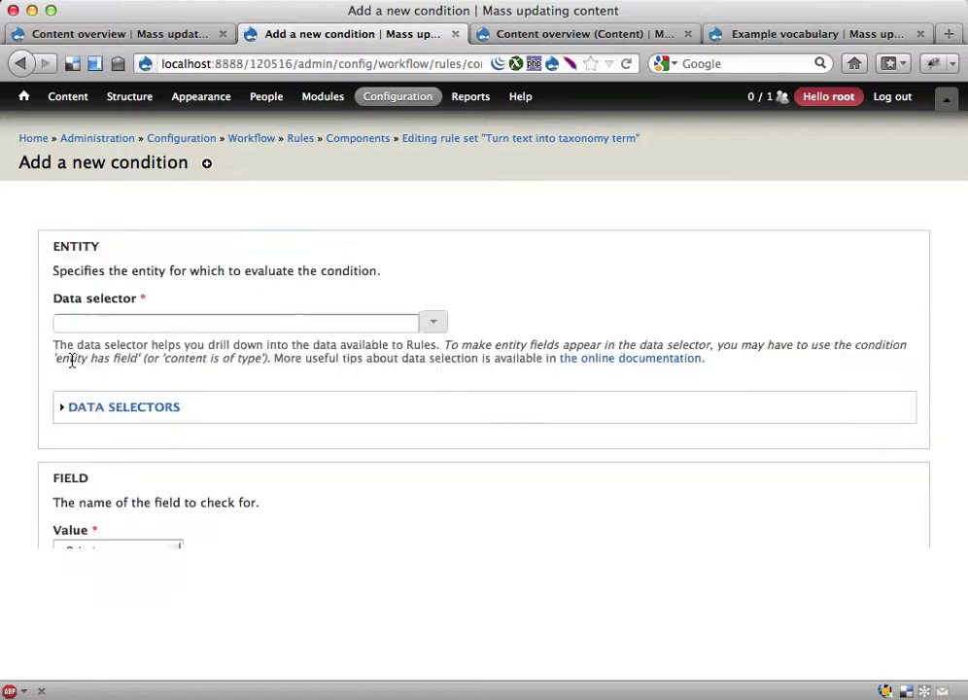
pyautogui.click(155, 316)
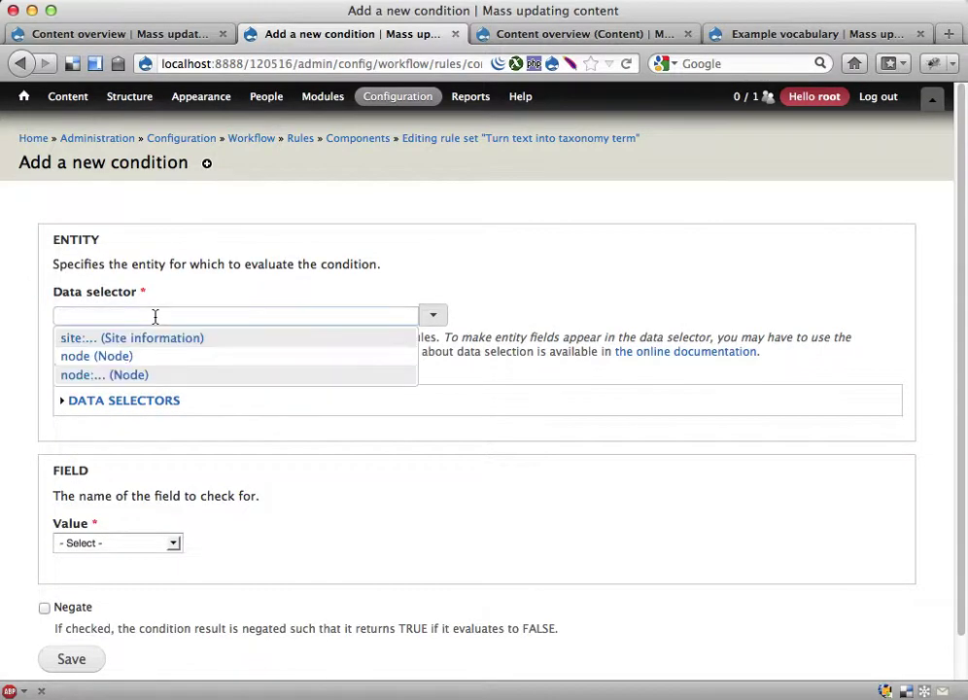
pyautogui.click(125, 362)
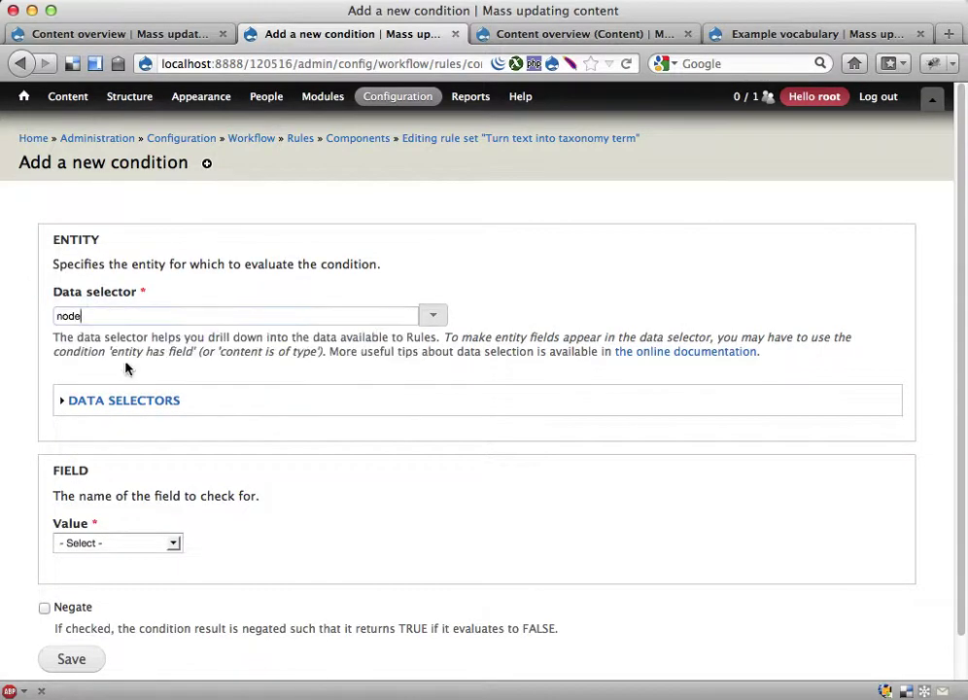
pyautogui.click(95, 545)
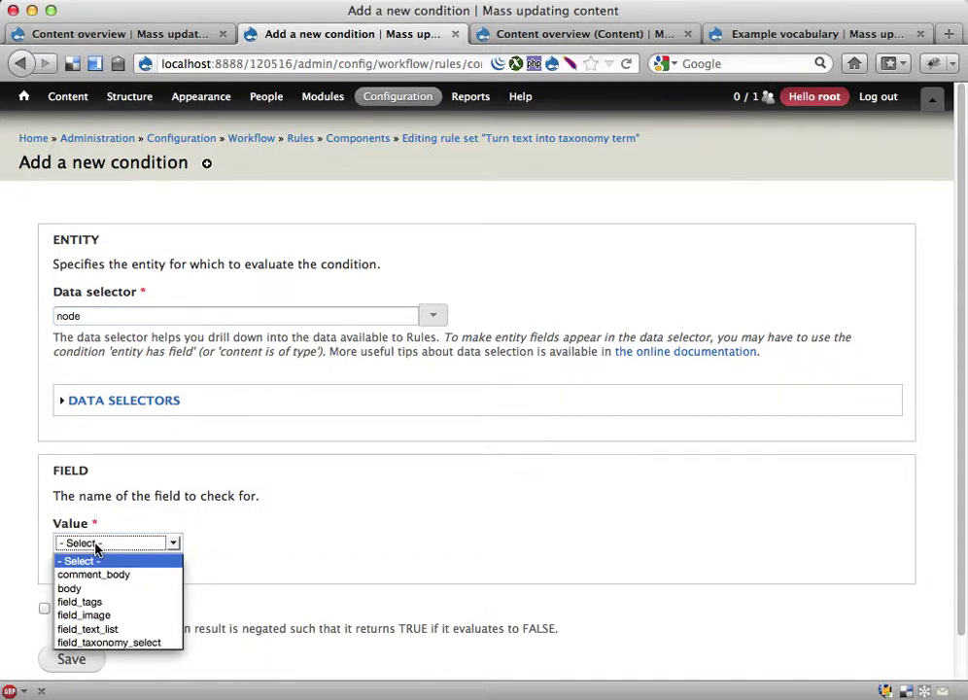
pyautogui.click(86, 629)
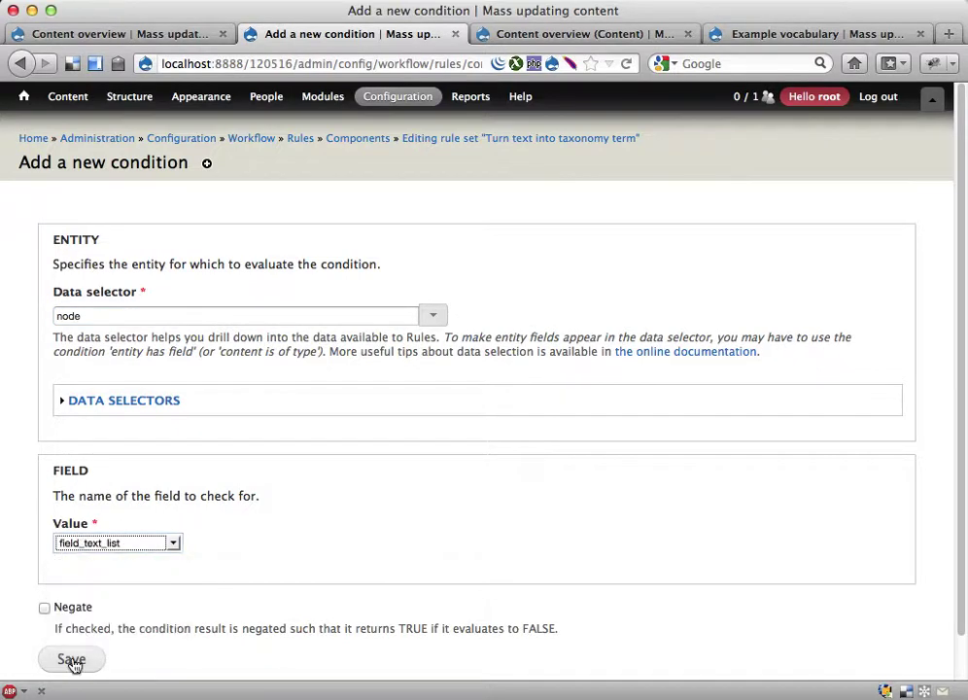
pyautogui.click(71, 659)
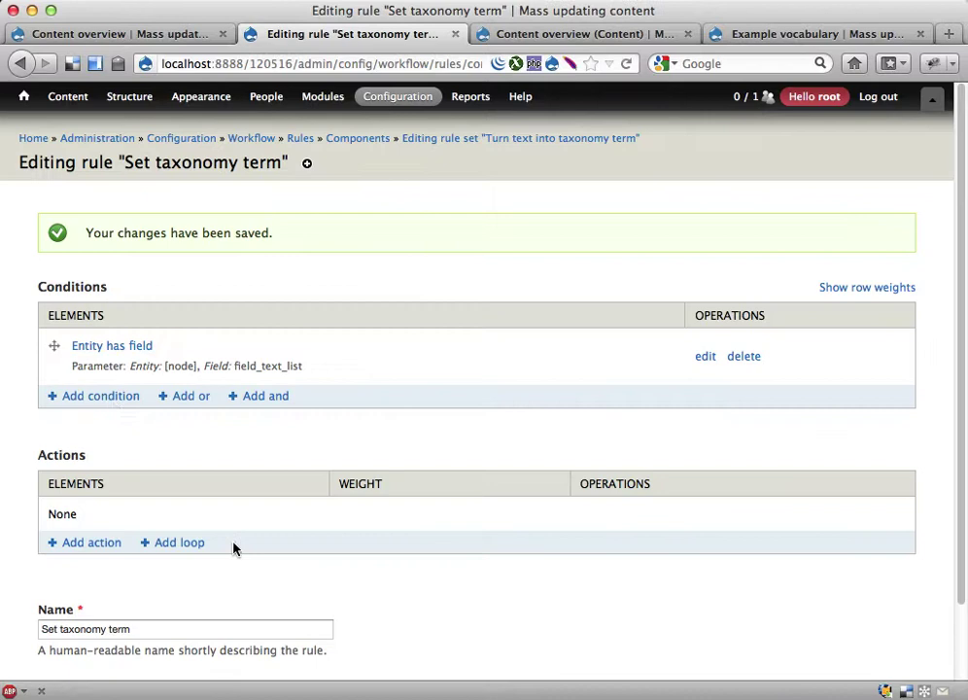
# - Add a second Entity has field condition that checks node for field_taxonomy_select, and save it
pyautogui.click(115, 406)
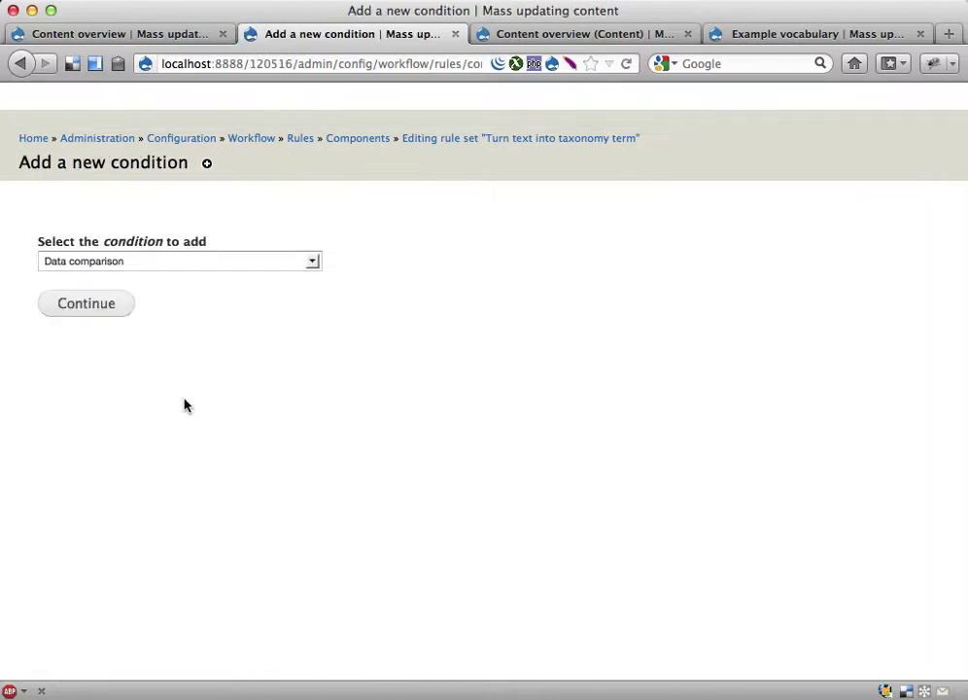
pyautogui.click(162, 262)
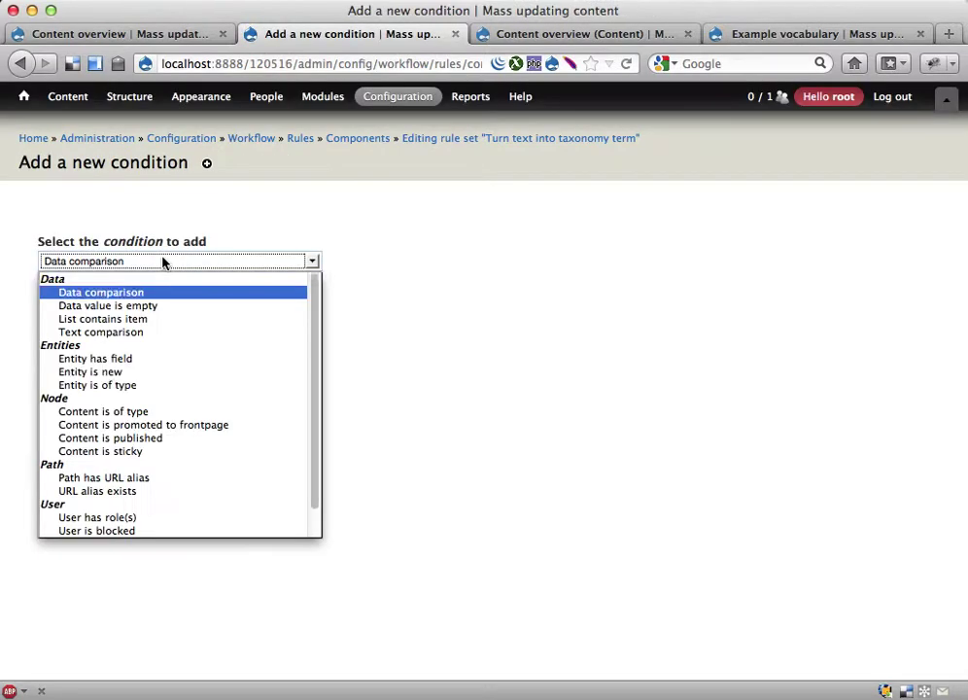
pyautogui.click(109, 359)
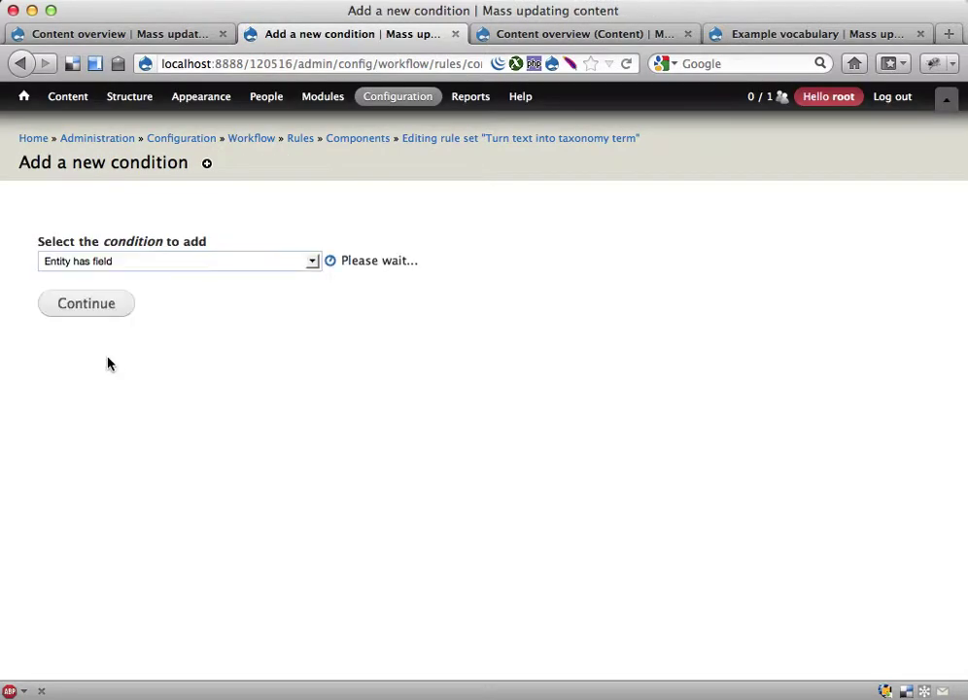
pyautogui.click(104, 314)
pyautogui.click(91, 357)
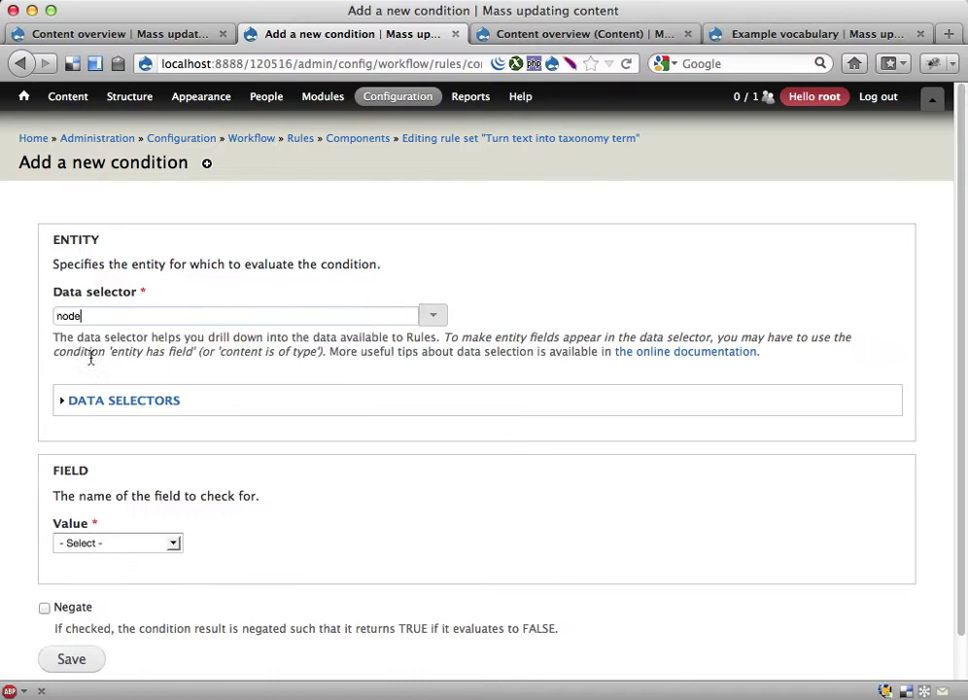
pyautogui.click(71, 544)
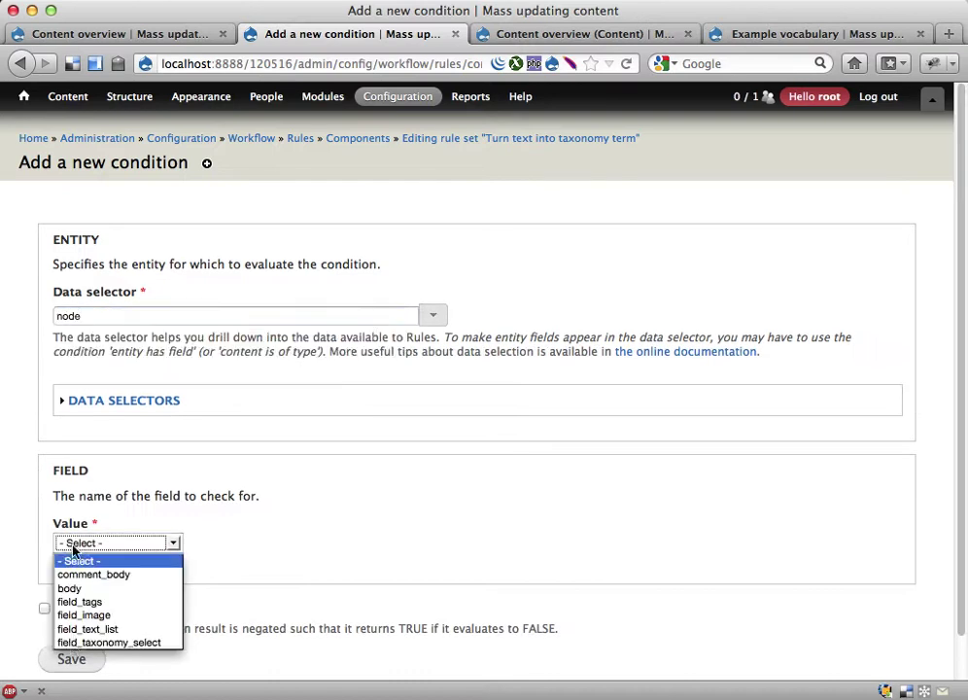
pyautogui.click(71, 644)
pyautogui.click(71, 658)
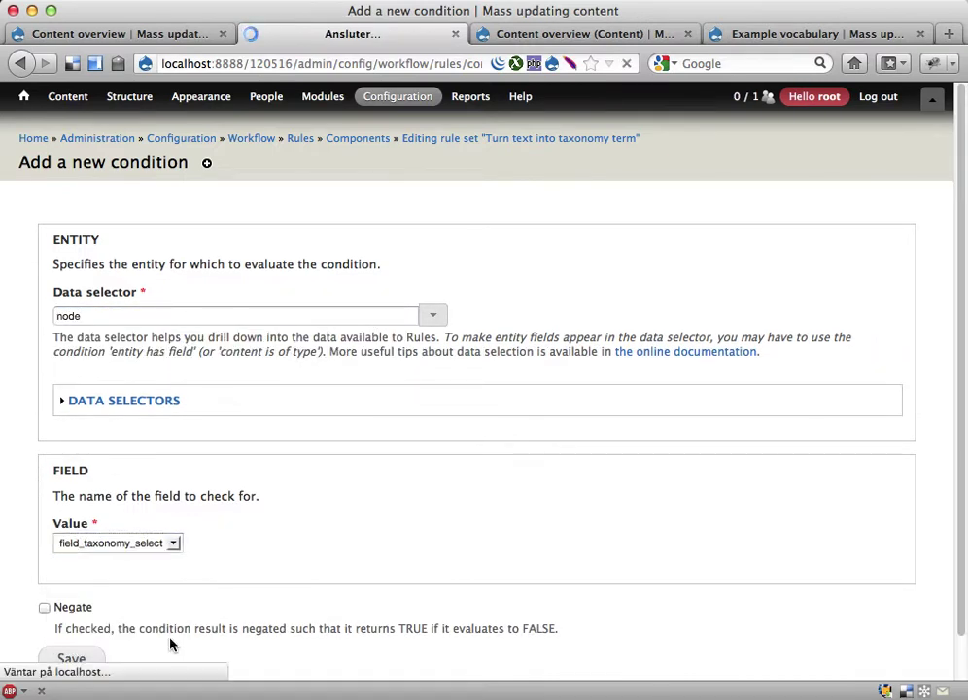
# - Add a Fetch entity by property action to the rule with entity type Taxonomy term, and continue to its settings
pyautogui.scroll(-3, 335, 522)
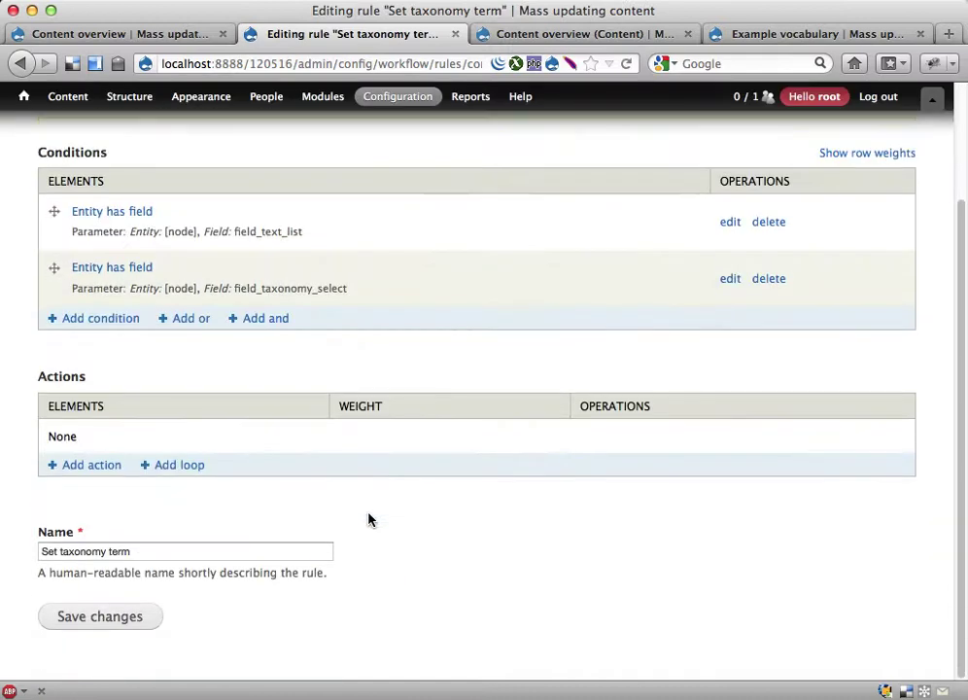
pyautogui.click(89, 467)
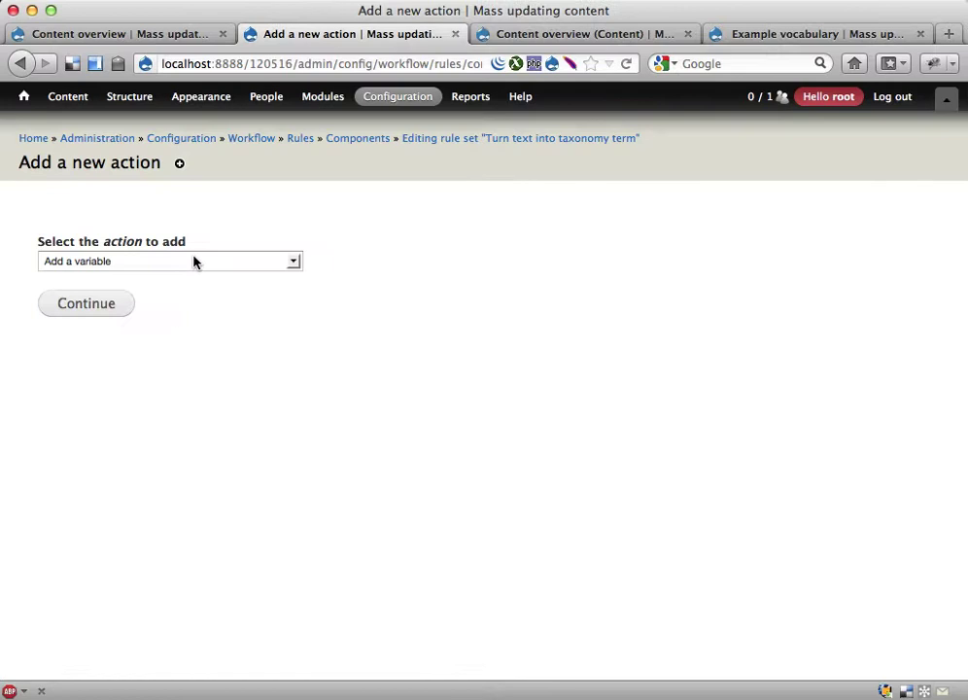
pyautogui.click(193, 261)
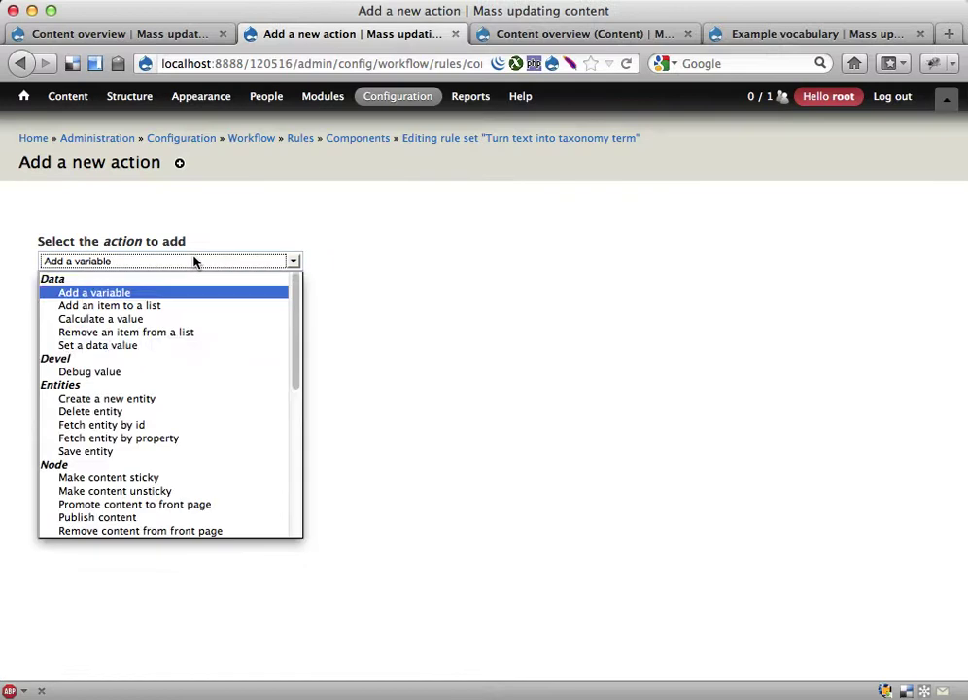
pyautogui.click(84, 444)
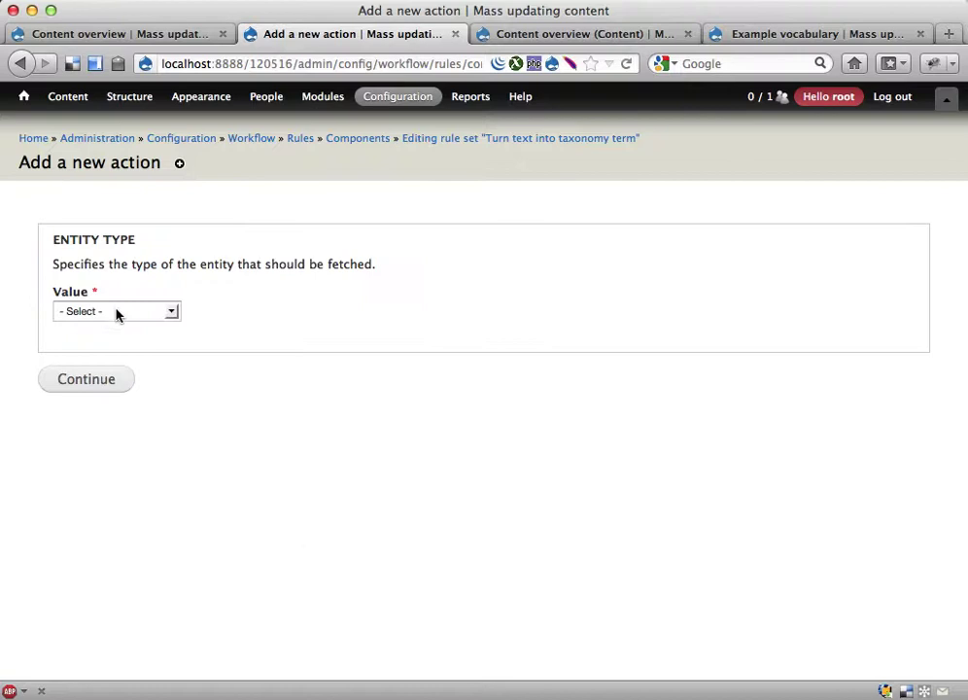
pyautogui.click(116, 311)
pyautogui.click(93, 383)
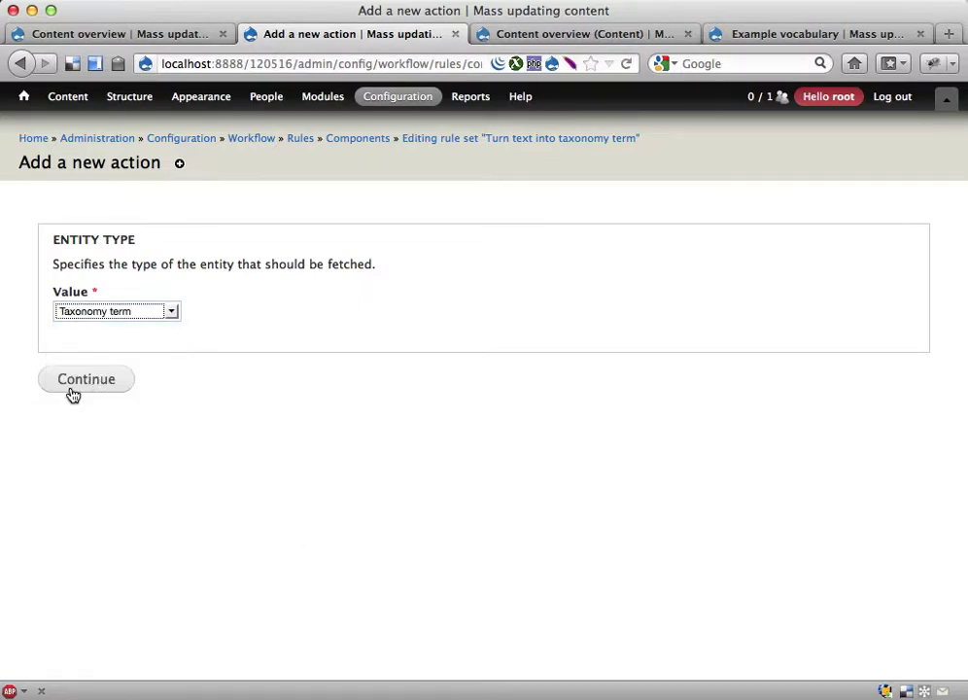
pyautogui.click(86, 382)
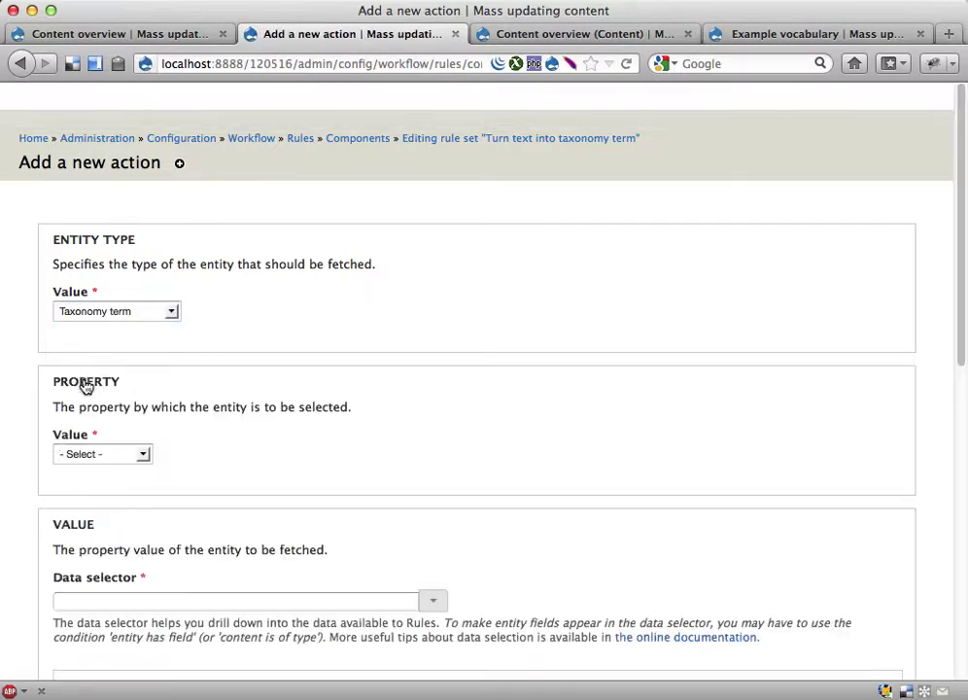
# - Select the fetched term by its Name property, using node:field-text-list as the value to match
pyautogui.click(82, 457)
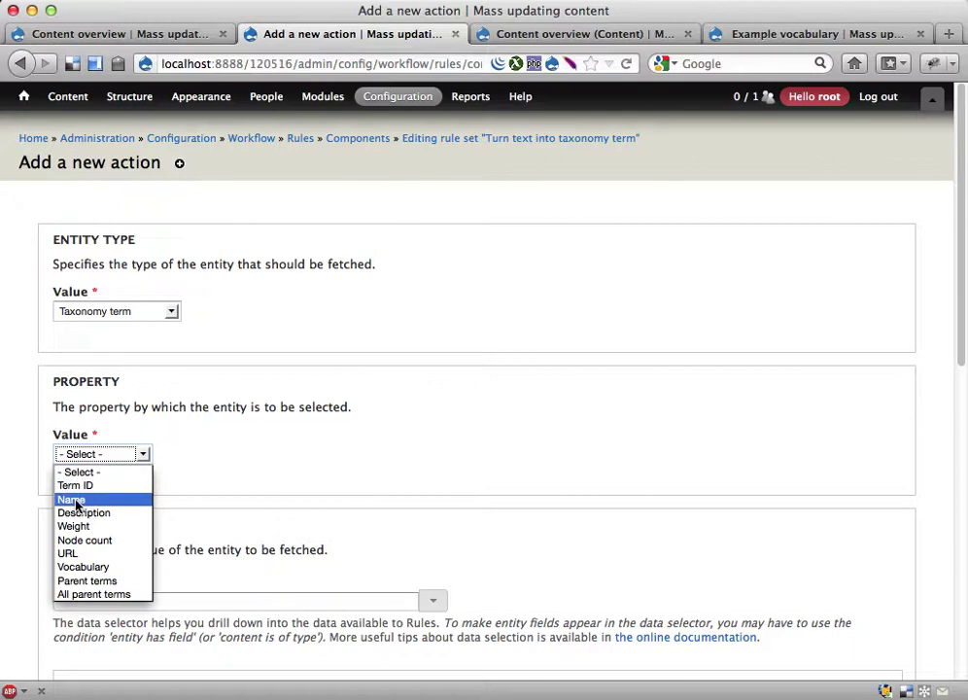
pyautogui.click(77, 503)
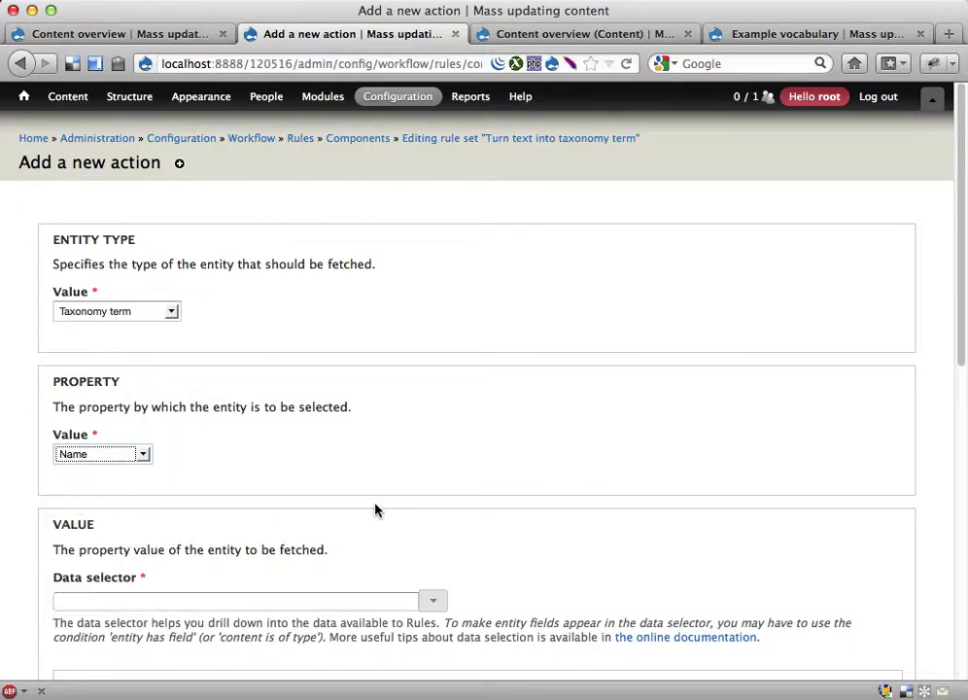
pyautogui.scroll(-3, 375, 509)
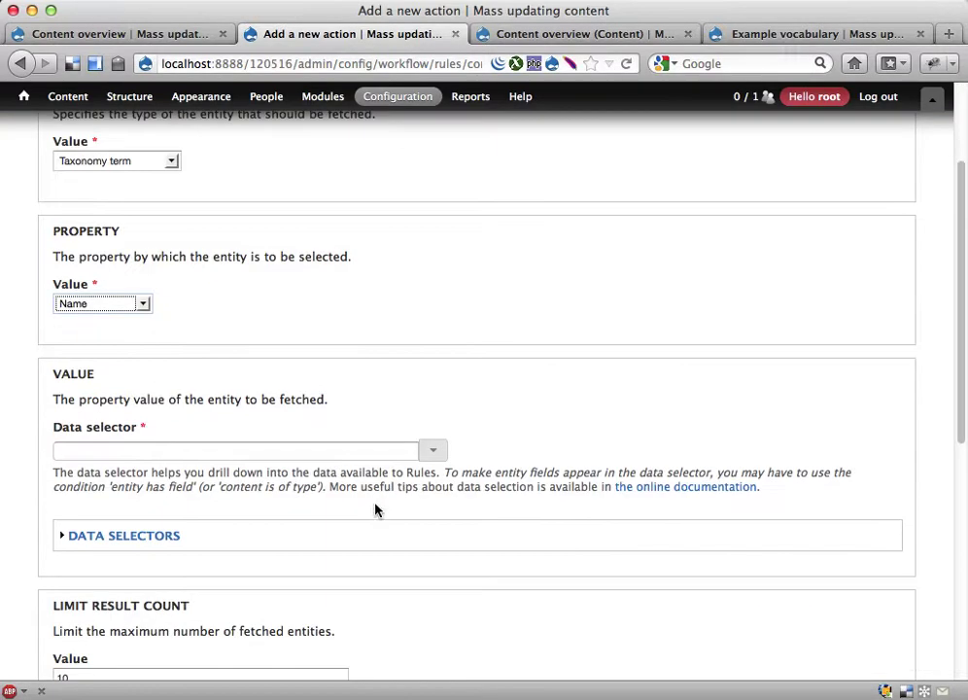
pyautogui.click(320, 451)
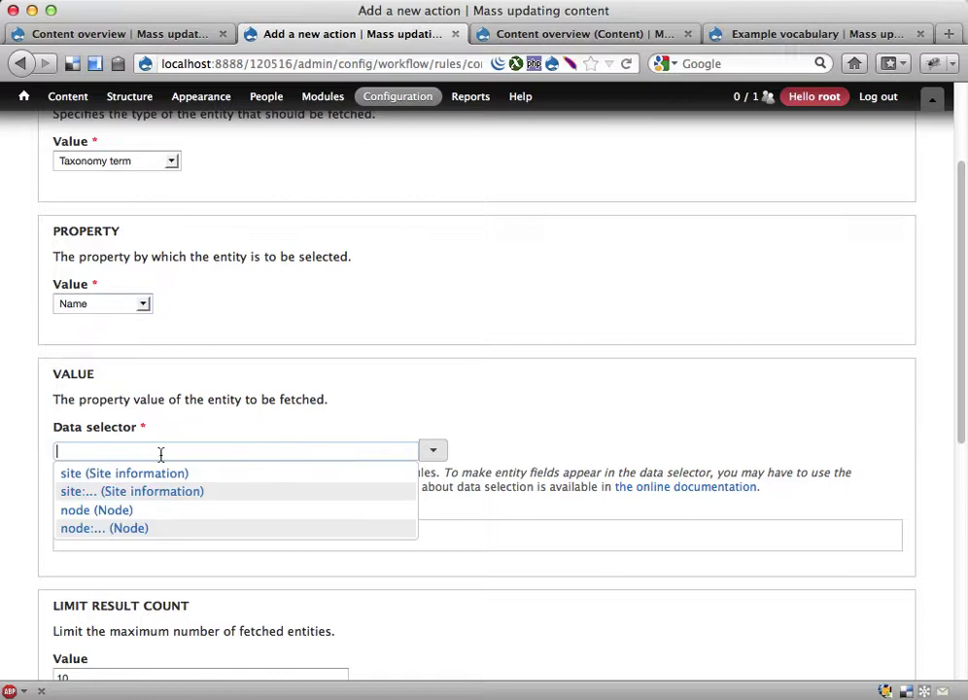
pyautogui.click(137, 533)
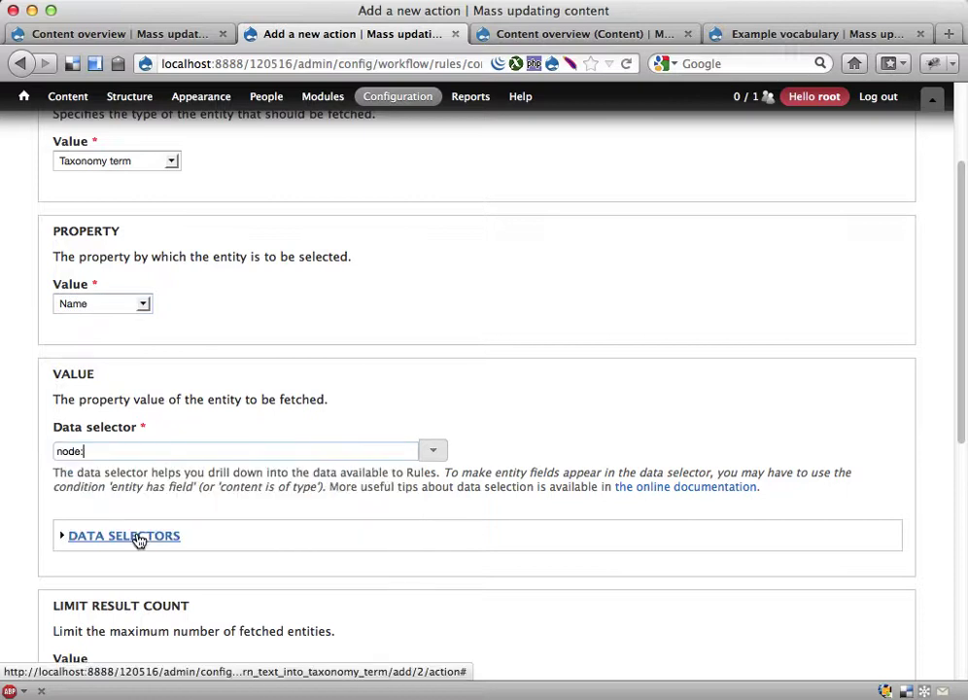
pyautogui.scroll(-6, 257, 562)
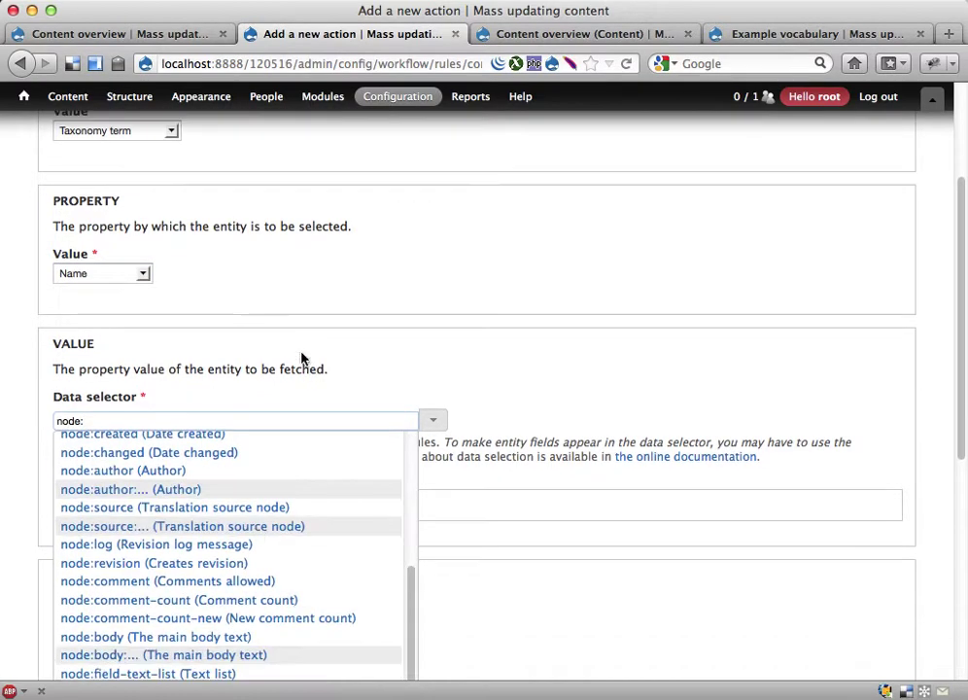
pyautogui.scroll(-5, 218, 583)
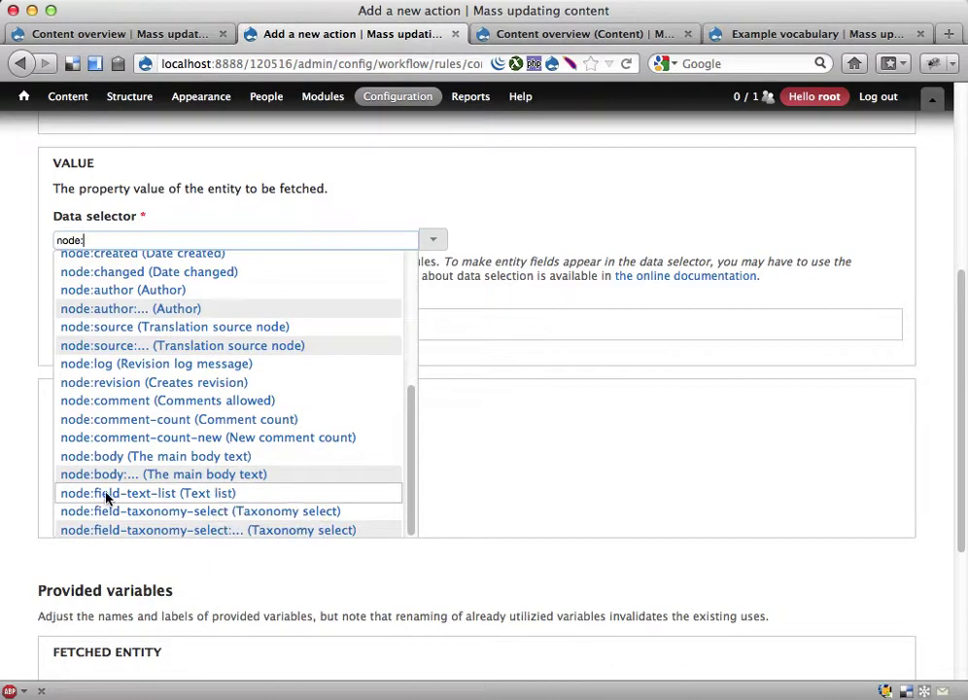
pyautogui.click(165, 495)
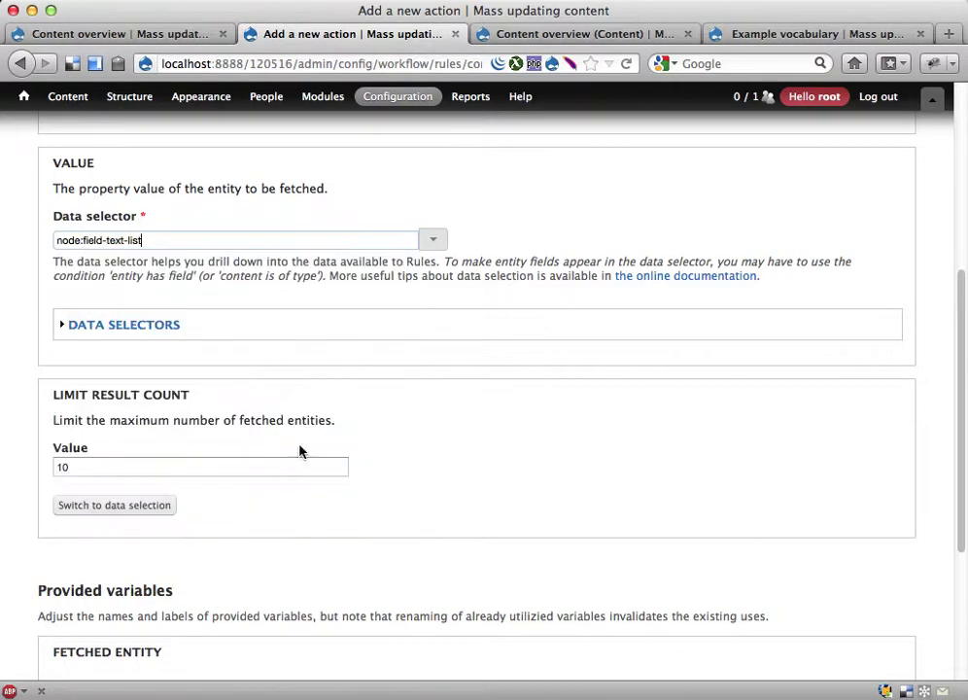
# - Limit the result count of the fetch action to 1
pyautogui.scroll(3, 439, 445)
pyautogui.scroll(3, 438, 445)
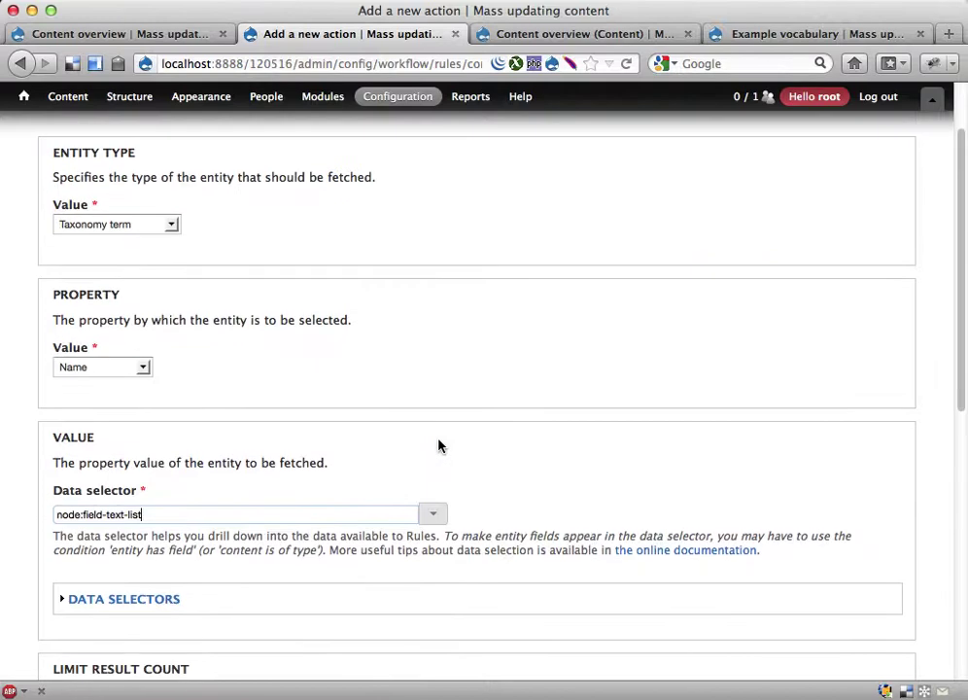
pyautogui.scroll(-2, 270, 507)
pyautogui.scroll(-1, 270, 507)
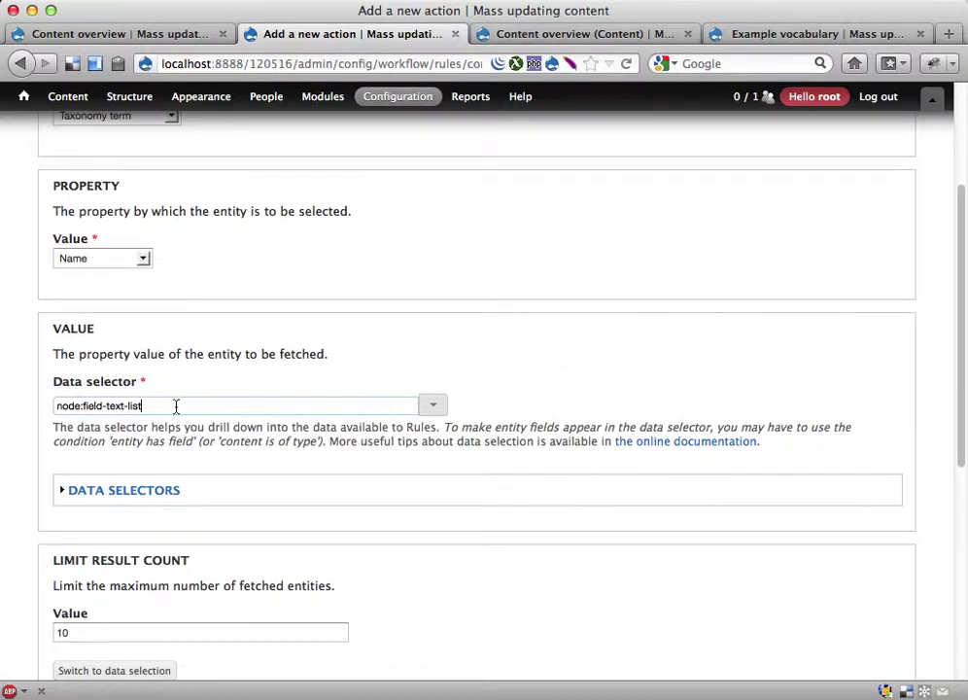
pyautogui.scroll(-3, 436, 445)
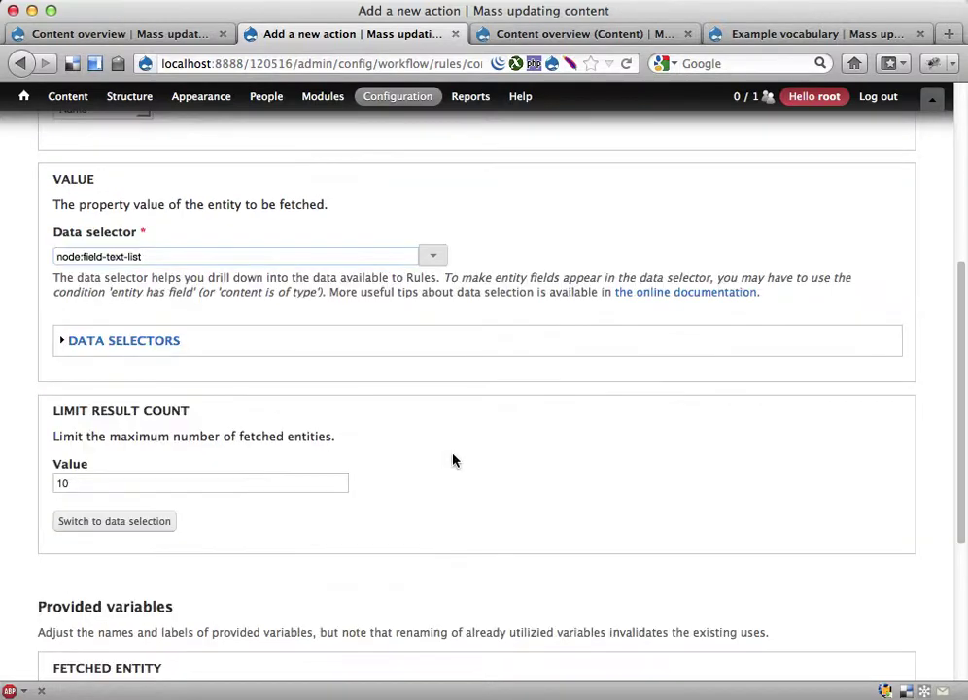
pyautogui.doubleClick(318, 480)
pyautogui.write('1')
pyautogui.press('Escape')
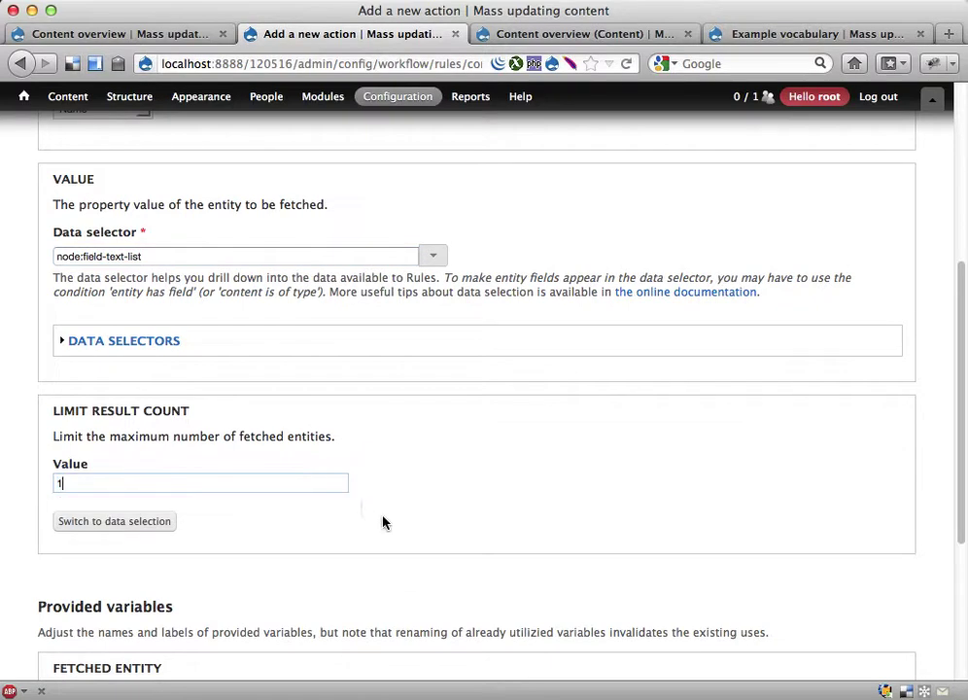
# - Label the fetched entity variable "List of matching terms" with variable name term_list, and save the action
pyautogui.scroll(-5, 384, 522)
pyautogui.tripleClick(195, 465)
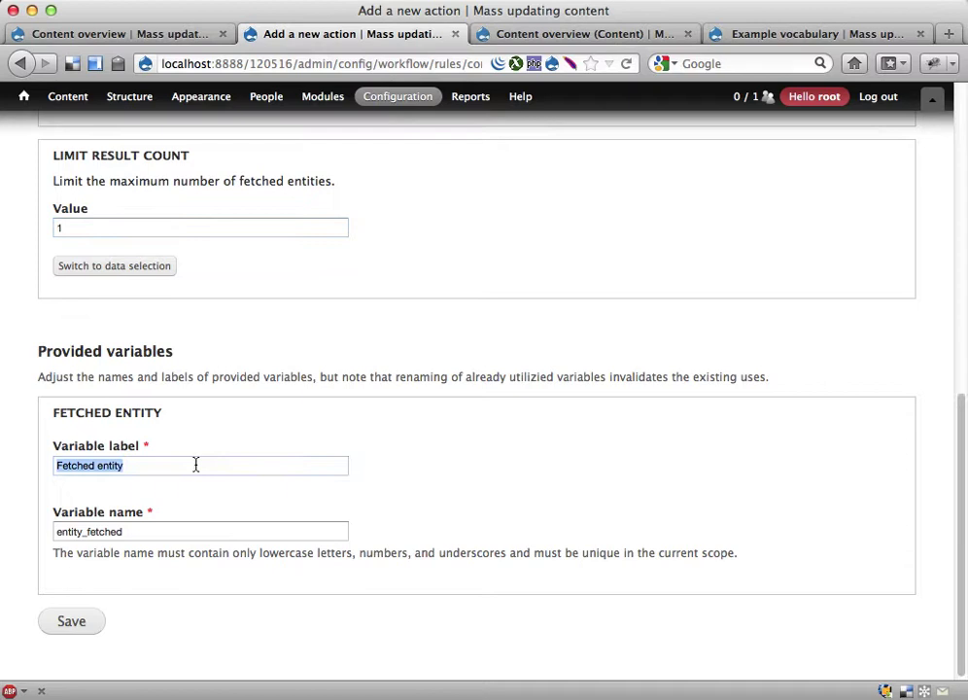
pyautogui.write('List of mat')
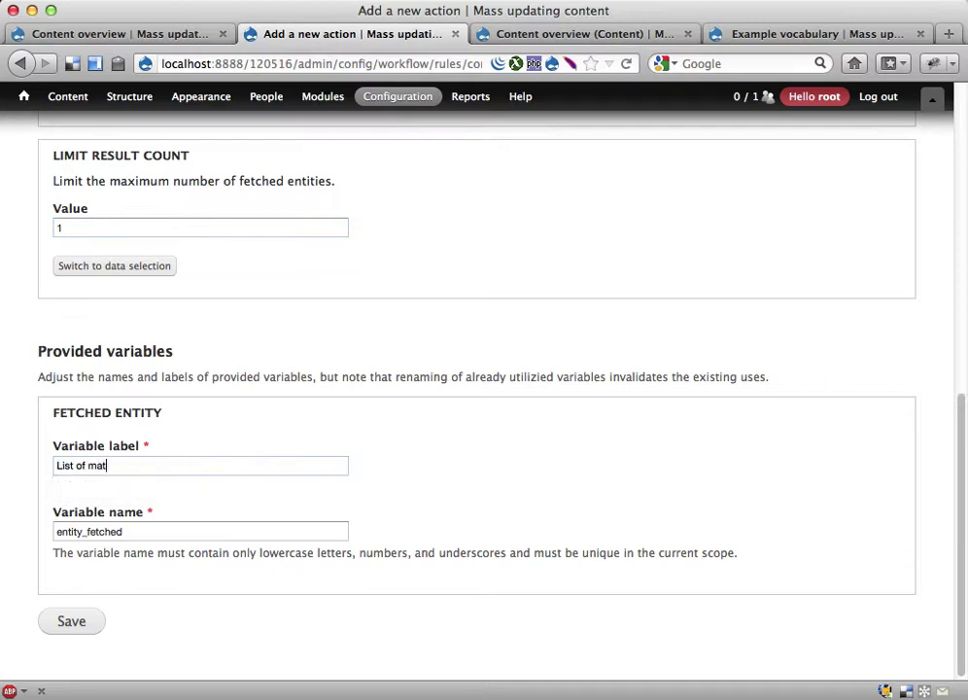
pyautogui.write('ching terdm')
pyautogui.press('BackSpace')
pyautogui.press('BackSpace')
pyautogui.write('ms')
pyautogui.press('Tab')
pyautogui.write('term_list')
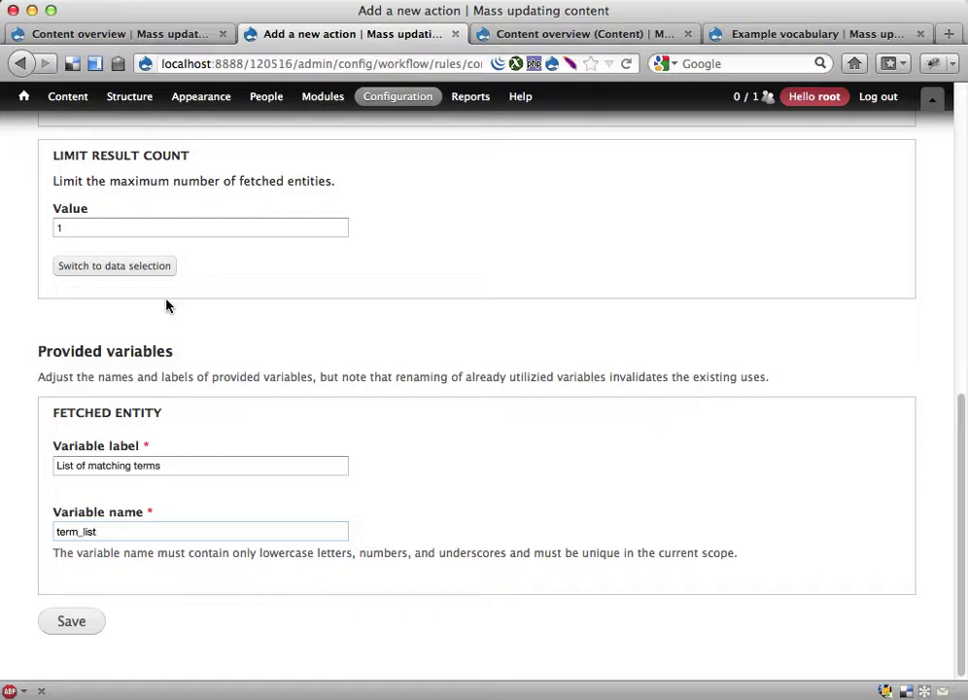
pyautogui.click(68, 623)
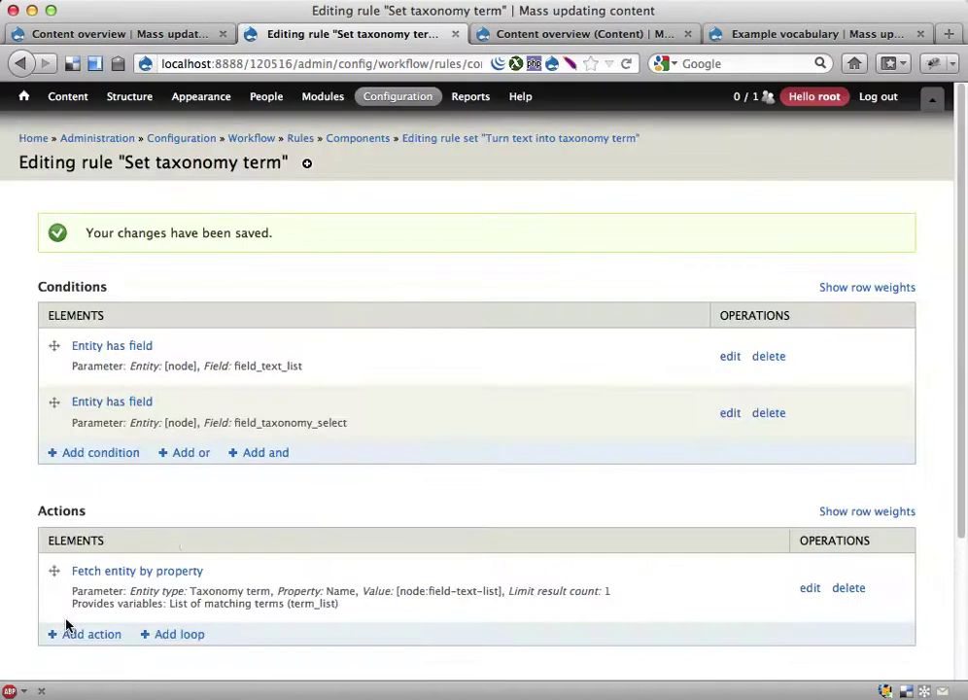
# - Add a Set a data value action that modifies node:field-taxonomy-select, and continue to its value settings
pyautogui.scroll(-3, 182, 542)
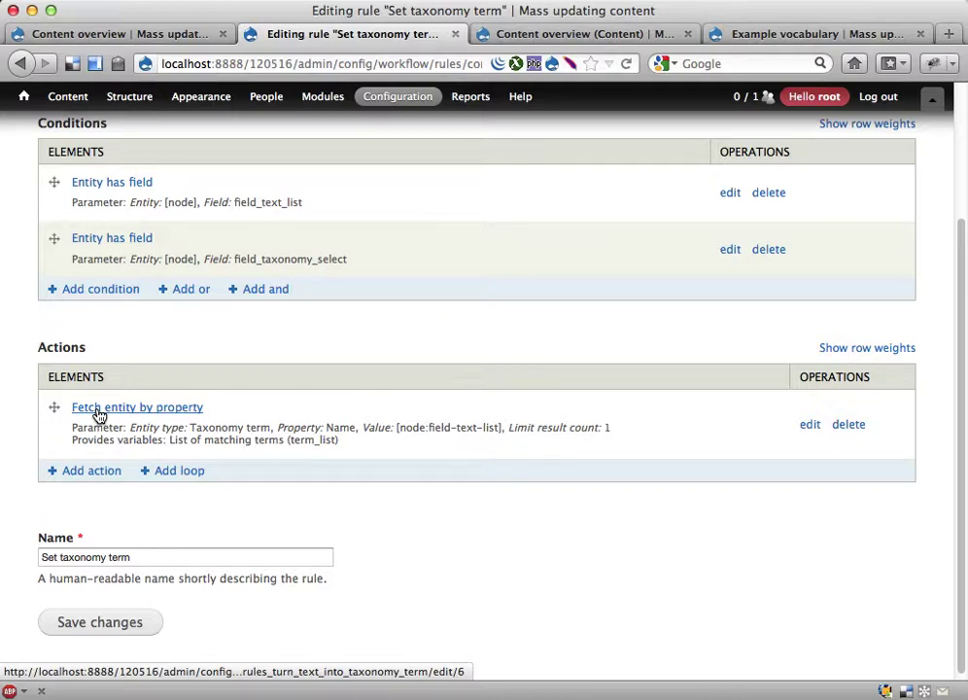
pyautogui.click(86, 474)
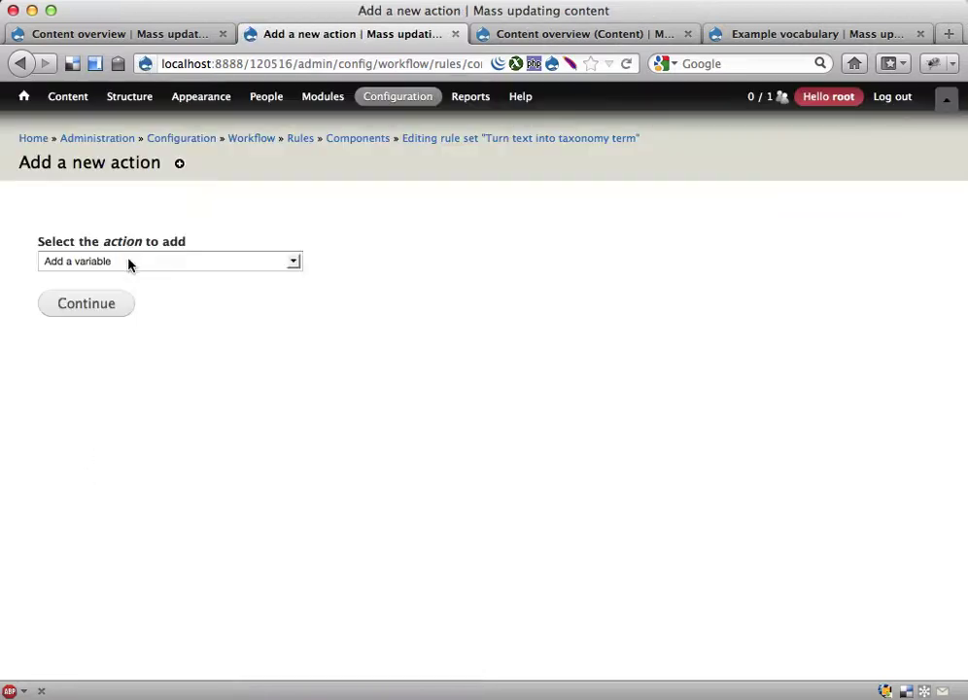
pyautogui.click(130, 263)
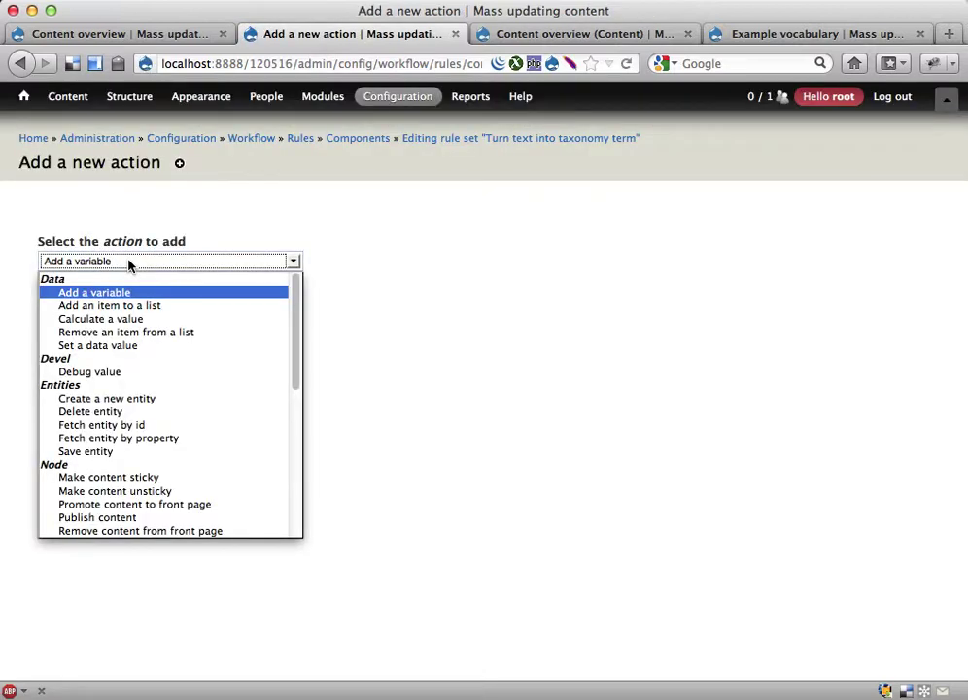
pyautogui.click(80, 346)
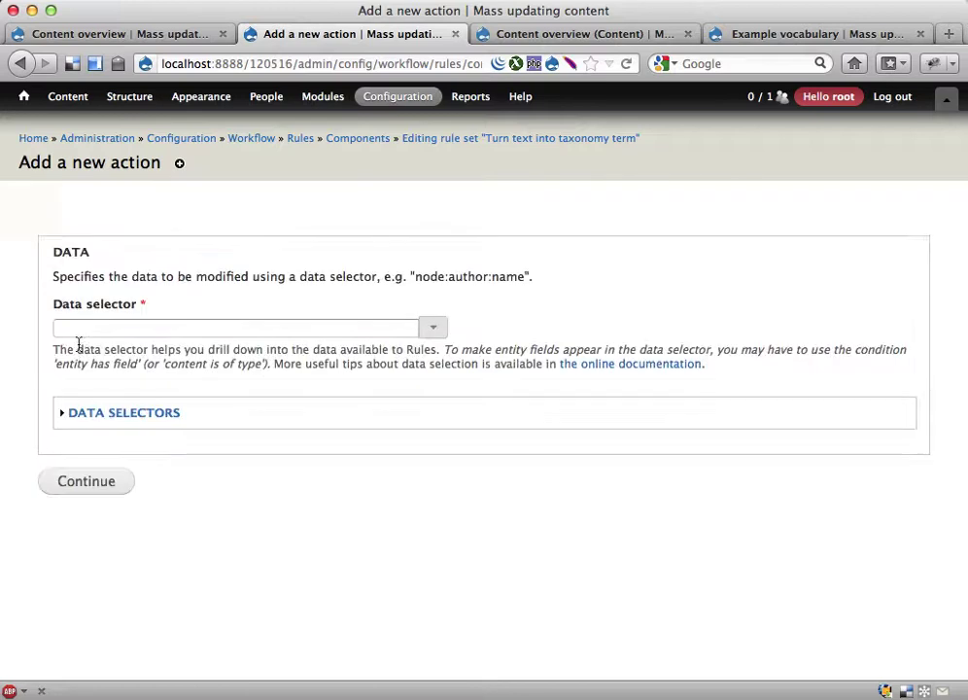
pyautogui.click(116, 316)
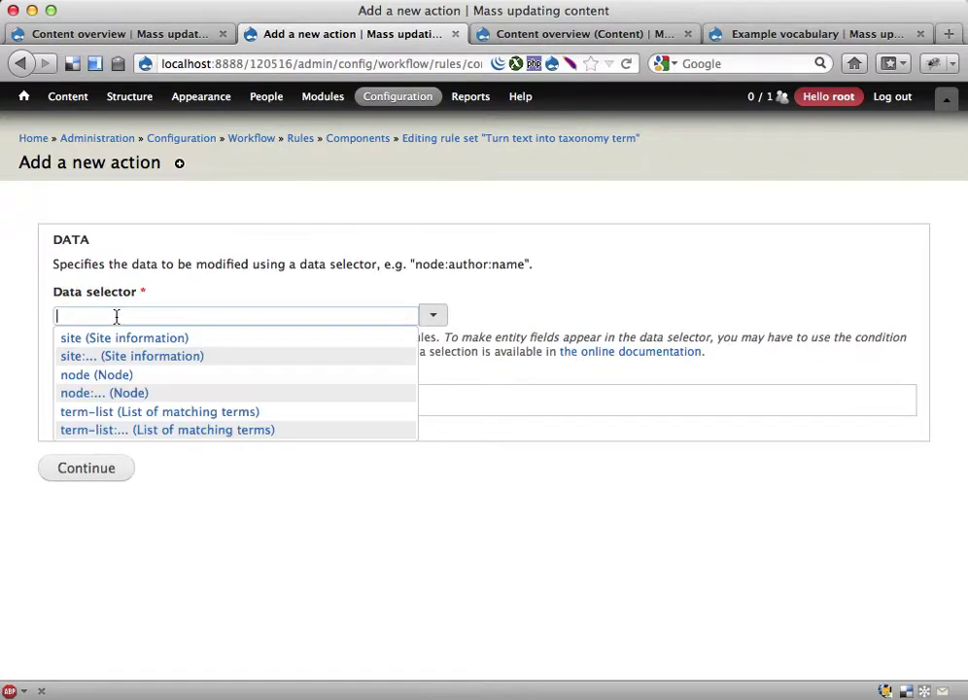
pyautogui.click(77, 394)
pyautogui.scroll(-3, 190, 427)
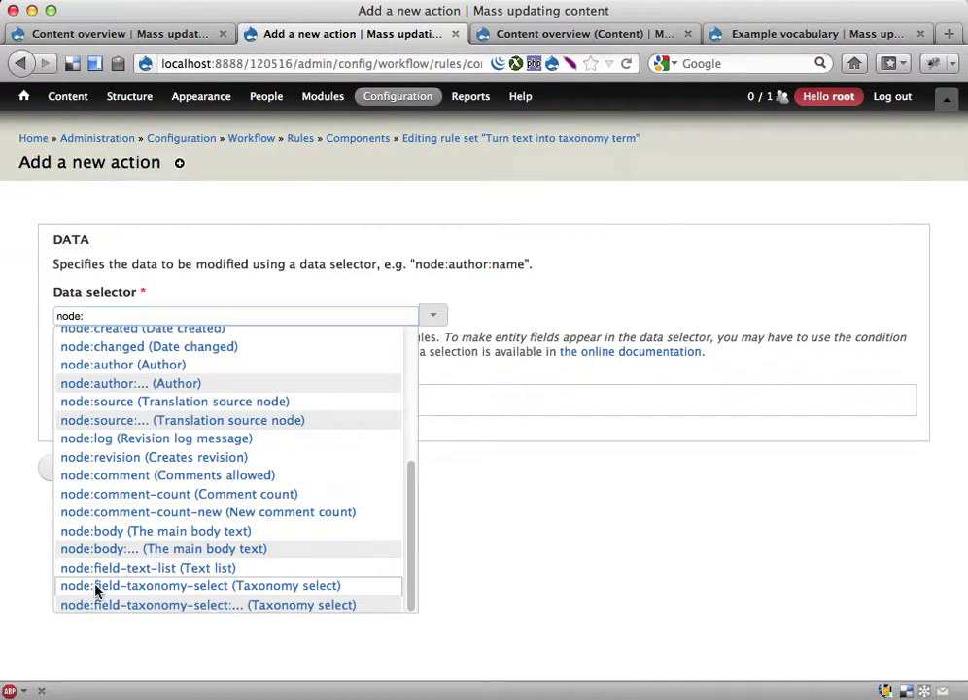
pyautogui.click(161, 588)
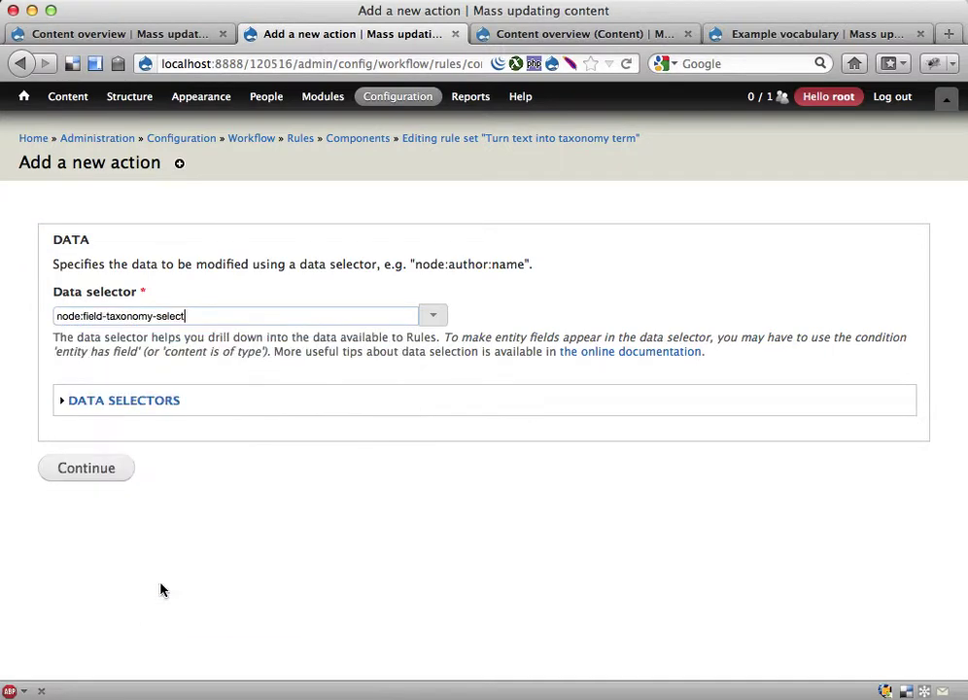
pyautogui.click(97, 468)
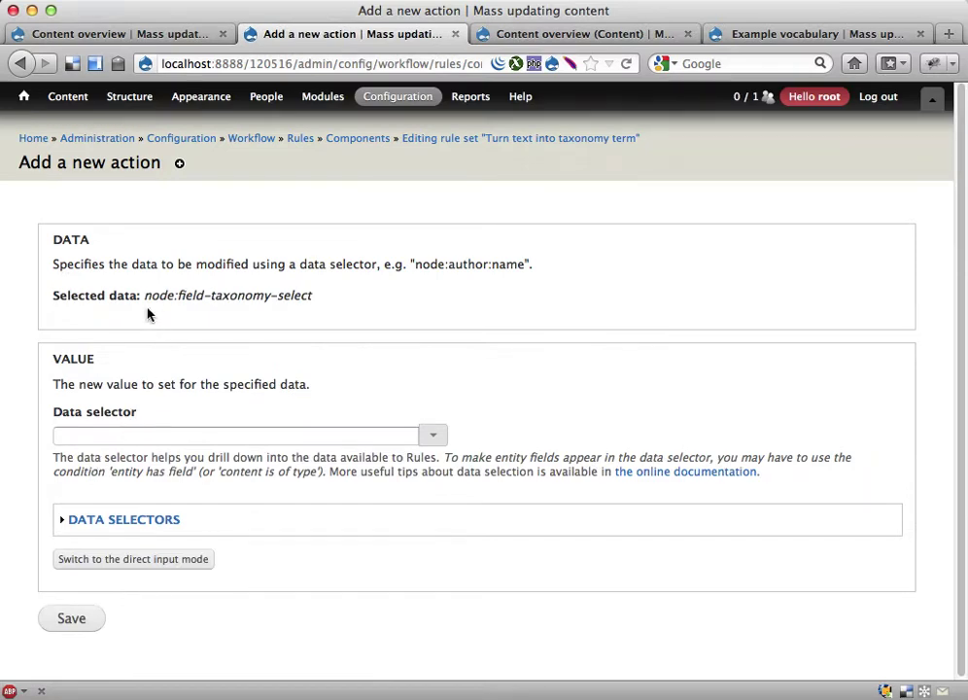
# - Set the new value for the taxonomy field to term-list:0 and save the action
pyautogui.click(186, 436)
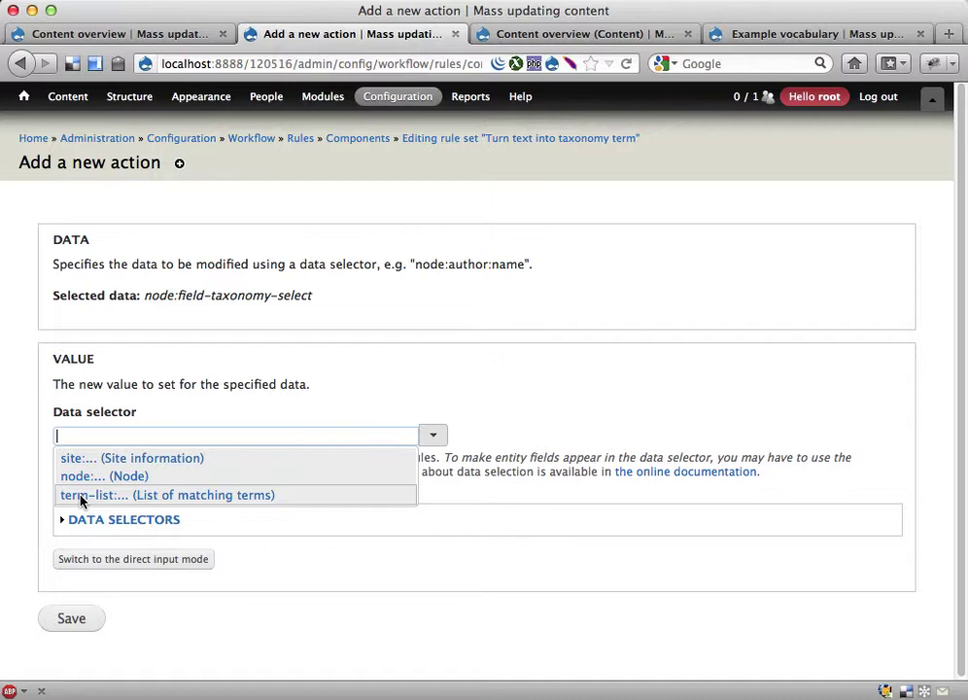
pyautogui.click(81, 498)
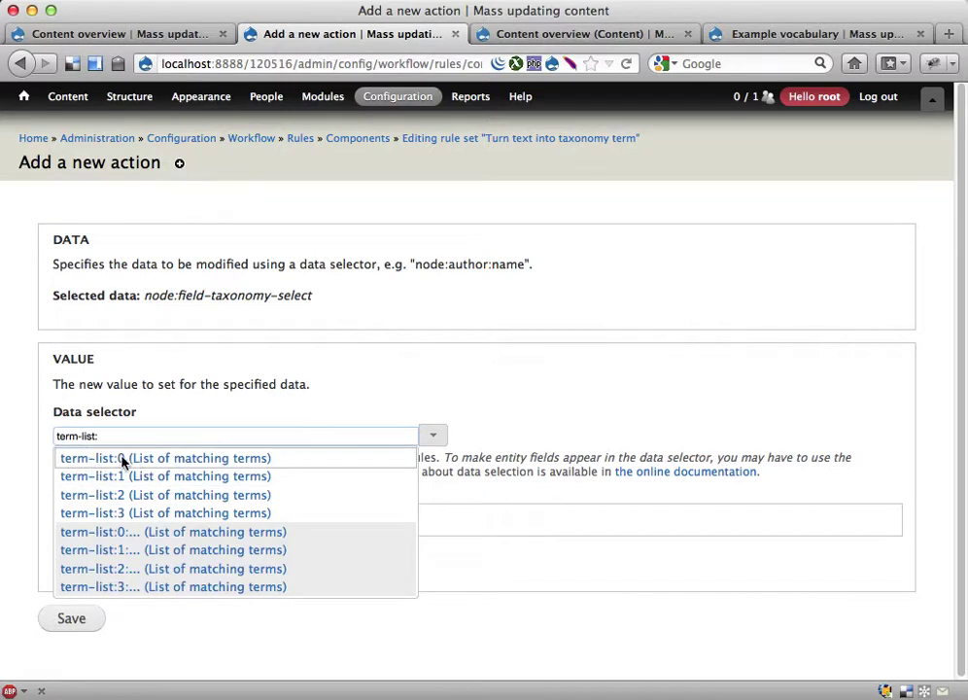
pyautogui.click(124, 460)
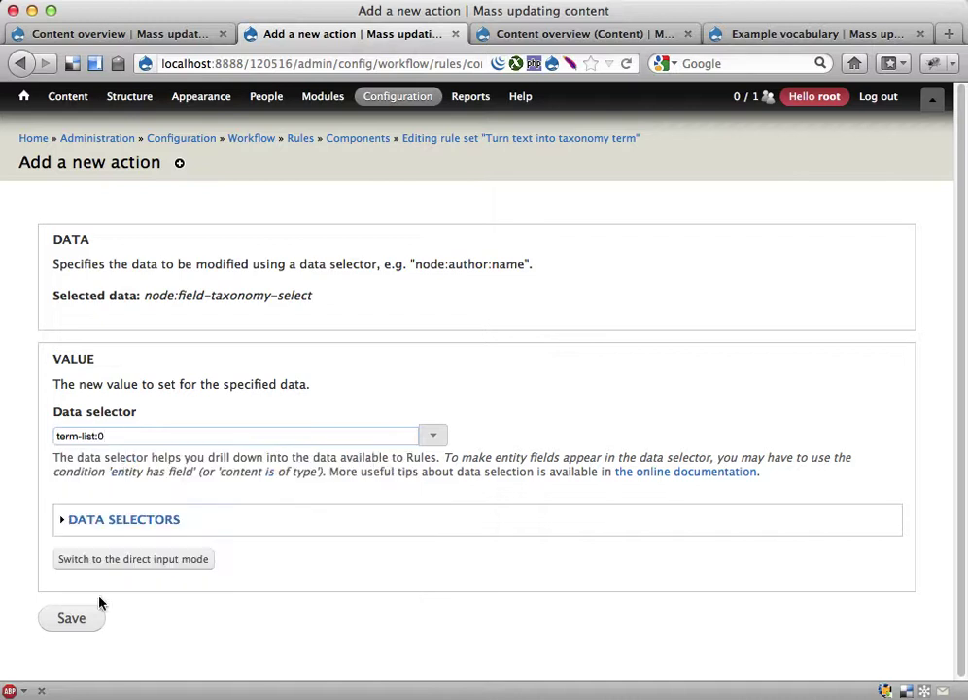
pyautogui.click(82, 625)
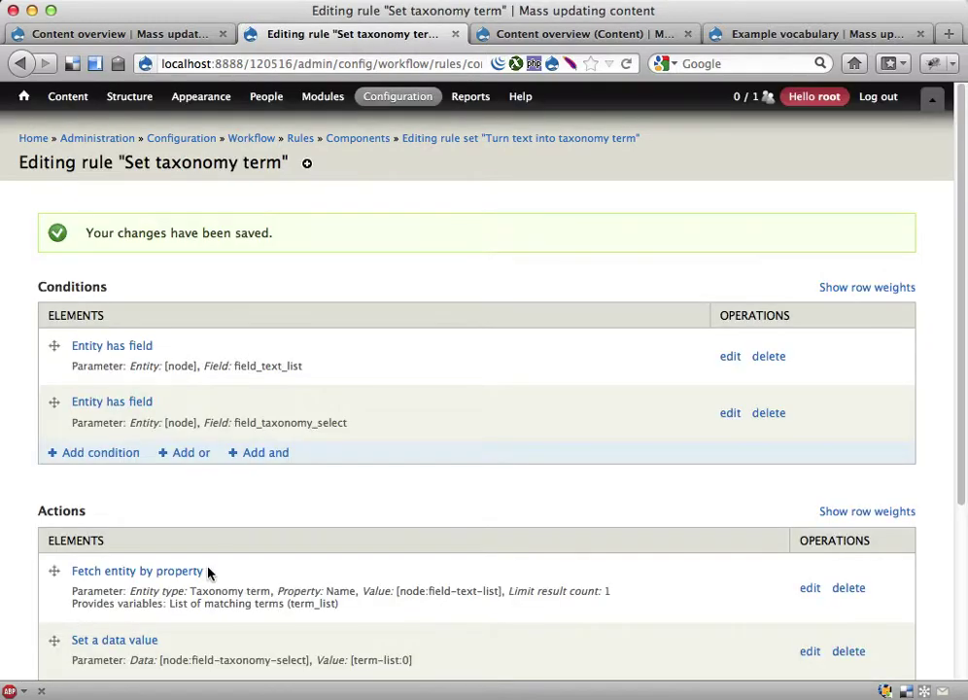
pyautogui.scroll(-5, 207, 573)
pyautogui.scroll(5, 207, 568)
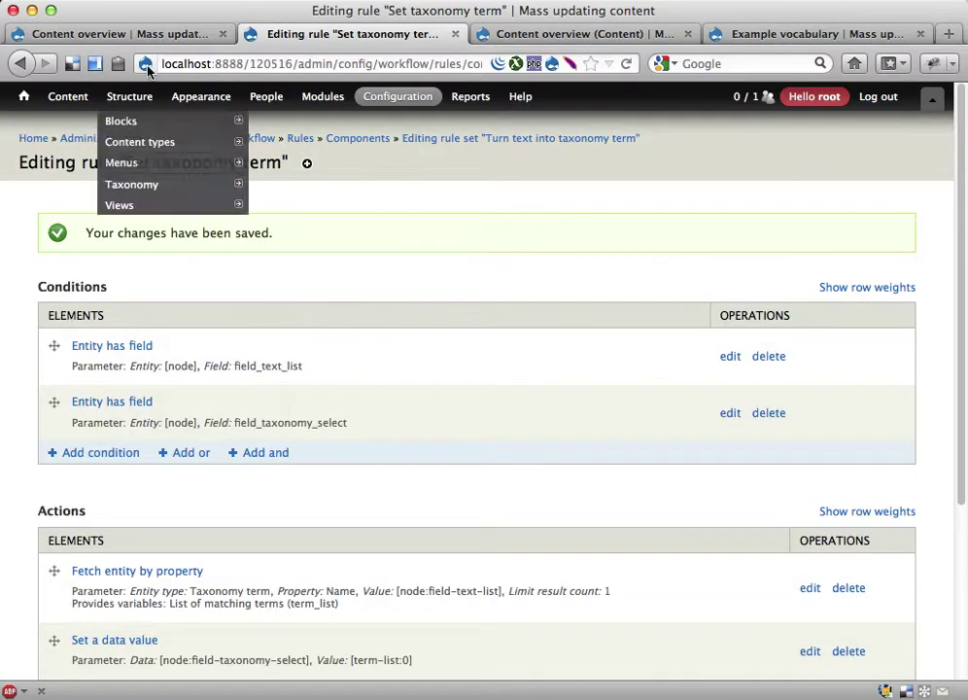
# - Enable the Turn text into taxonomy term operation in the Content overview view's bulk operations field for all displays, and save the view
pyautogui.click(578, 37)
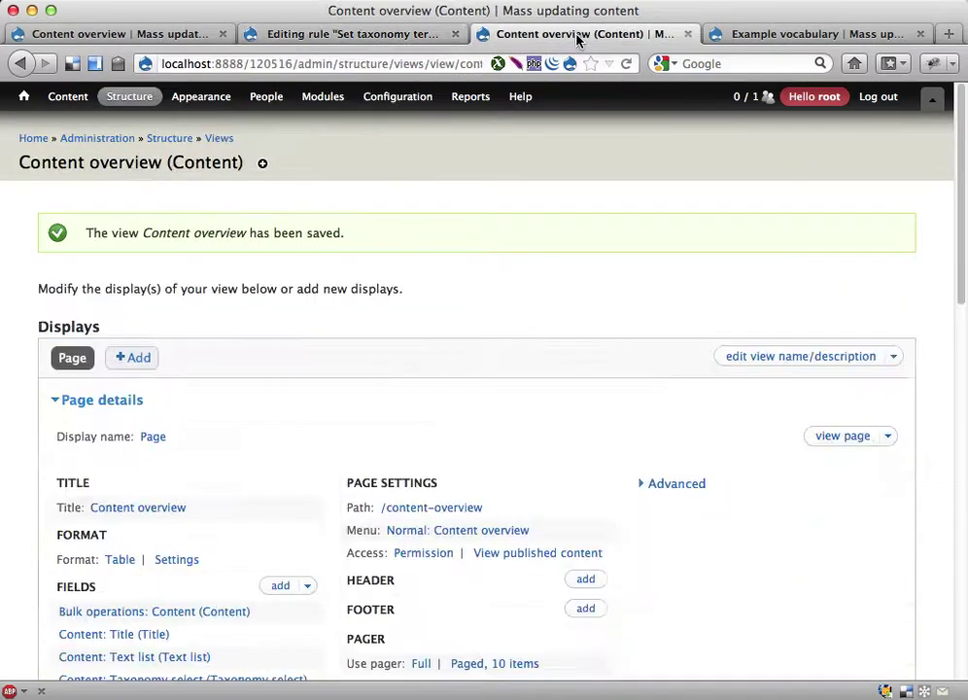
pyautogui.scroll(-5, 330, 400)
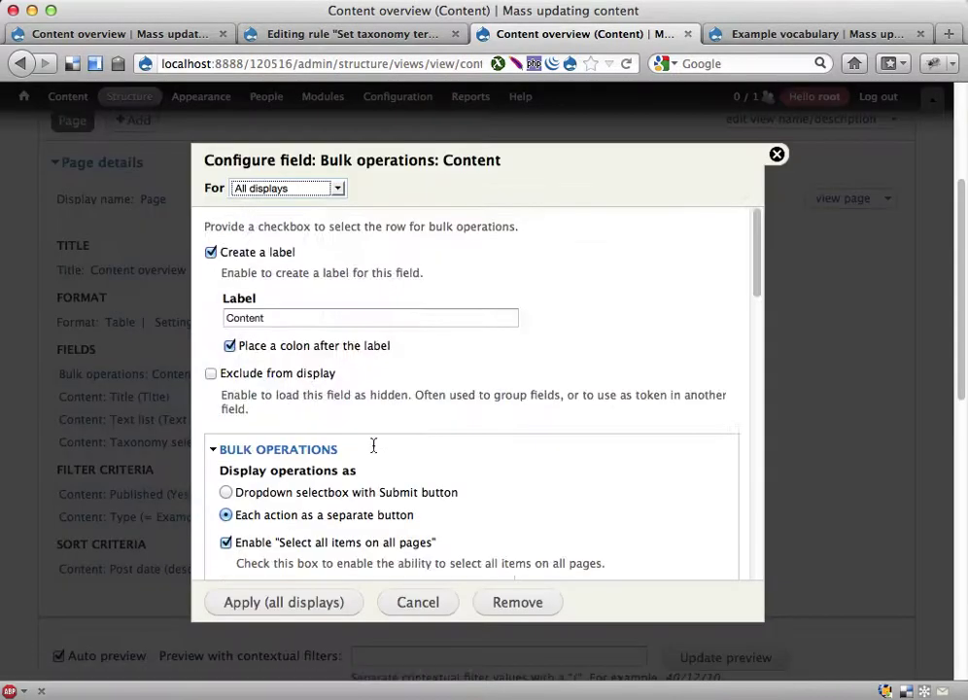
pyautogui.scroll(-15, 373, 447)
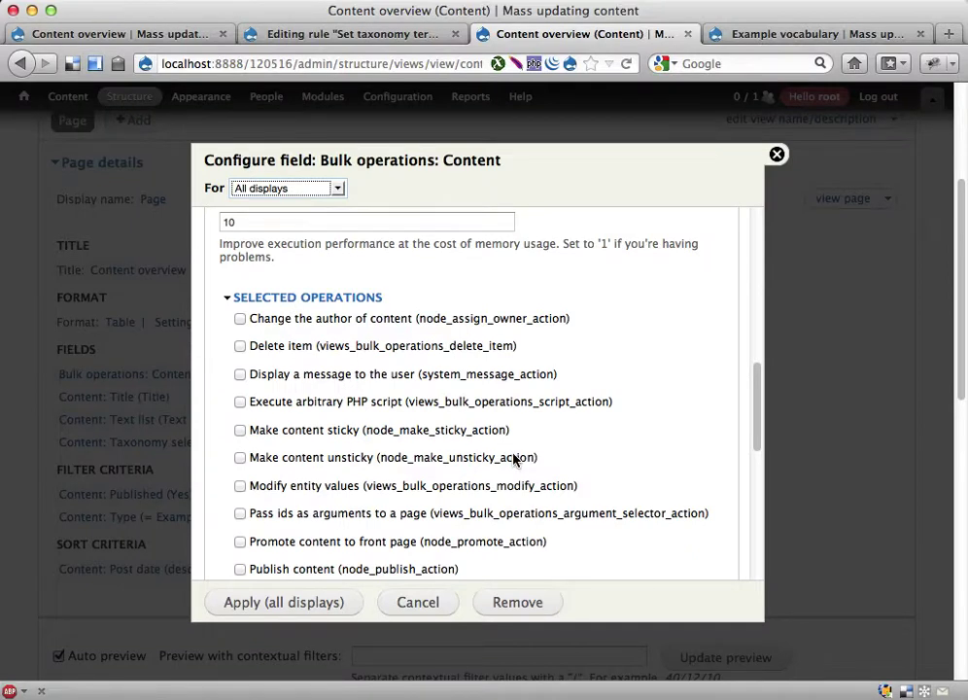
pyautogui.scroll(-4, 529, 492)
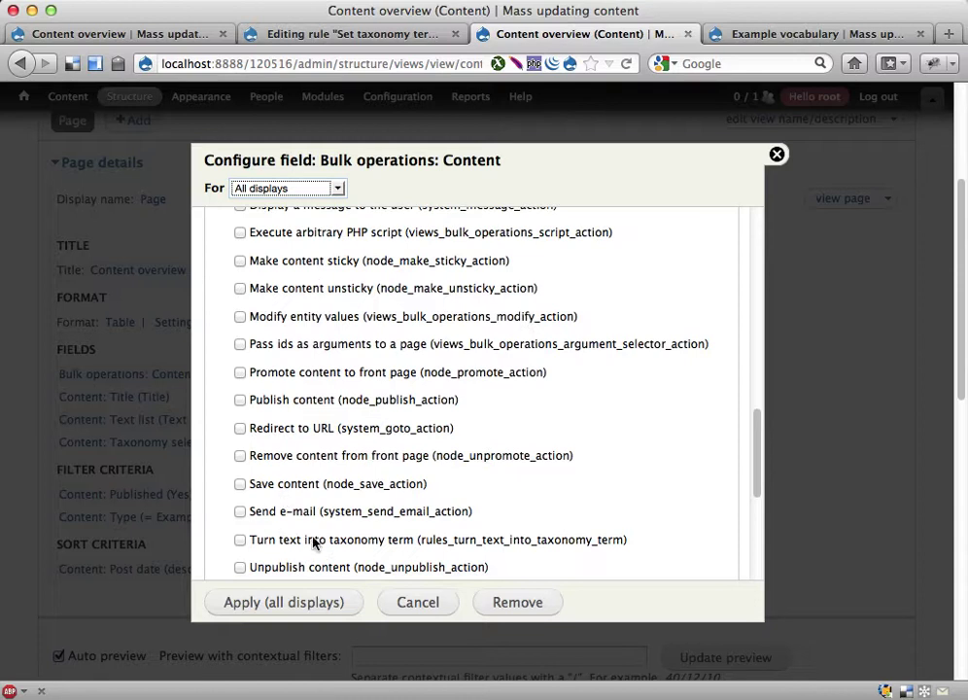
pyautogui.click(241, 540)
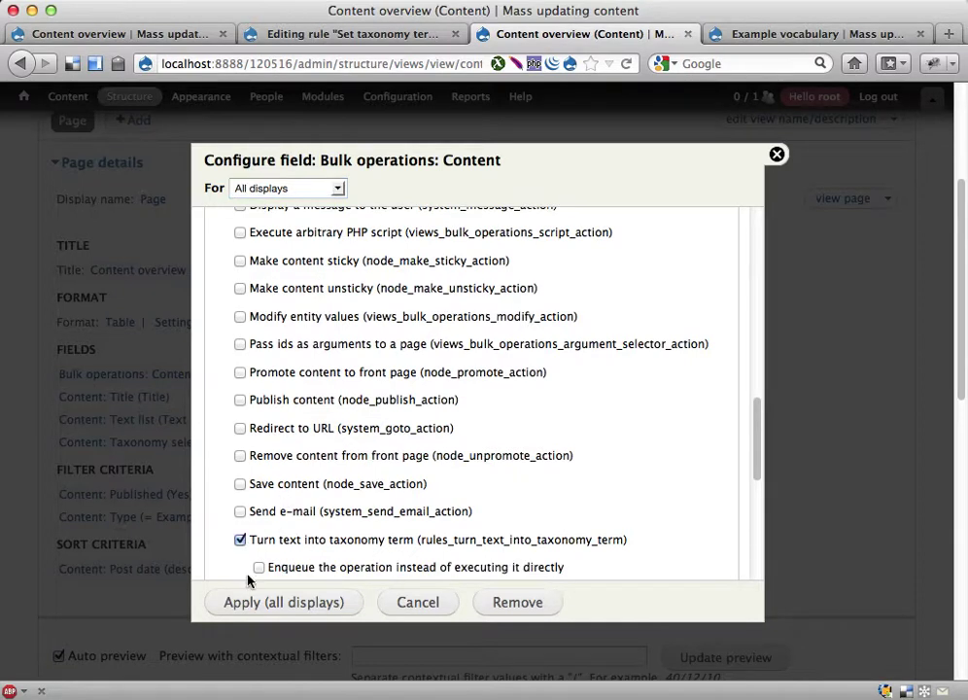
pyautogui.click(249, 611)
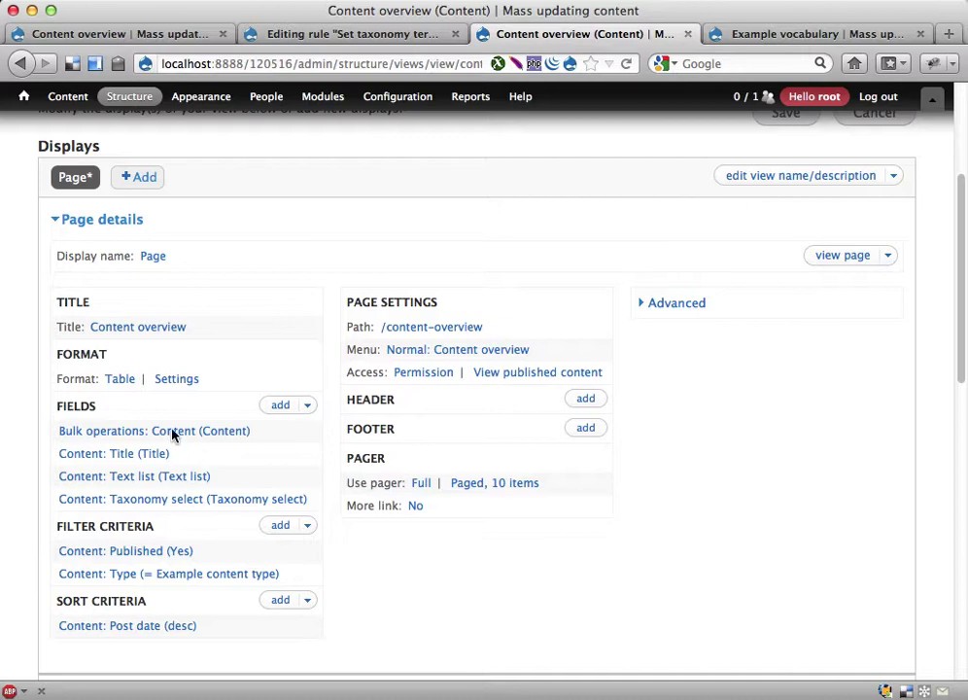
pyautogui.scroll(5, 549, 378)
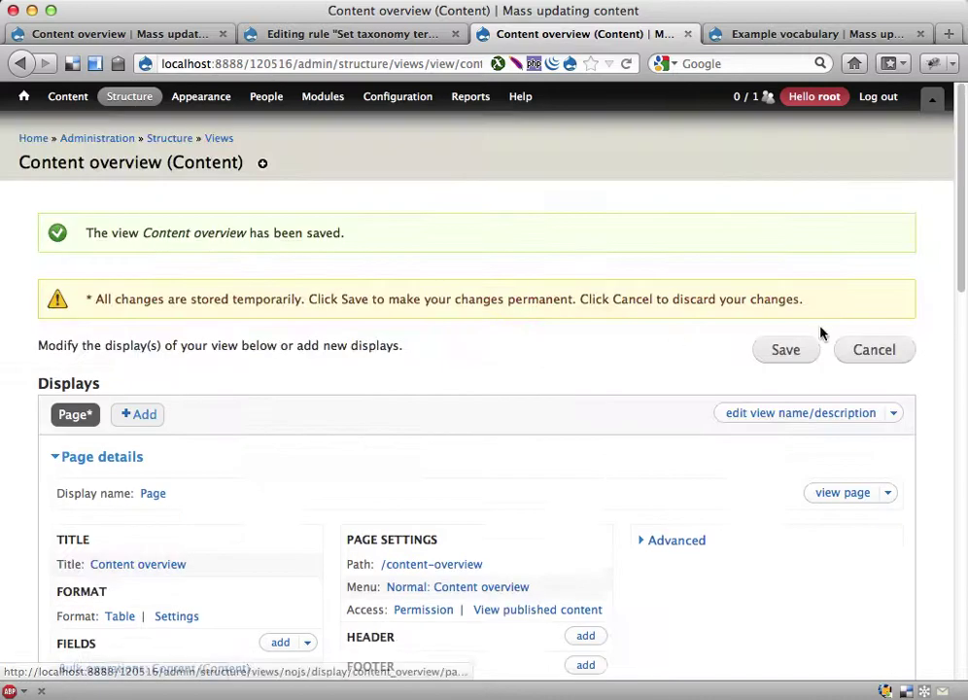
pyautogui.click(799, 349)
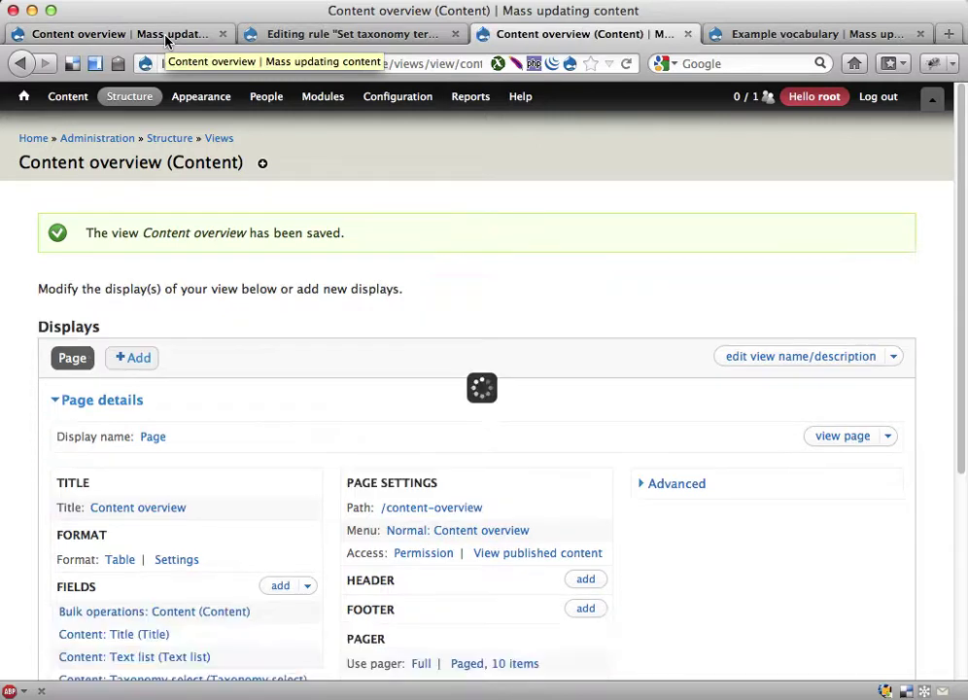
# - Reload the Content overview page and run Turn text into taxonomy term on Exerci Importunus Sed, Conventio Patria and Laoreet Olim Vicis
pyautogui.click(165, 37)
pyautogui.scroll(-3, 440, 462)
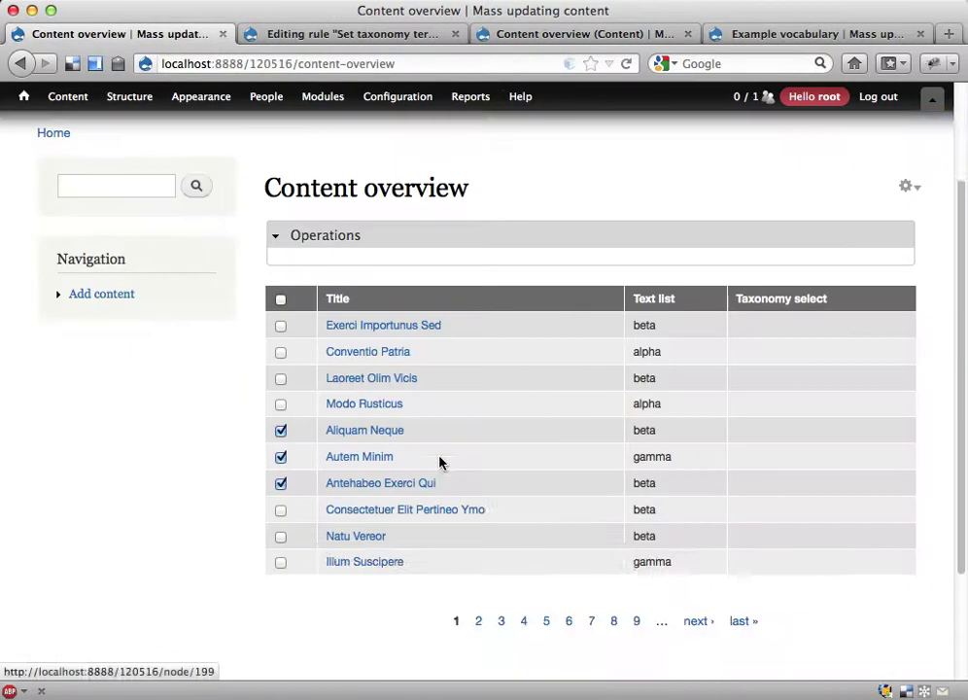
pyautogui.press('super+r')
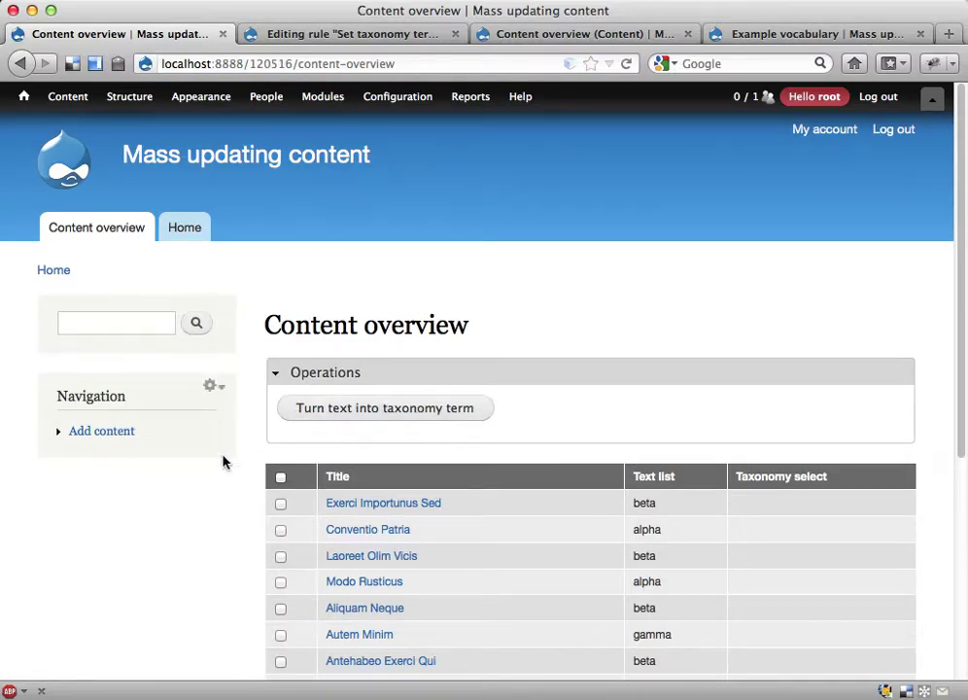
pyautogui.scroll(-3, 223, 461)
pyautogui.click(280, 350)
pyautogui.click(280, 376)
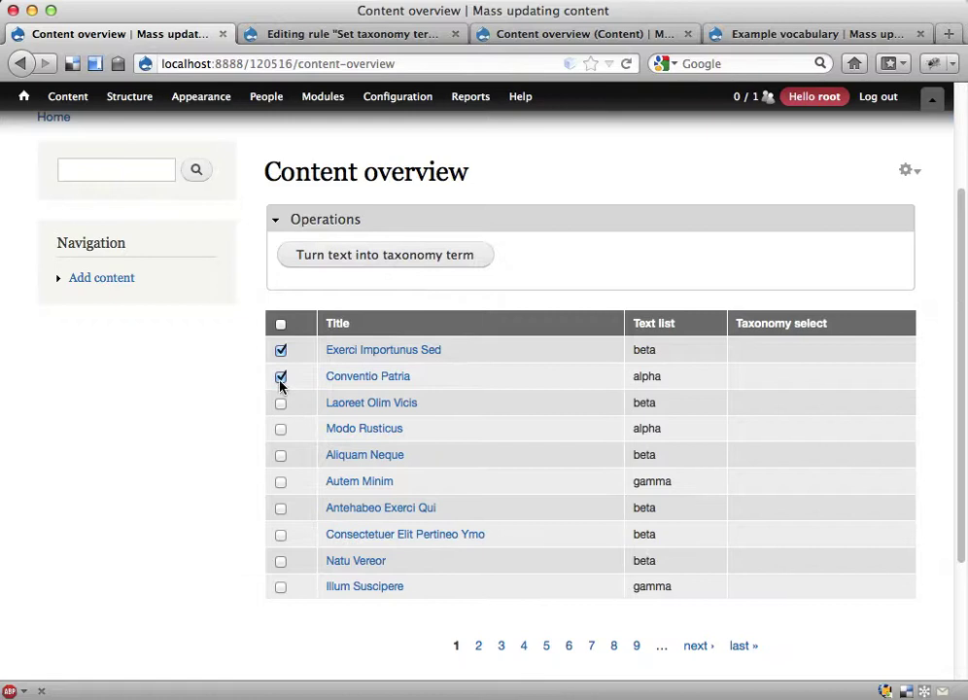
pyautogui.click(280, 402)
pyautogui.click(330, 262)
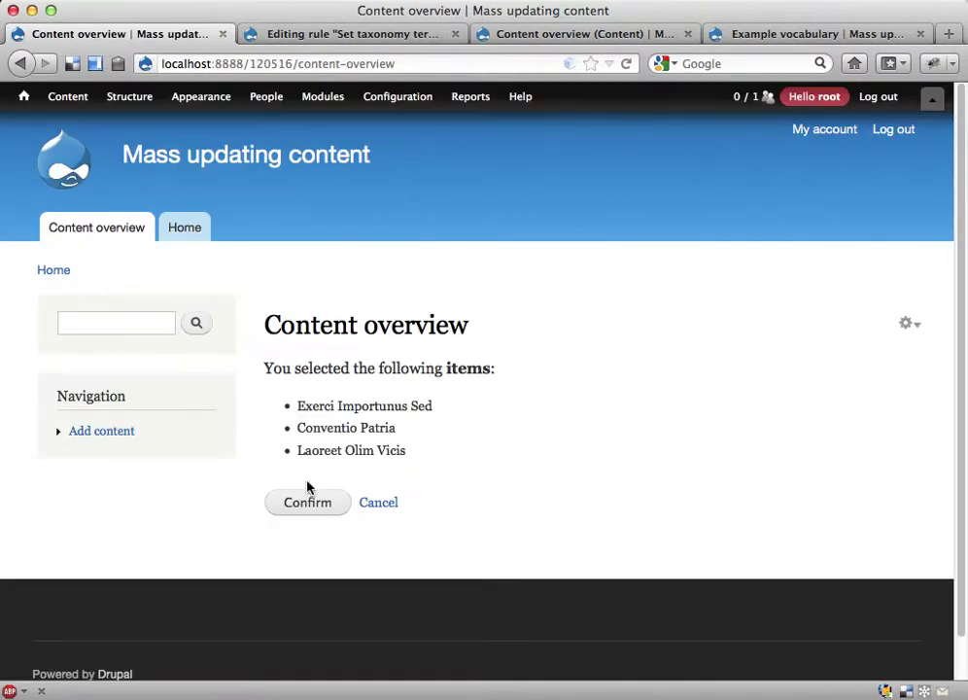
pyautogui.click(307, 508)
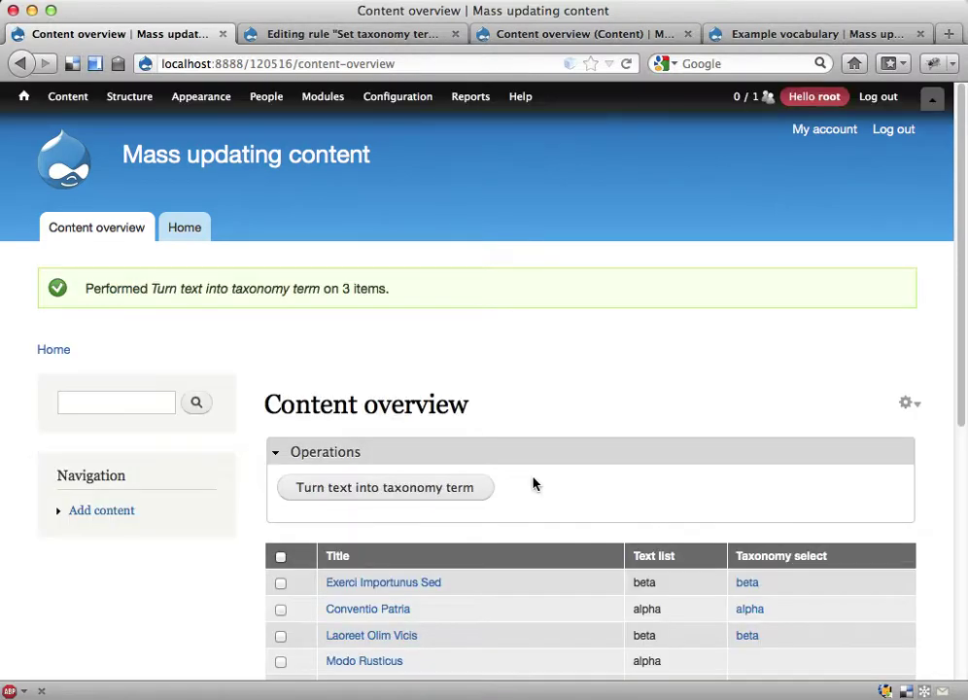
pyautogui.scroll(-3, 643, 498)
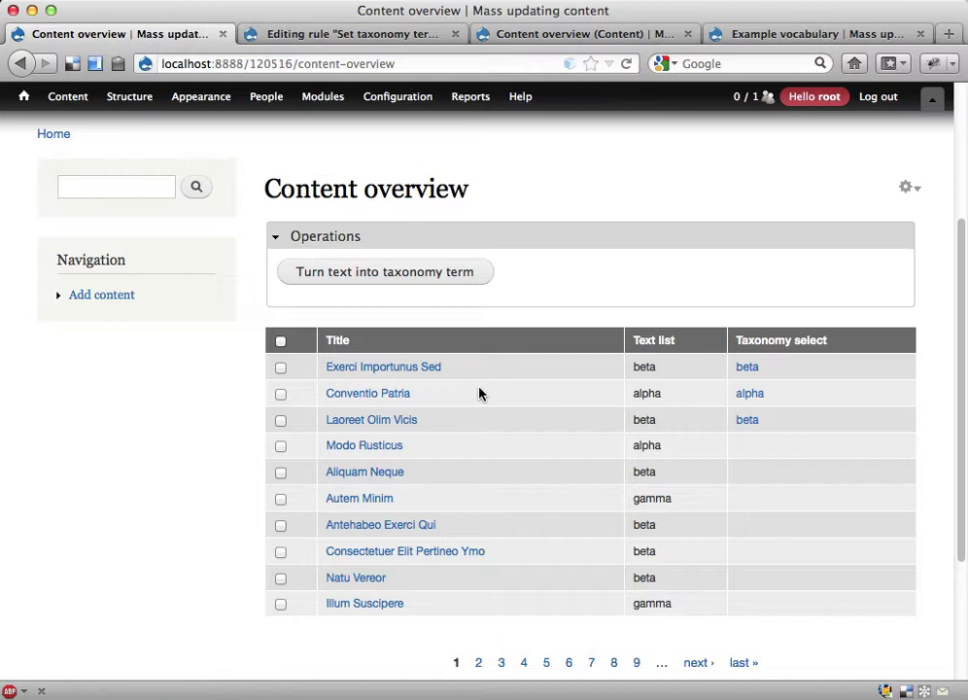
# - Set the view's Turn text into taxonomy term operation to be enqueued instead of executed directly, and save the view
pyautogui.click(544, 36)
pyautogui.scroll(-5, 255, 350)
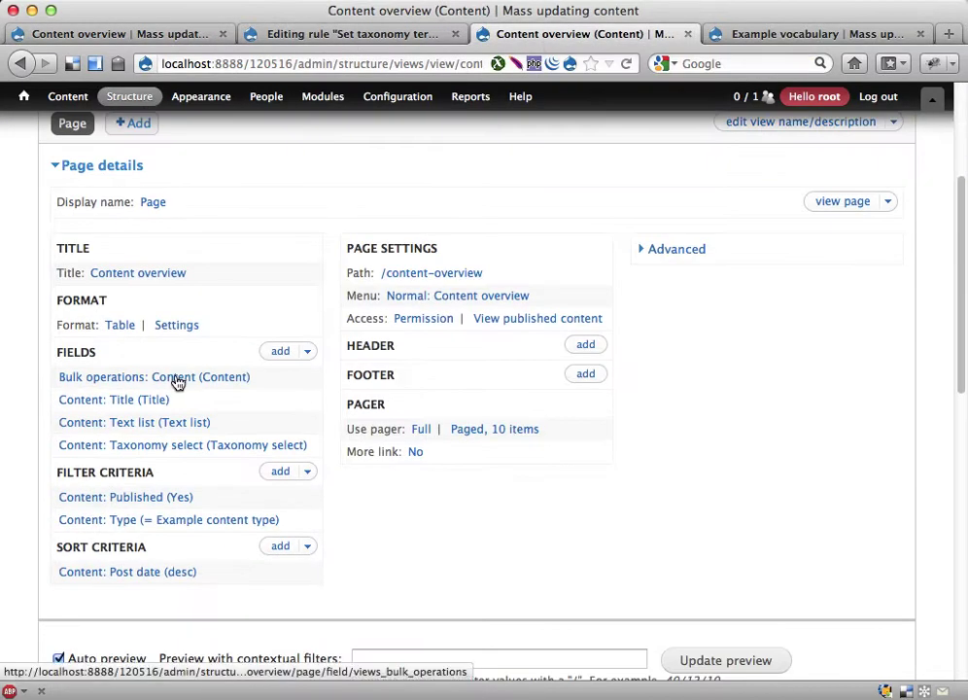
pyautogui.click(177, 380)
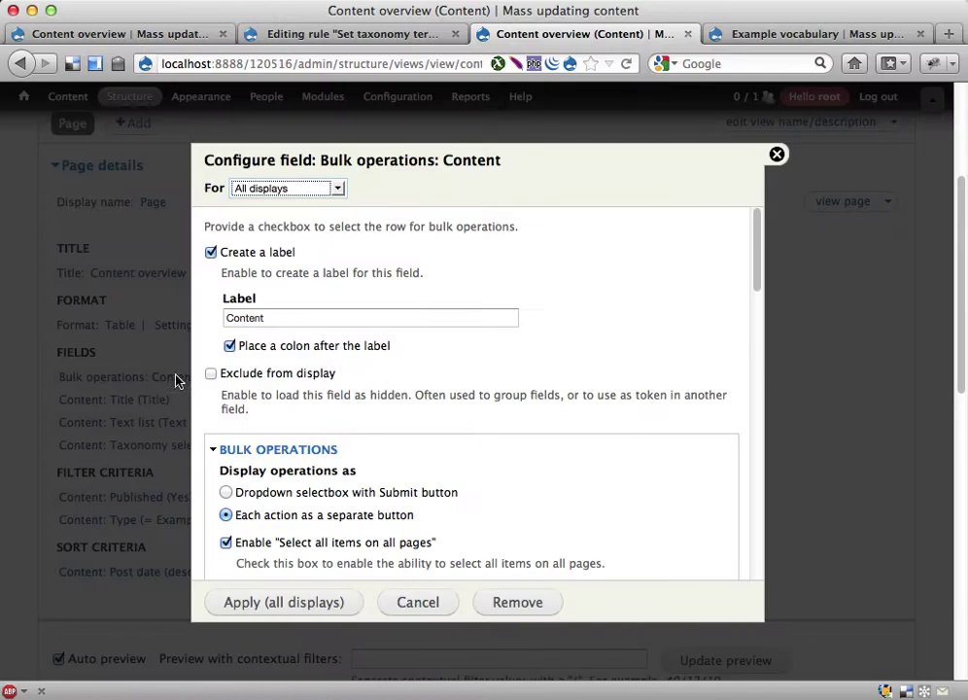
pyautogui.scroll(-3, 459, 452)
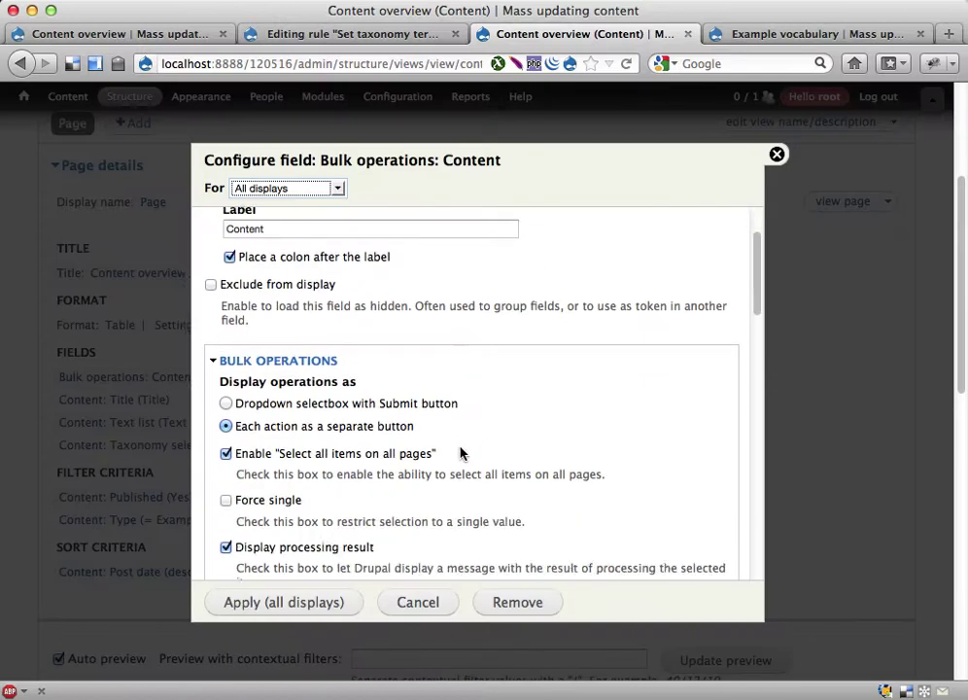
pyautogui.scroll(-5, 460, 447)
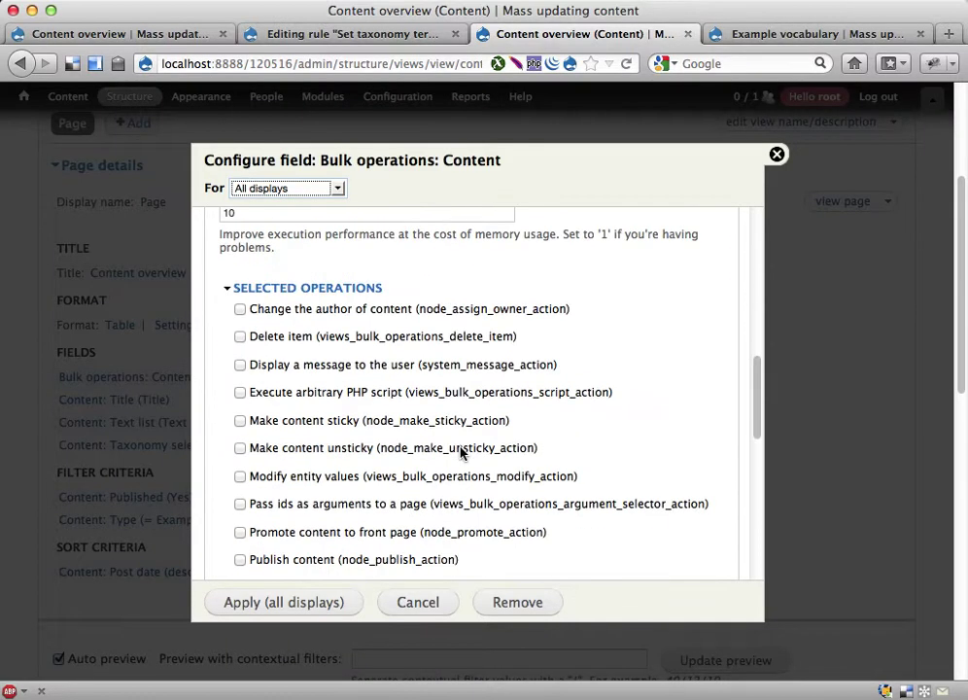
pyautogui.scroll(-5, 463, 452)
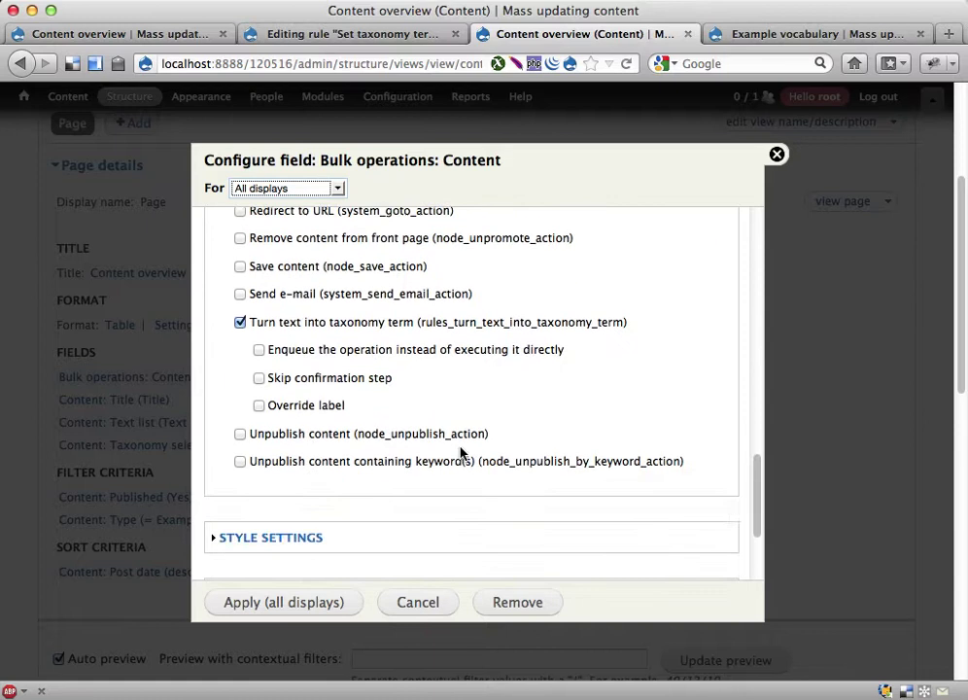
pyautogui.click(259, 350)
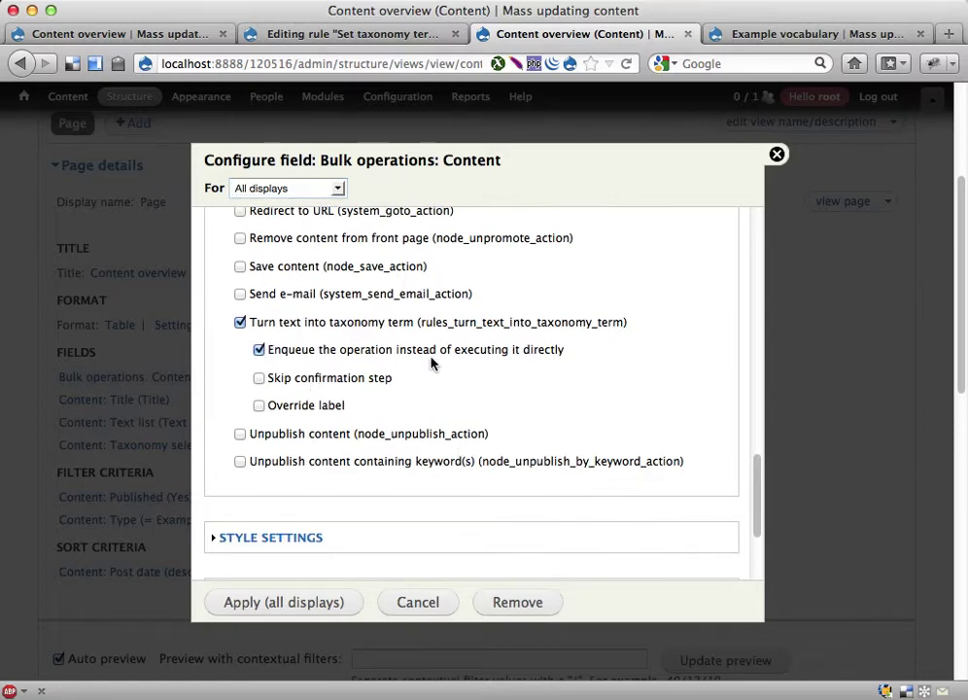
pyautogui.click(256, 602)
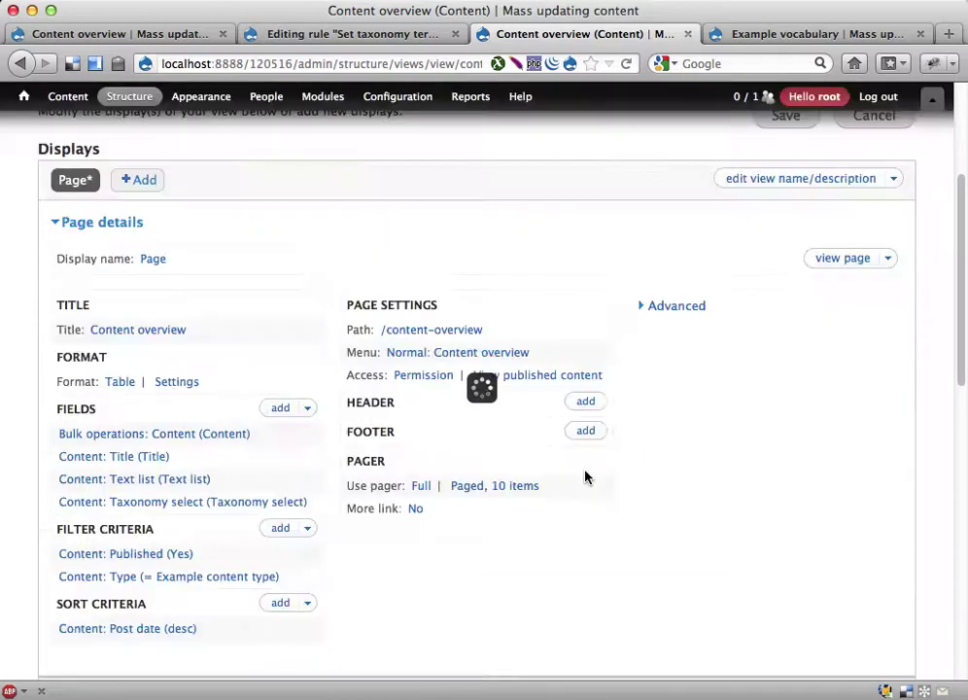
pyautogui.click(787, 348)
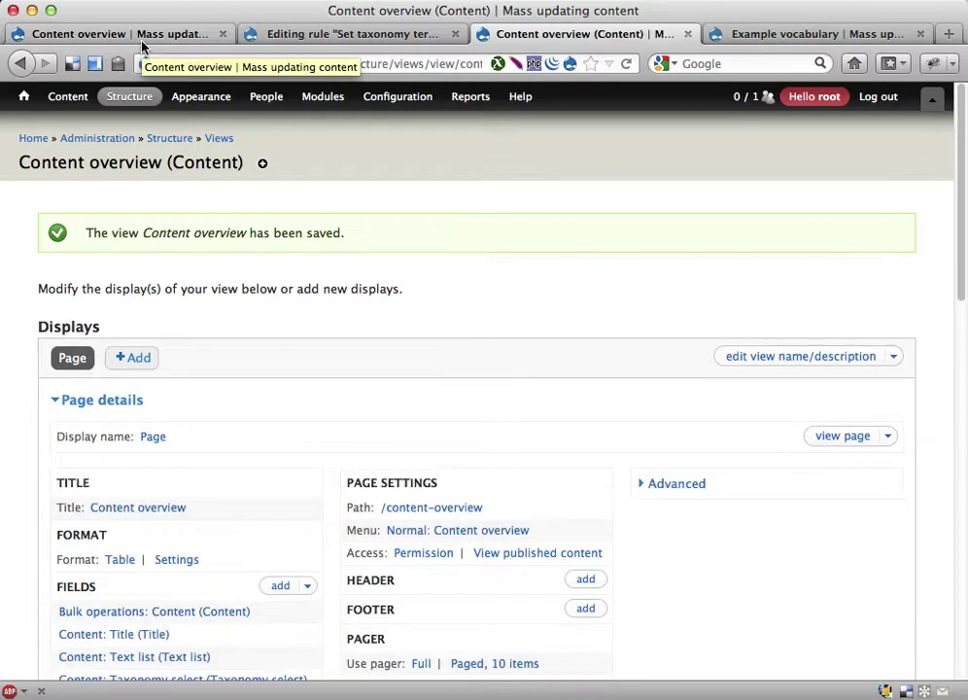
# - Select all 200 rows of the Content overview view and submit the Turn text into taxonomy term operation for them
pyautogui.click(142, 44)
pyautogui.click(280, 342)
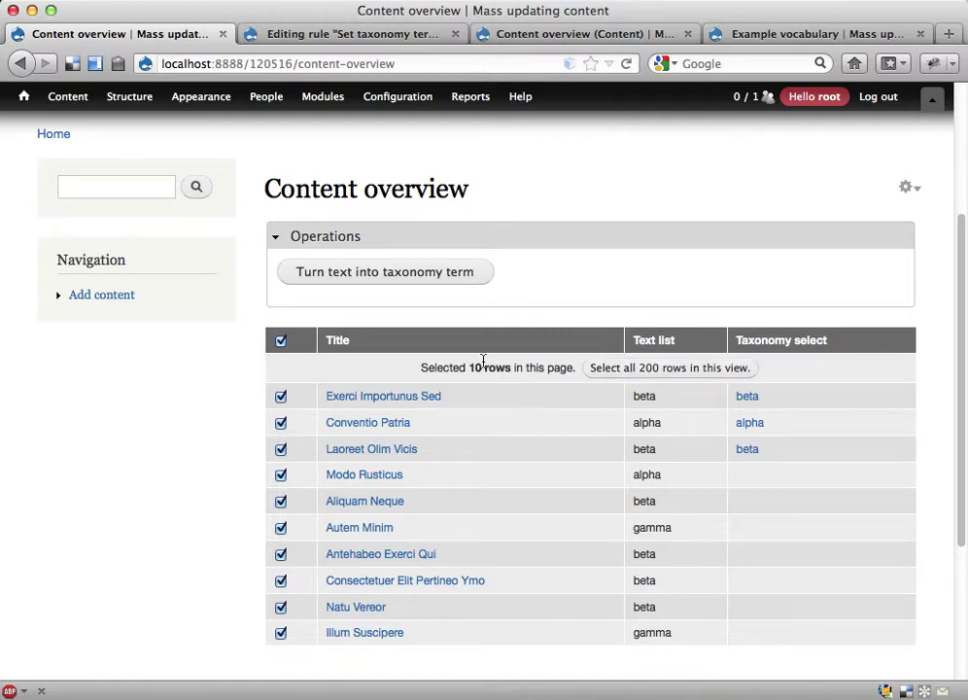
pyautogui.click(645, 369)
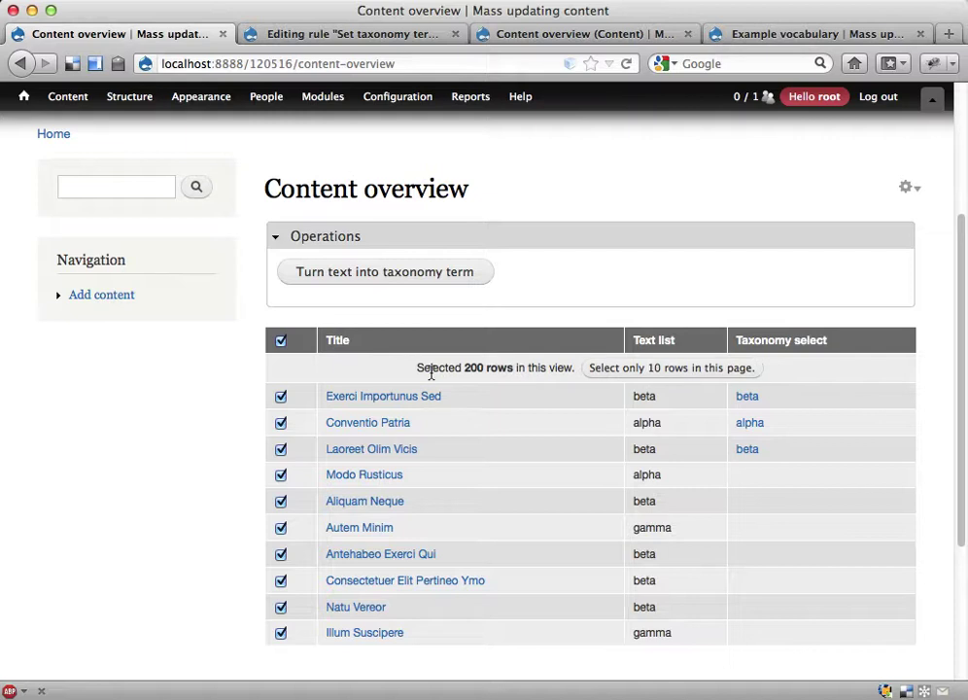
pyautogui.scroll(-3, 427, 447)
pyautogui.scroll(3, 428, 447)
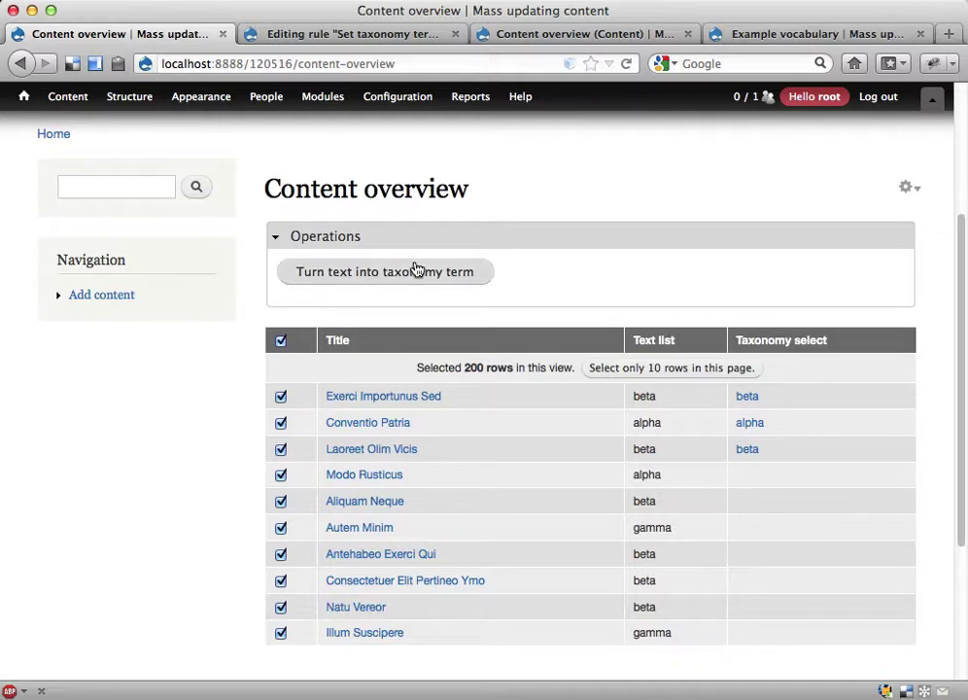
pyautogui.click(417, 272)
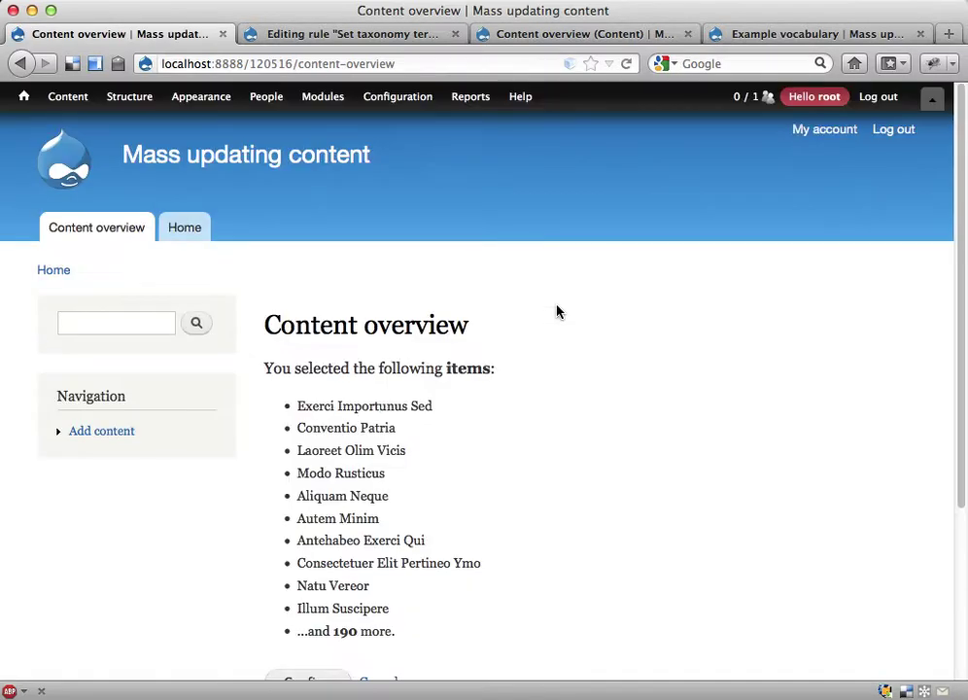
pyautogui.scroll(-5, 487, 397)
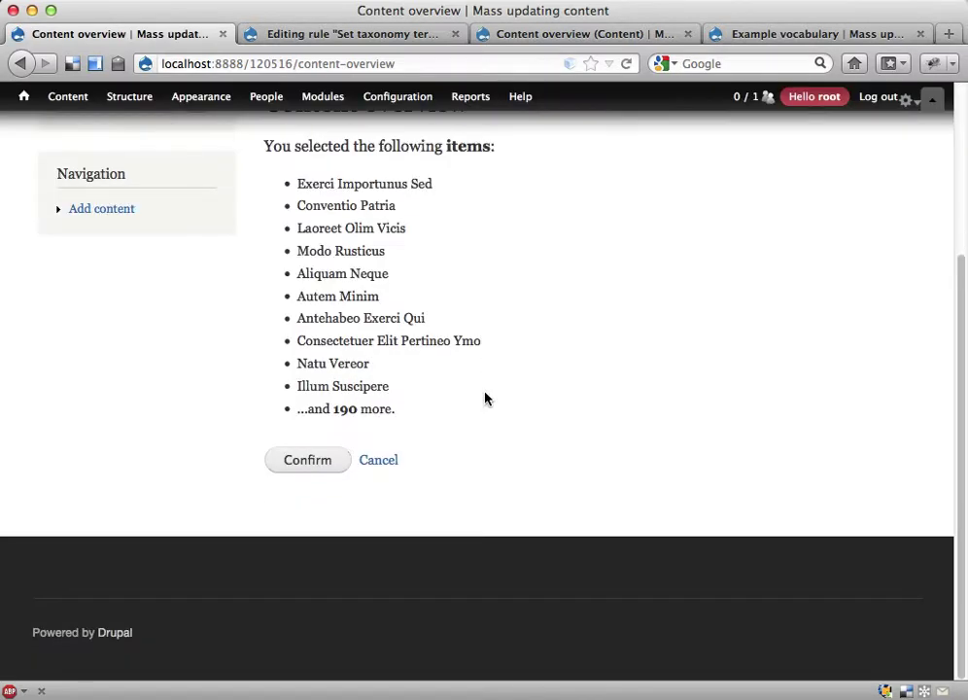
pyautogui.click(309, 460)
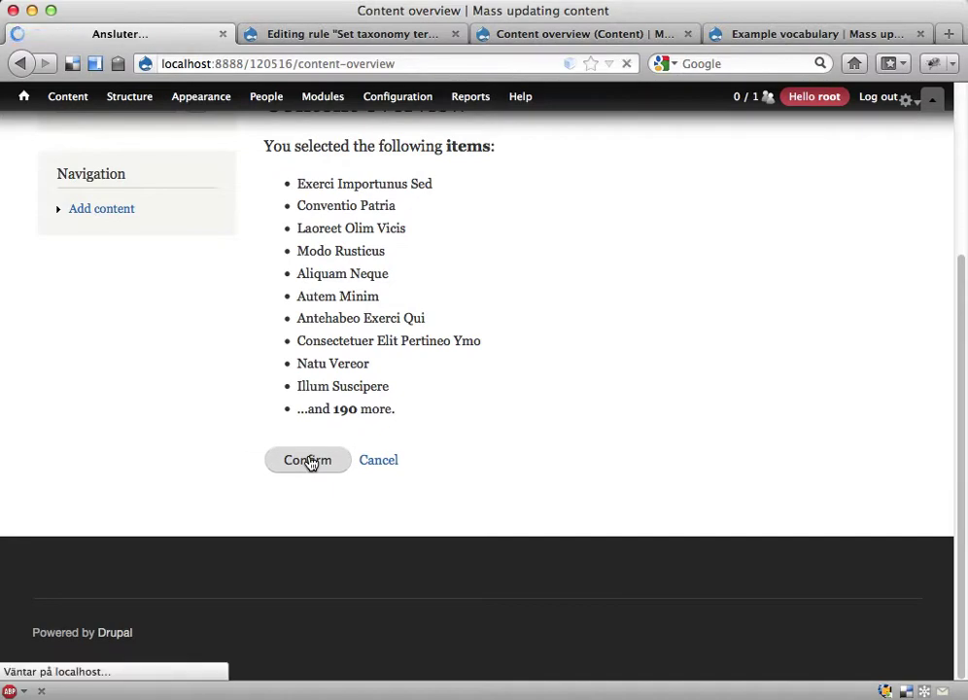
# - Check the Content overview page, and run cron to process the enqueued operation
pyautogui.scroll(-5, 601, 510)
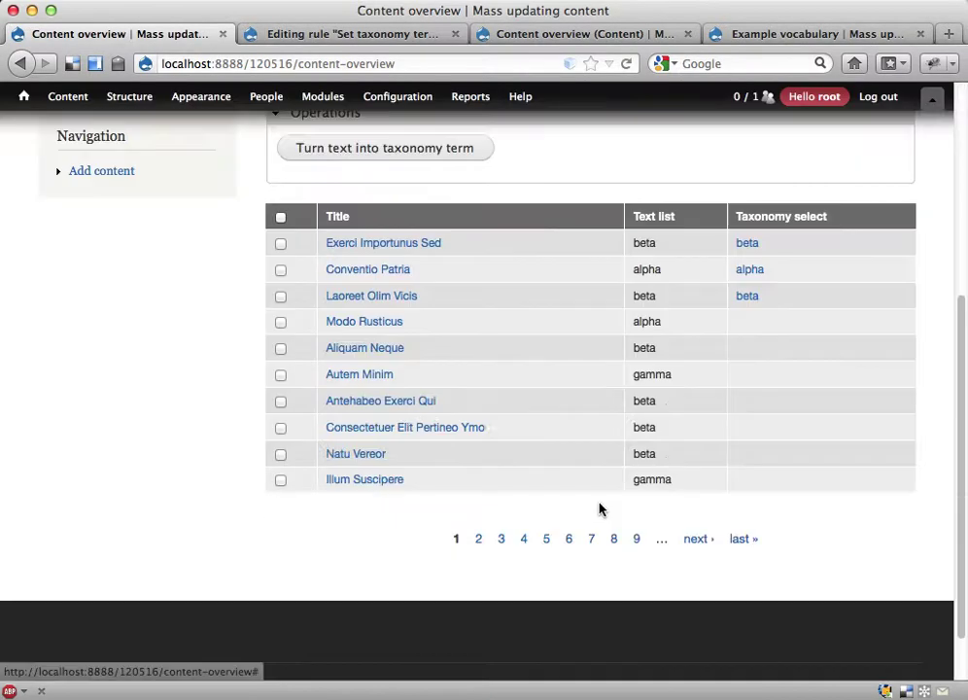
pyautogui.scroll(3, 701, 420)
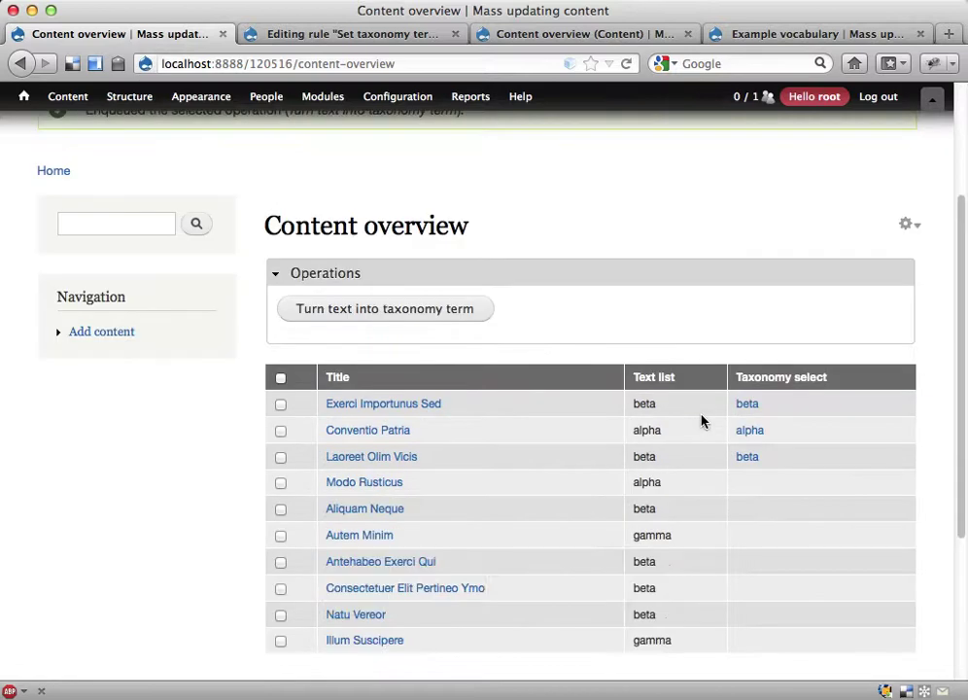
pyautogui.scroll(2, 702, 421)
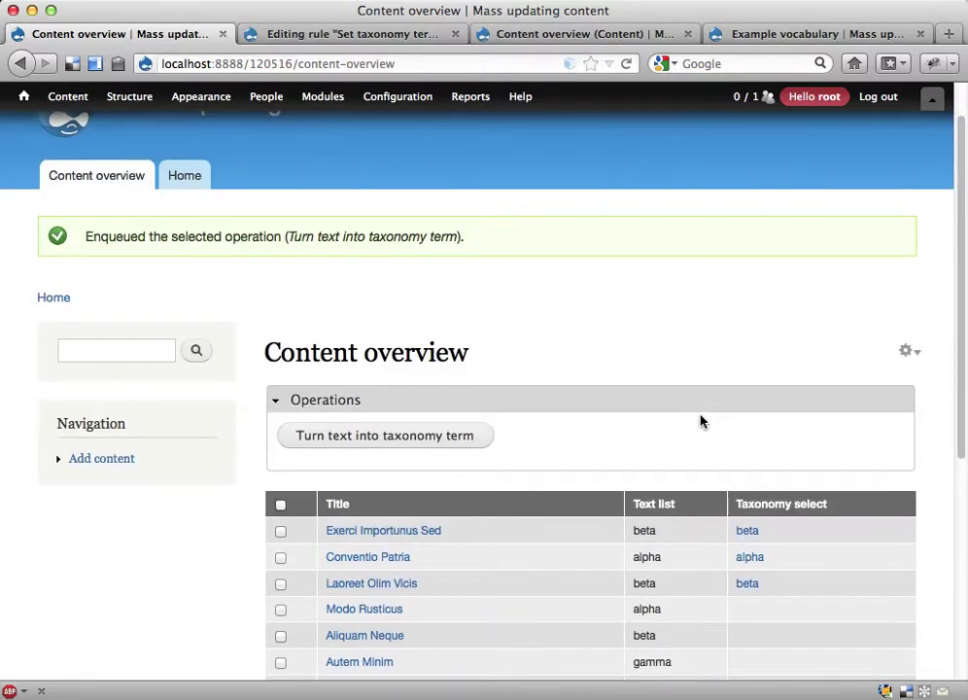
pyautogui.scroll(1, 702, 421)
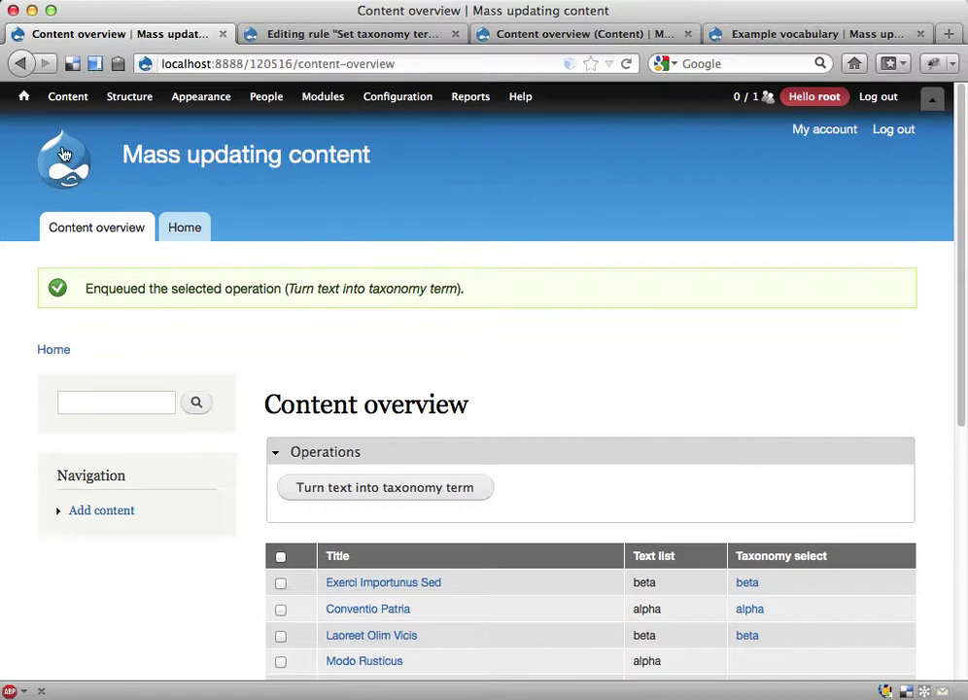
pyautogui.moveTo(25, 103)
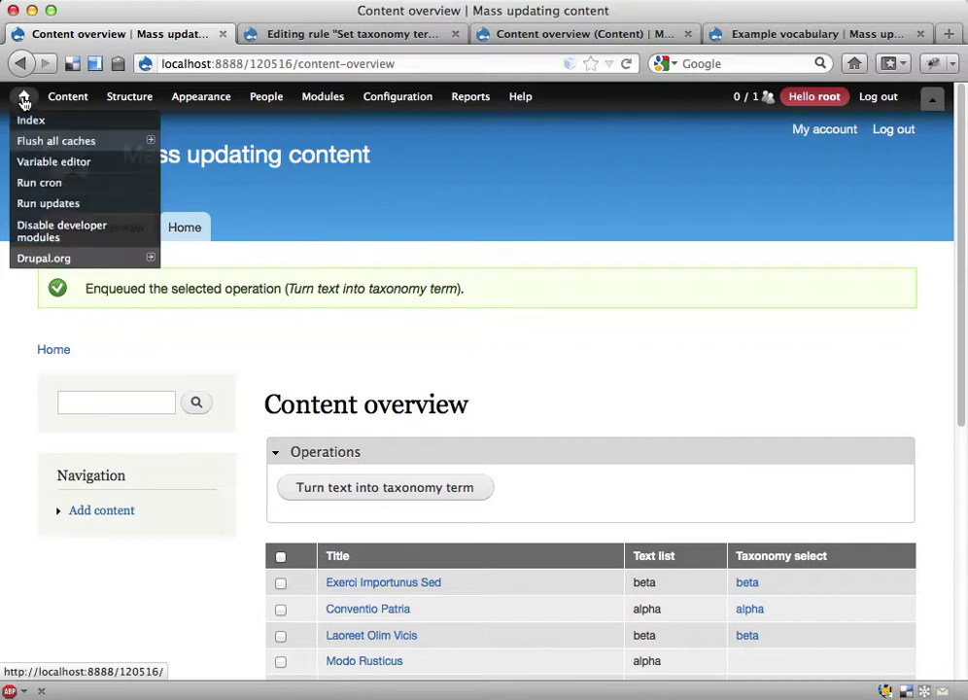
pyautogui.click(29, 182)
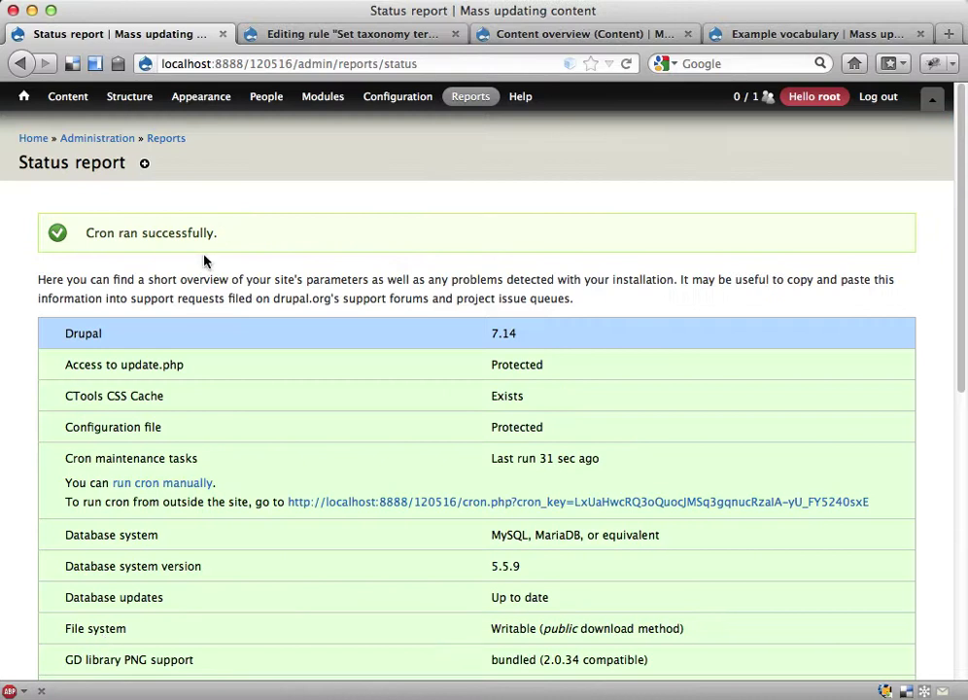
# - Open the site's Content overview page and check the Text list and Taxonomy select columns on pages 1 and 7
pyautogui.click(35, 141)
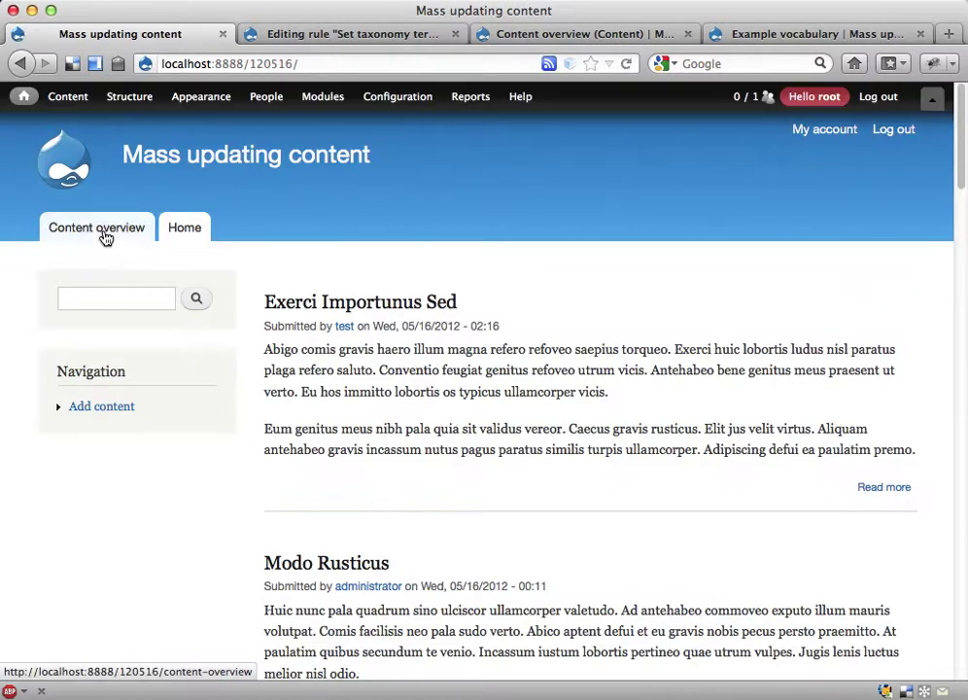
pyautogui.click(104, 231)
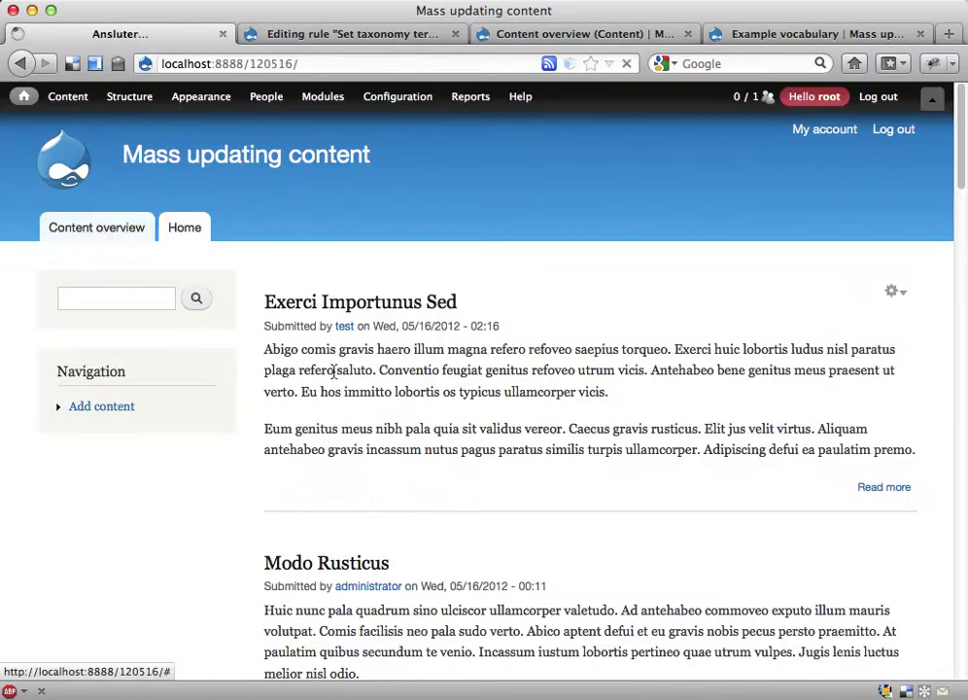
pyautogui.scroll(-3, 587, 431)
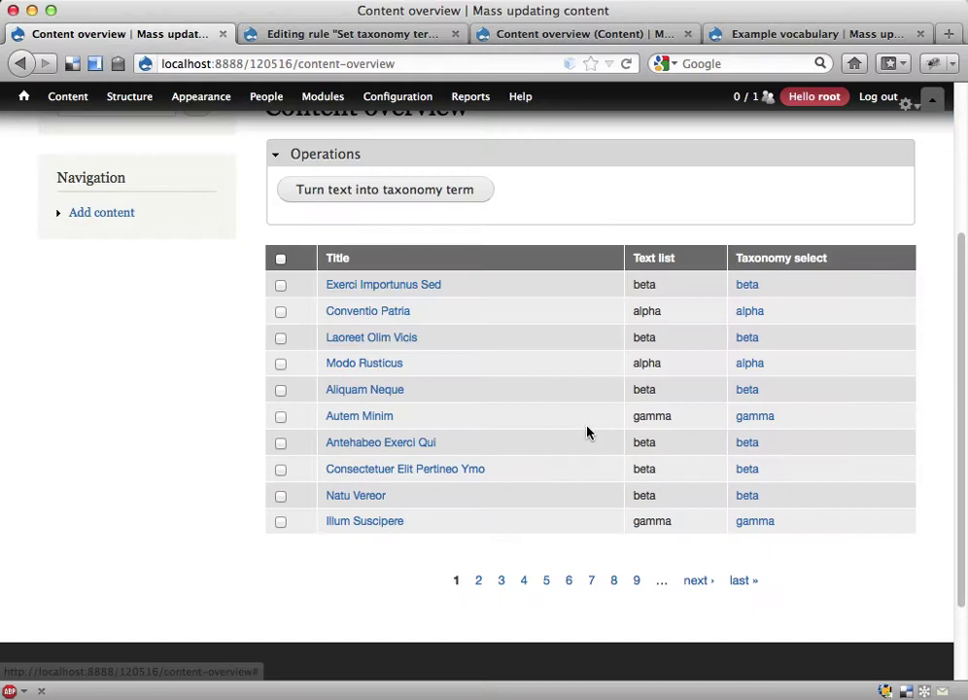
pyautogui.scroll(-3, 602, 579)
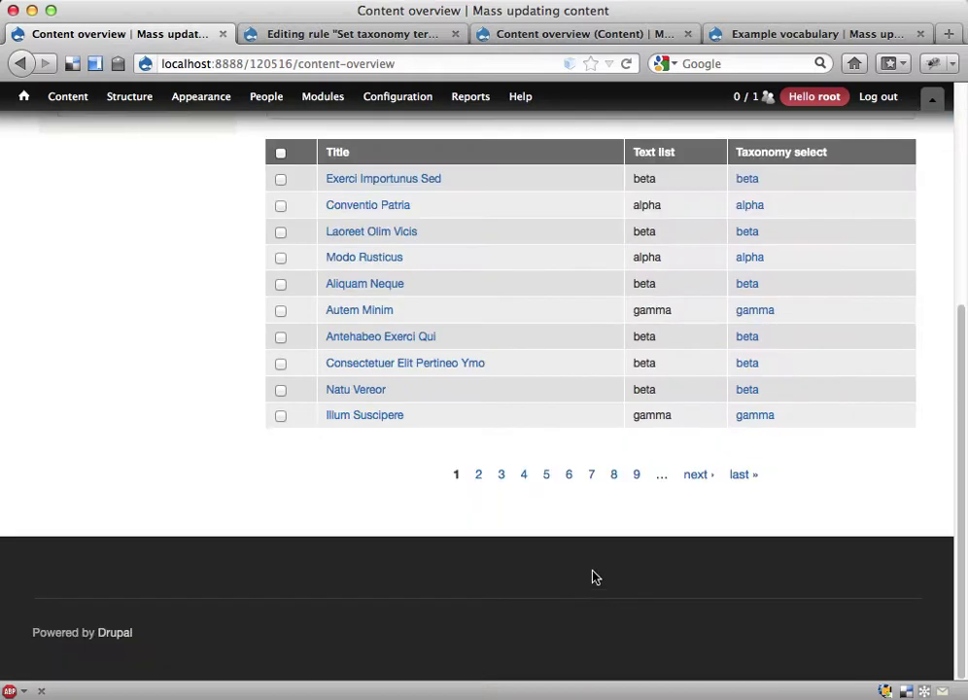
pyautogui.click(591, 476)
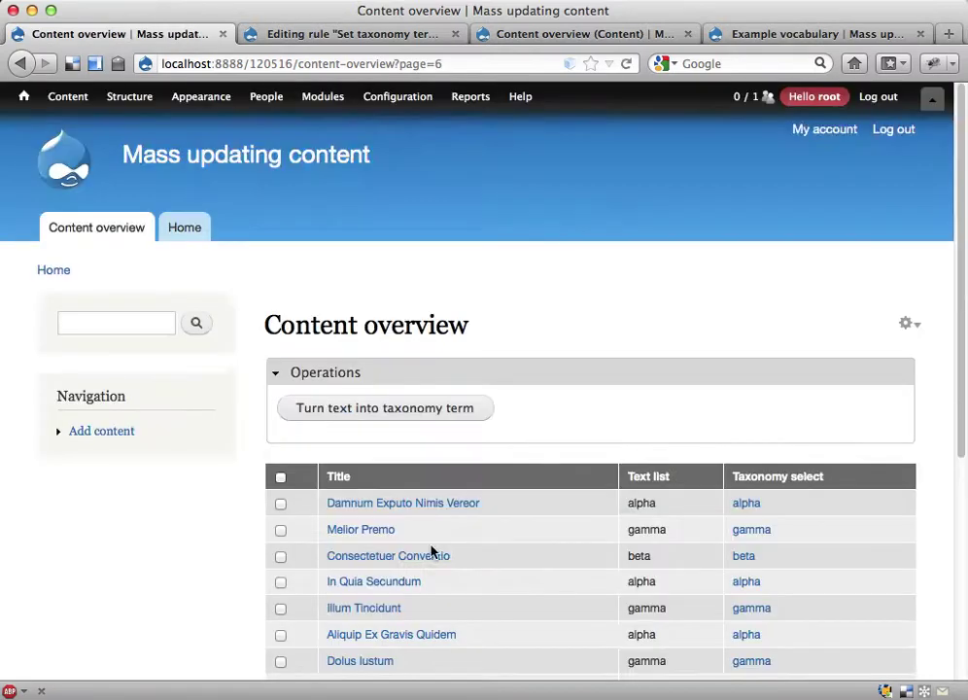
pyautogui.scroll(-2, 514, 554)
pyautogui.scroll(3, 515, 555)
# - Review the Example vocabulary's term list and the conditions and actions of the Set taxonomy term rule
pyautogui.click(804, 37)
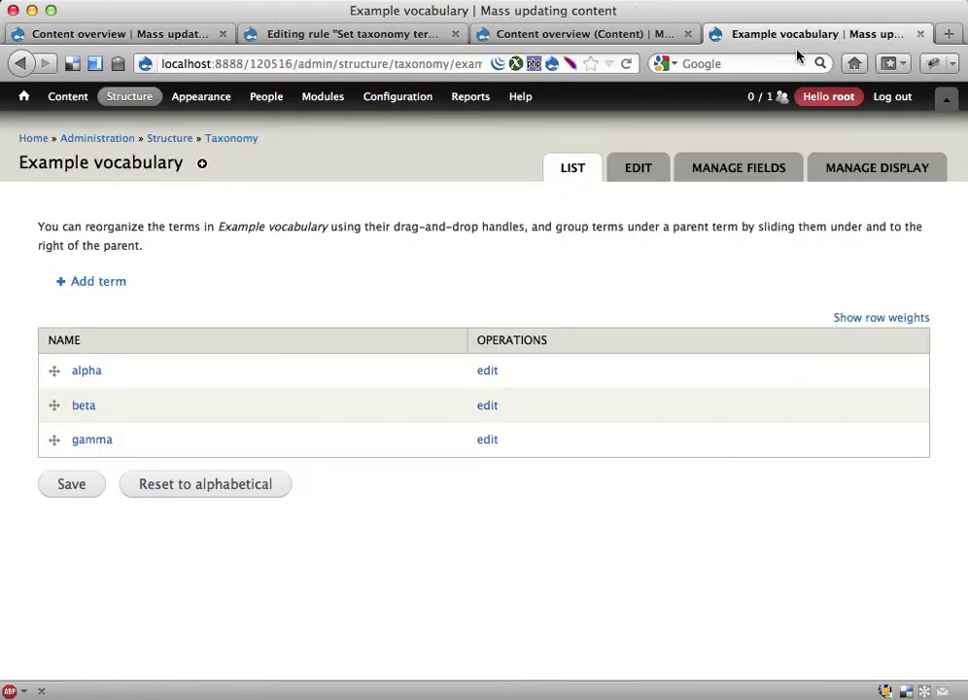
pyautogui.click(399, 37)
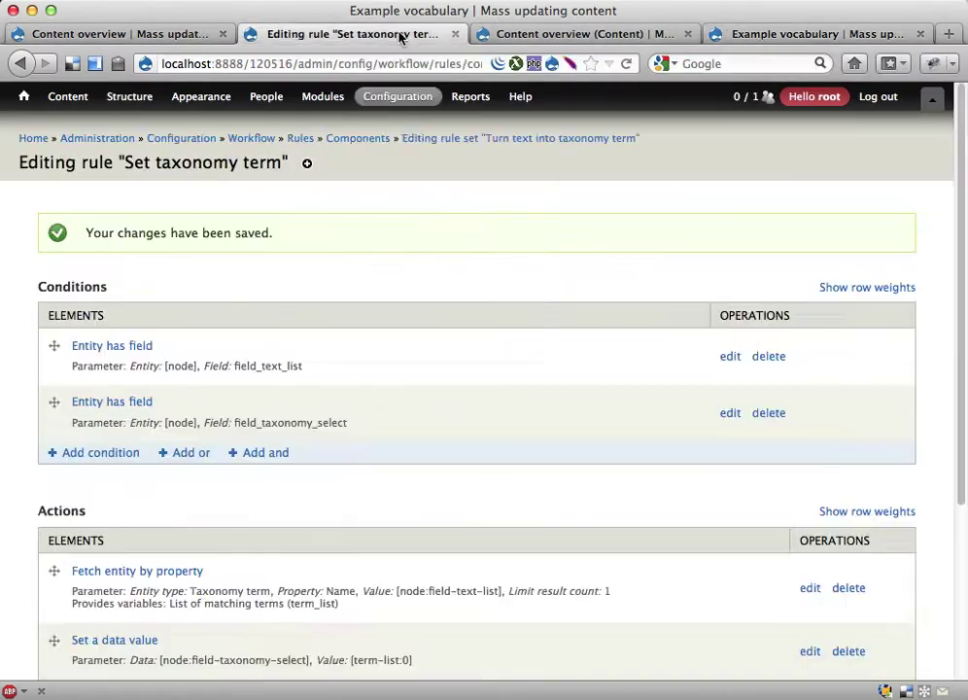
pyautogui.scroll(-2, 274, 473)
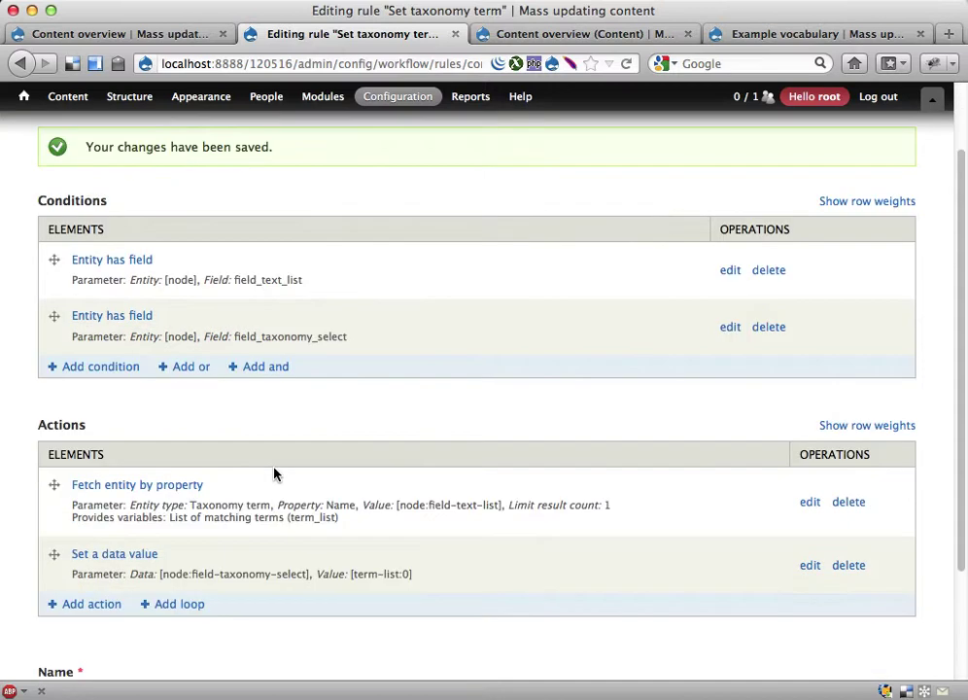
# - Open the rule's Fetch entity by property action and examine its settings alongside the Content overview's Text list and Taxonomy select columns
pyautogui.click(145, 490)
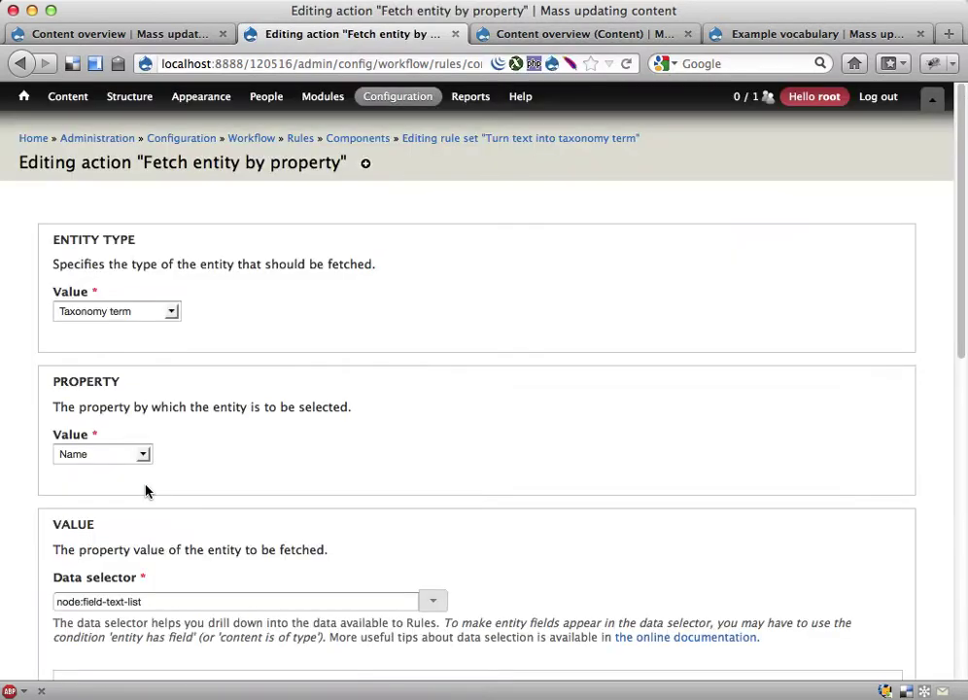
pyautogui.click(104, 34)
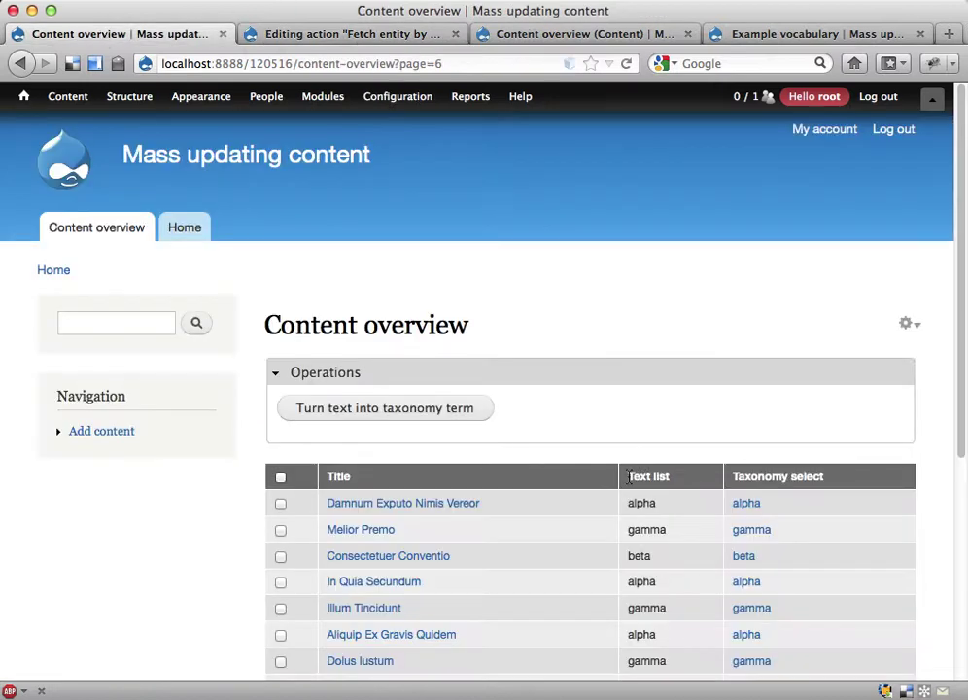
pyautogui.moveTo(730, 475); pyautogui.dragTo(814, 471)
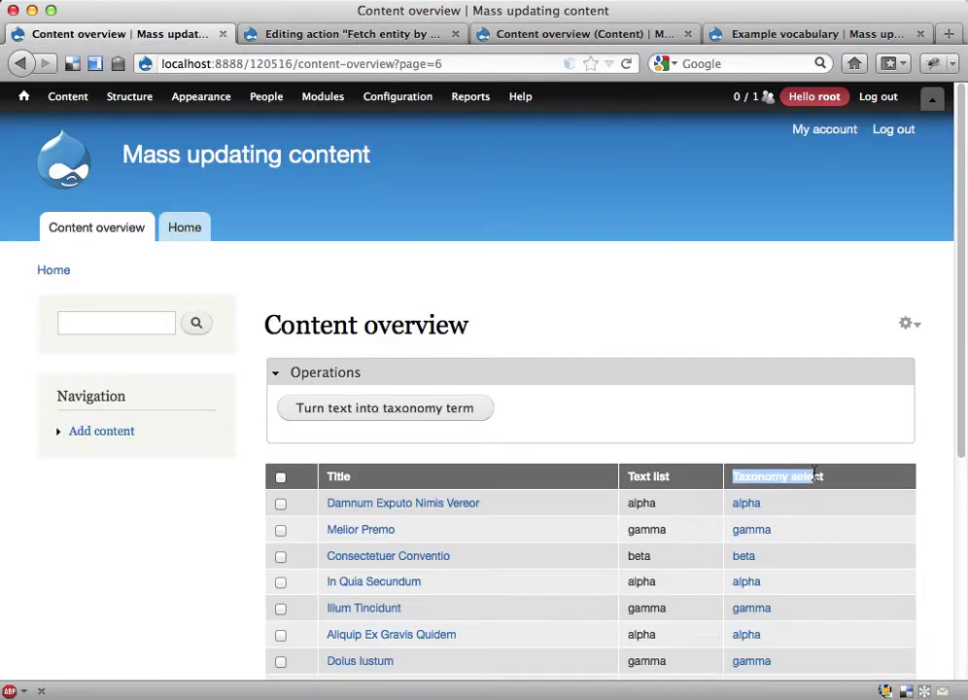
pyautogui.click(291, 34)
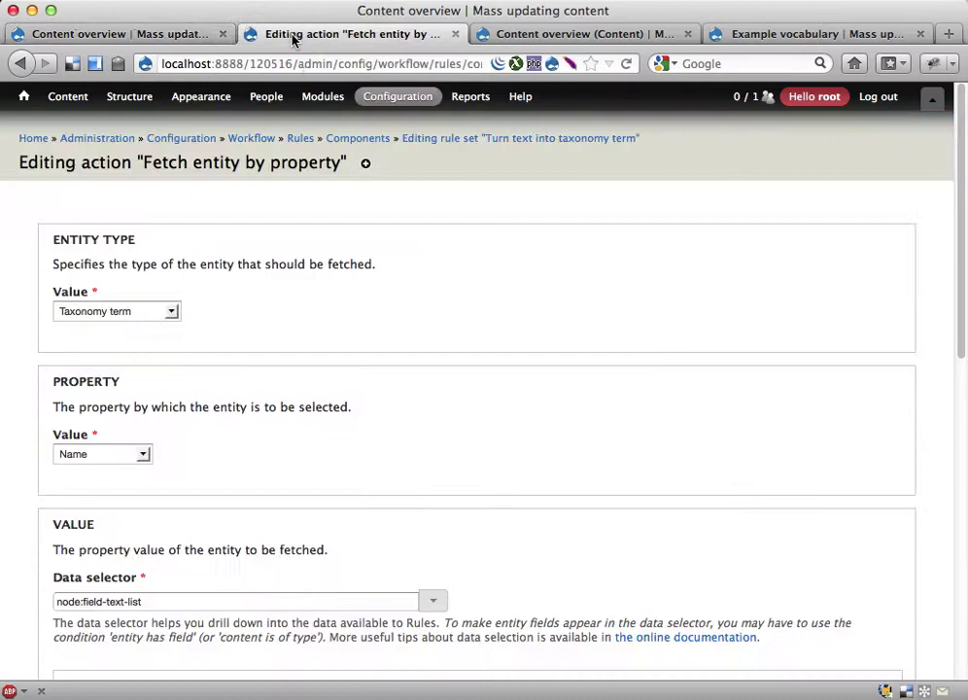
pyautogui.scroll(-3, 278, 466)
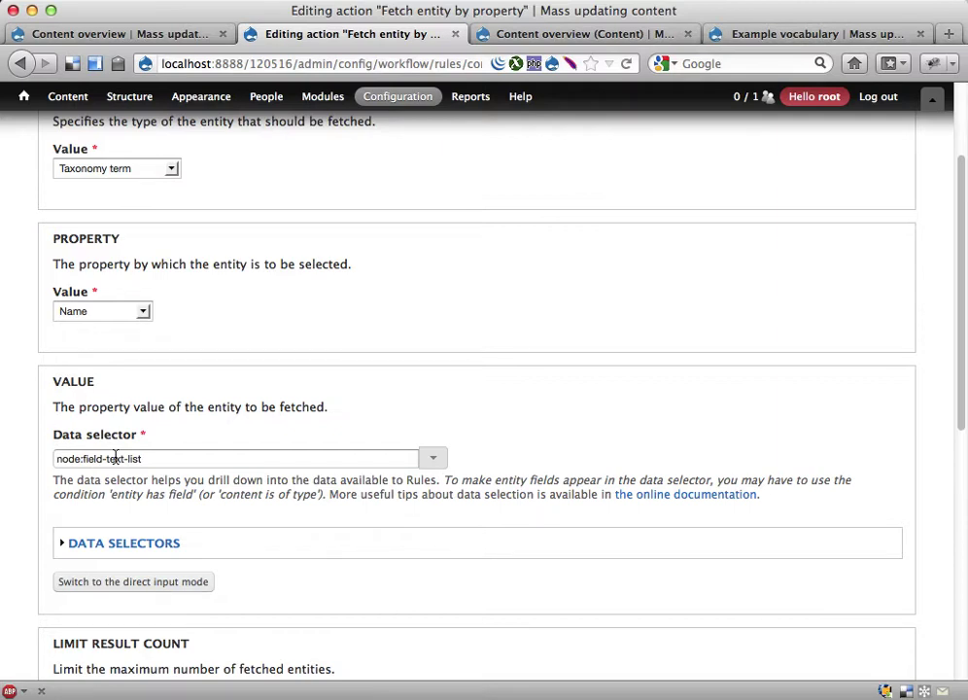
pyautogui.scroll(3, 191, 457)
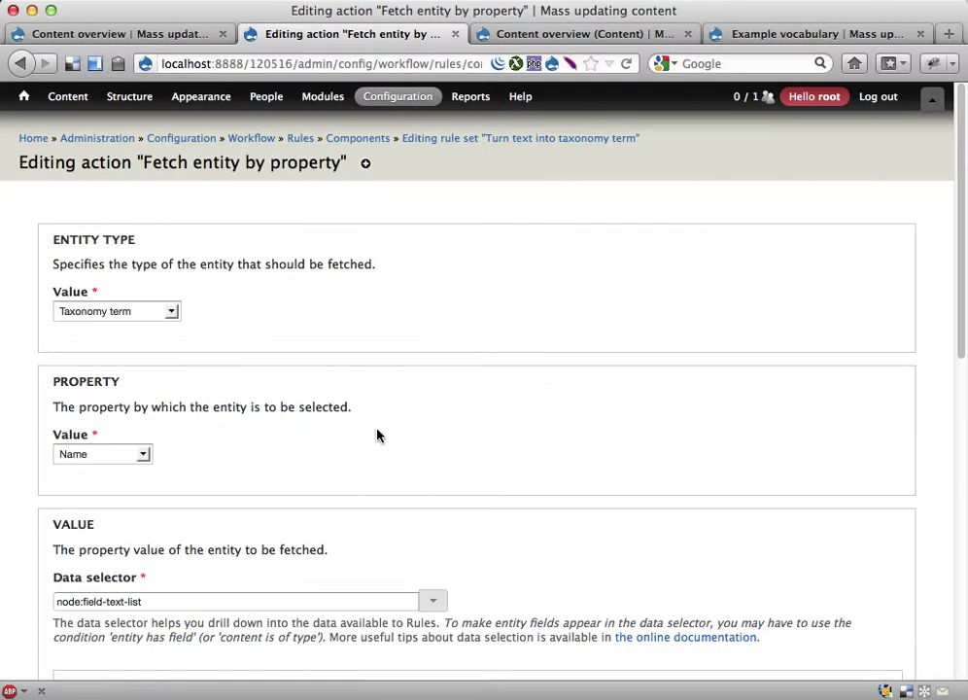
pyautogui.scroll(-5, 378, 435)
pyautogui.scroll(-3, 378, 434)
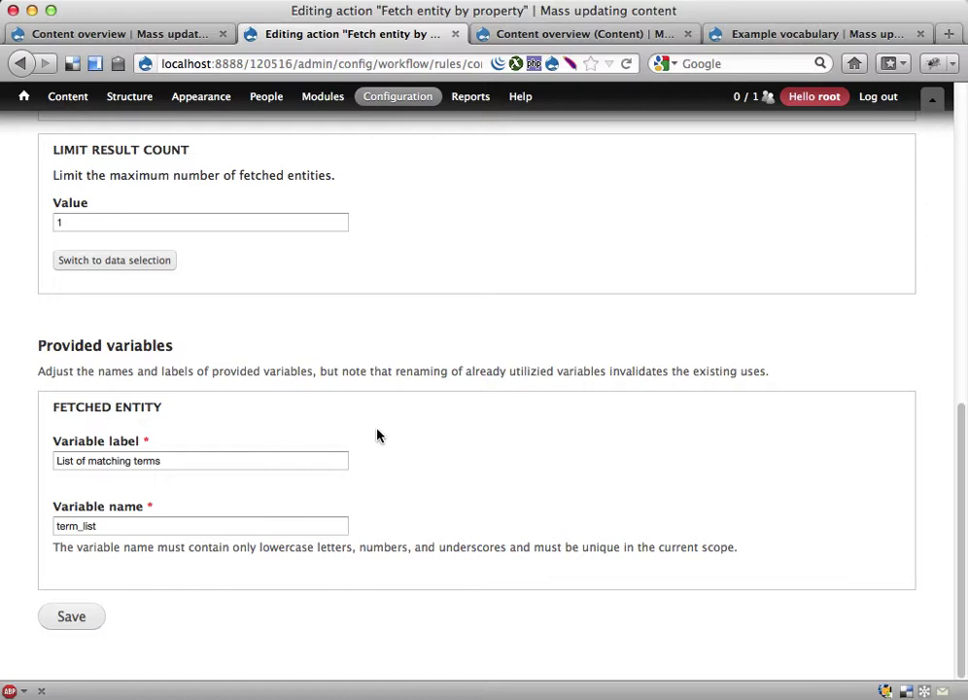
pyautogui.scroll(10, 378, 434)
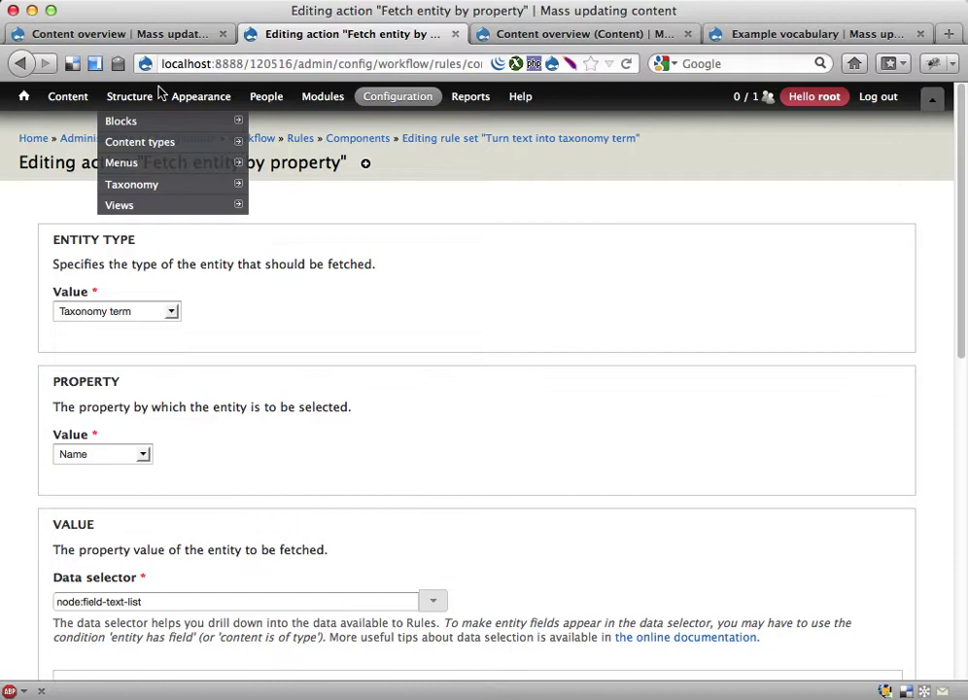
# - Reopen the Set taxonomy term rule from its rule set, browse the available condition types without adding one, and return to the Content overview
pyautogui.click(474, 142)
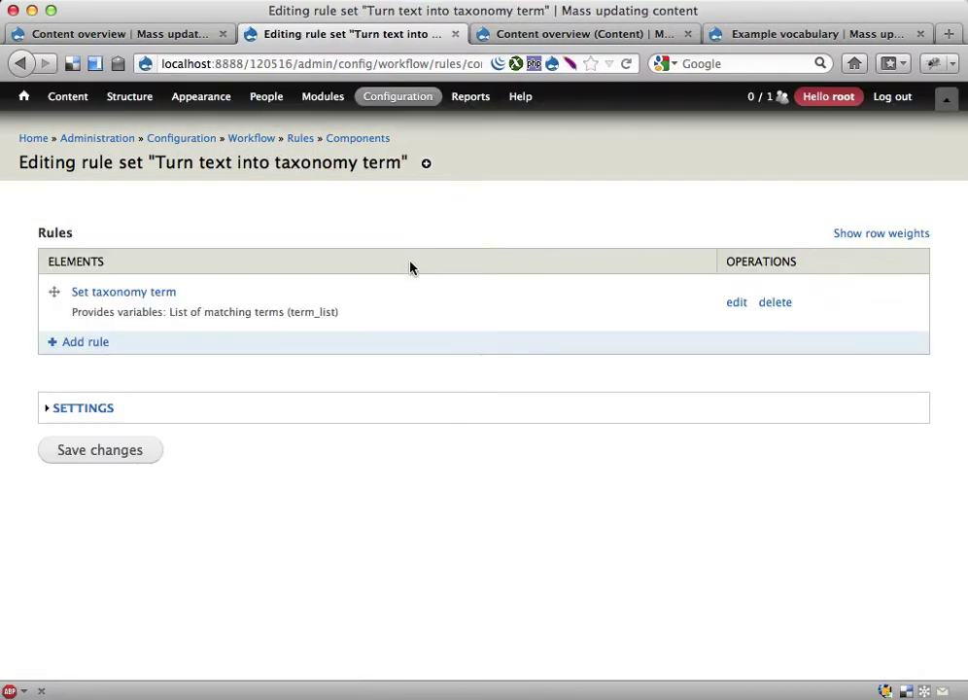
pyautogui.click(155, 293)
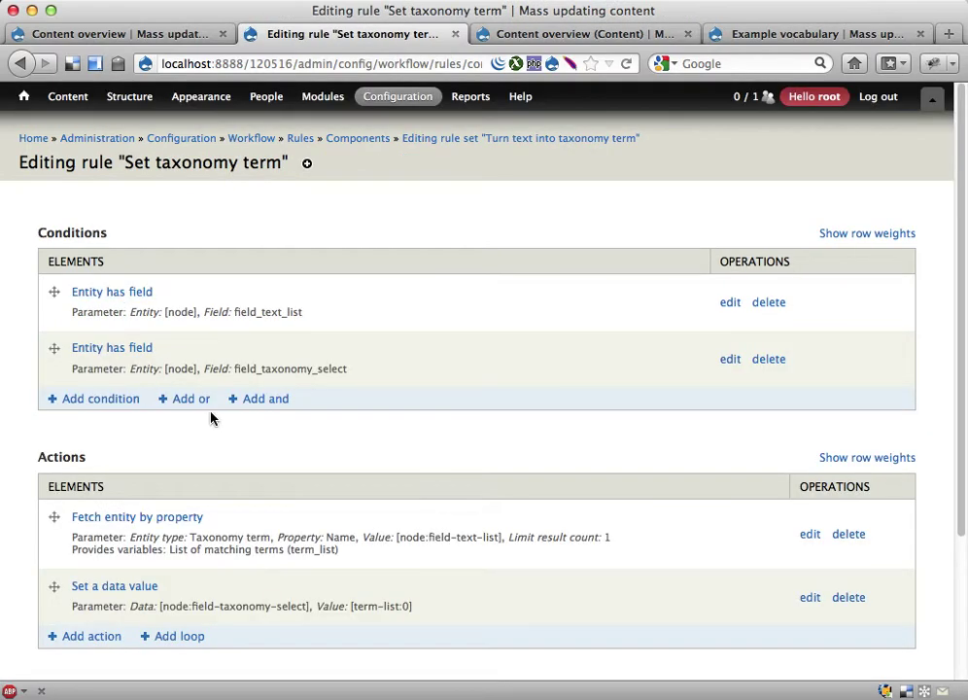
pyautogui.click(97, 399)
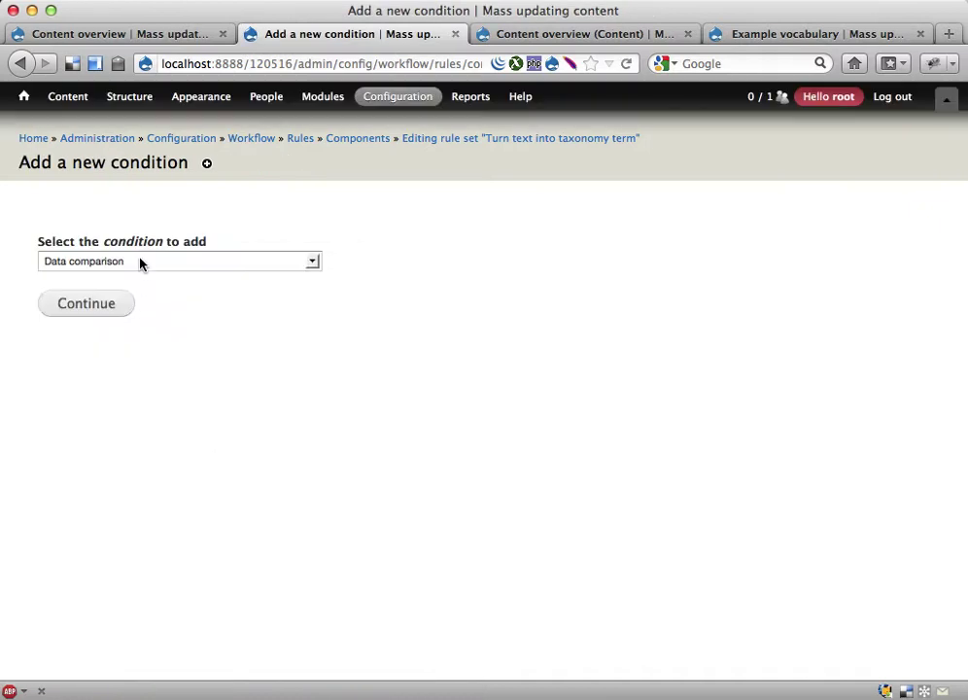
pyautogui.click(139, 262)
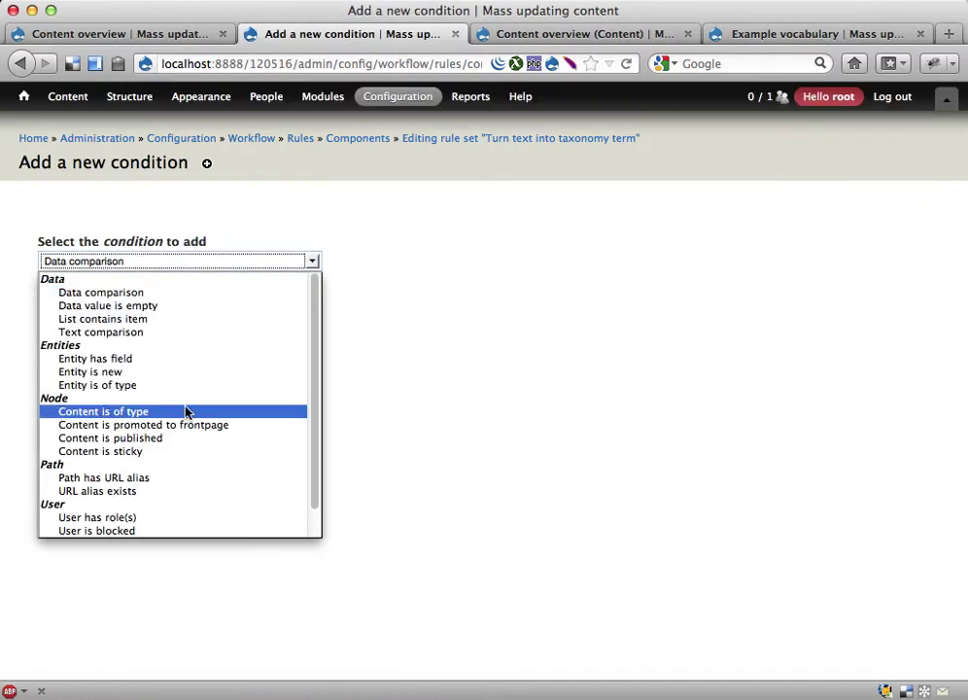
pyautogui.click(529, 399)
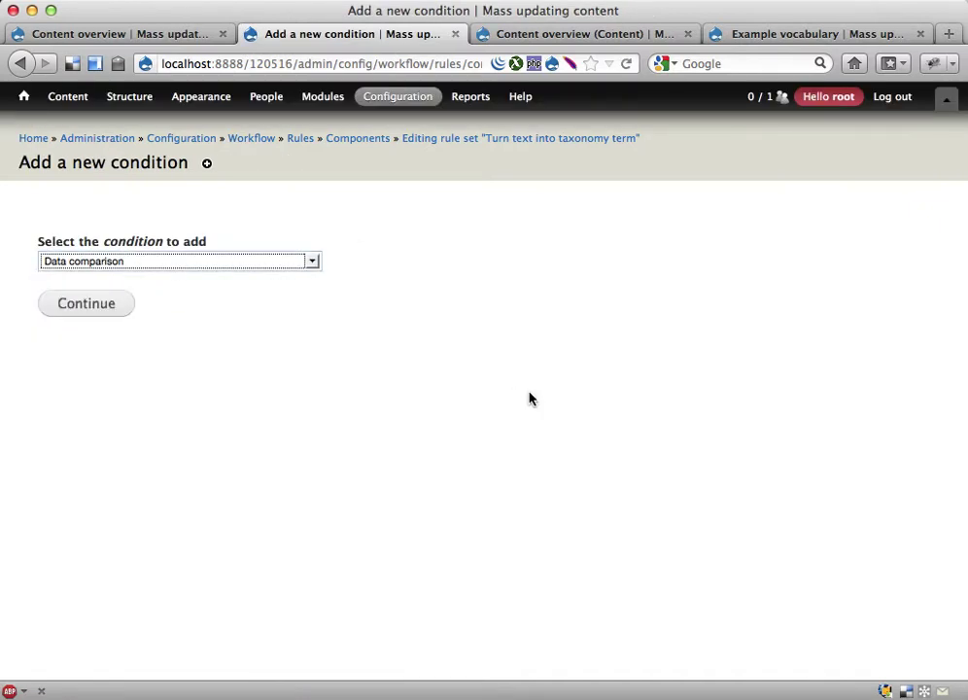
pyautogui.press('BackSpace')
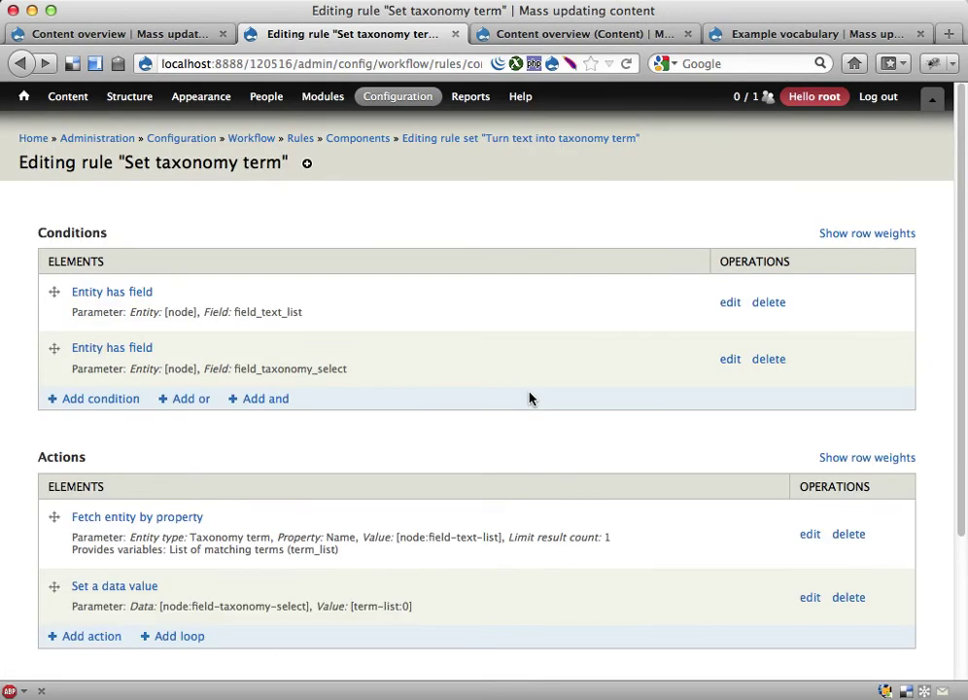
pyautogui.click(86, 31)
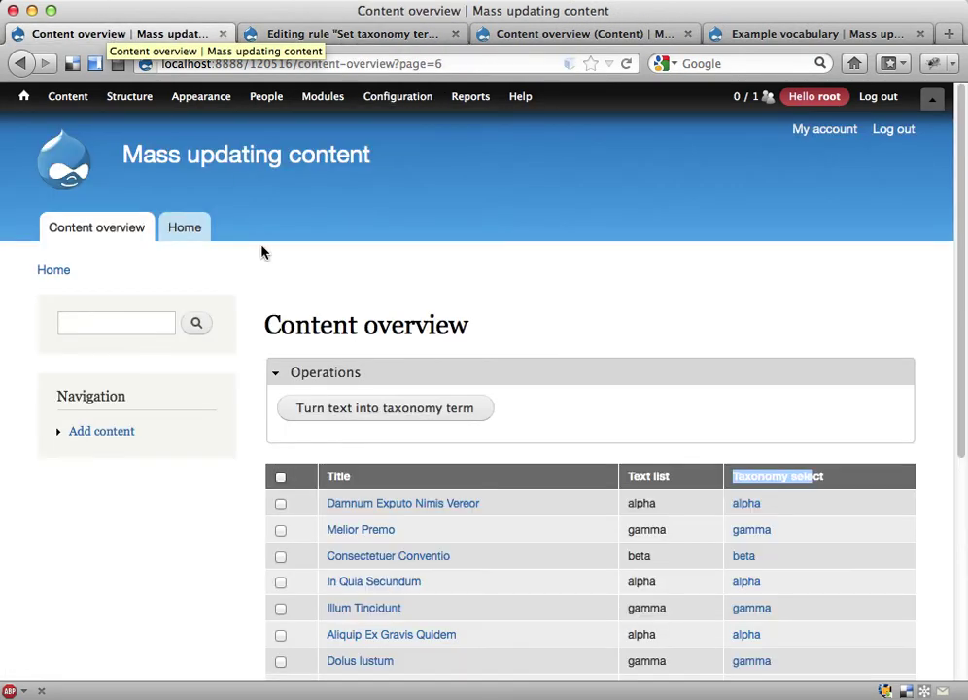